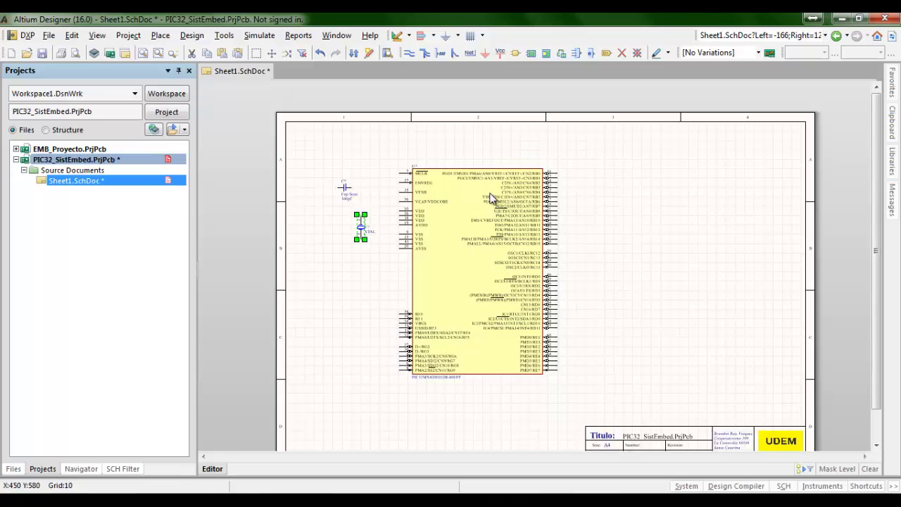
{"action": "left_click", "coordinate": [495, 261]}
{"action": "left_click", "coordinate": [358, 174]}
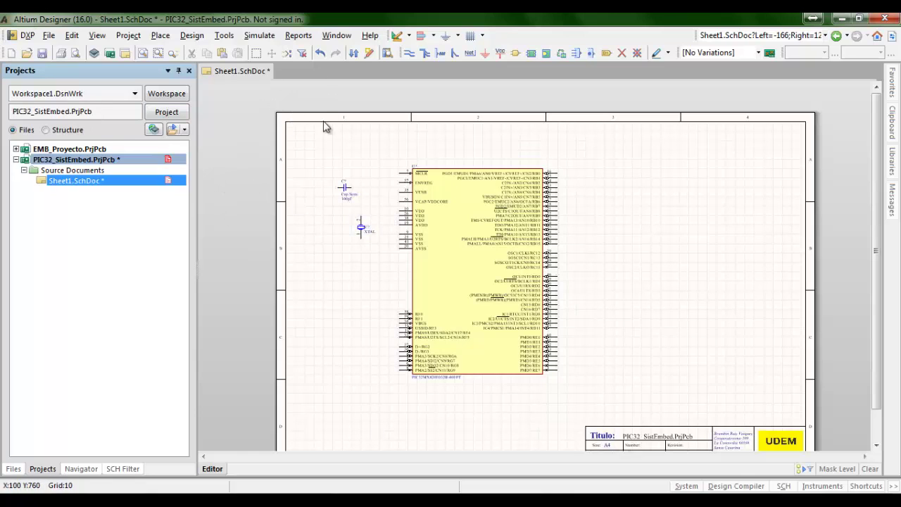
{"action": "left_click", "coordinate": [49, 36]}
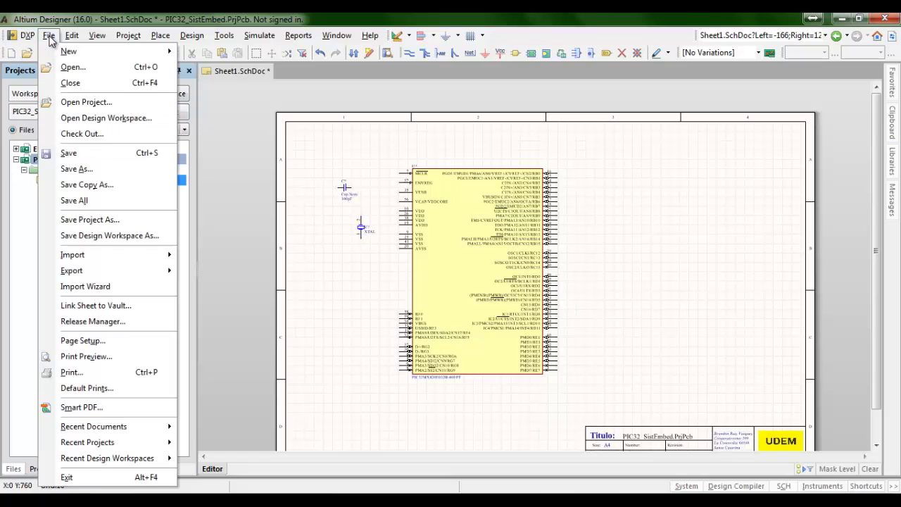
{"action": "key", "text": "Escape"}
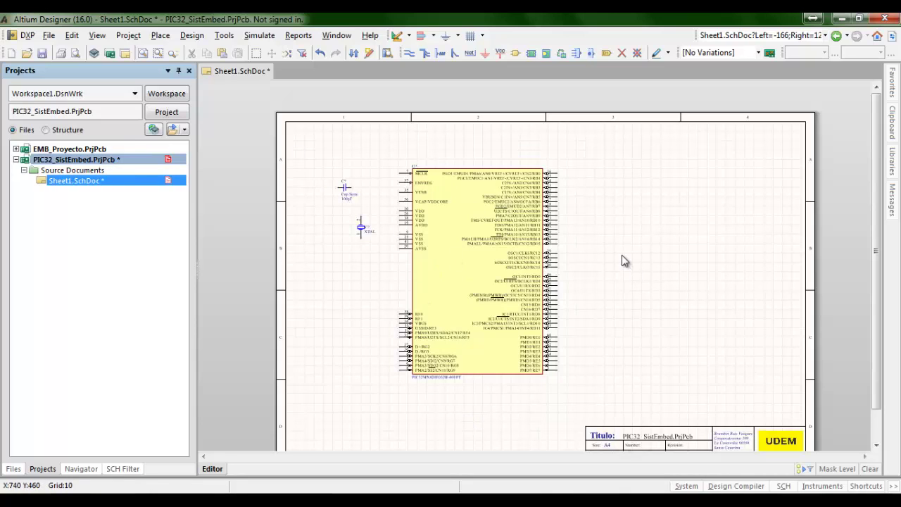
{"action": "mouse_move", "coordinate": [627, 255]}
{"action": "right_mouse_down"}
{"action": "mouse_move", "coordinate": [569, 197]}
{"action": "mouse_move", "coordinate": [597, 246]}
{"action": "mouse_move", "coordinate": [617, 223]}
{"action": "mouse_move", "coordinate": [633, 240]}
{"action": "right_mouse_up"}
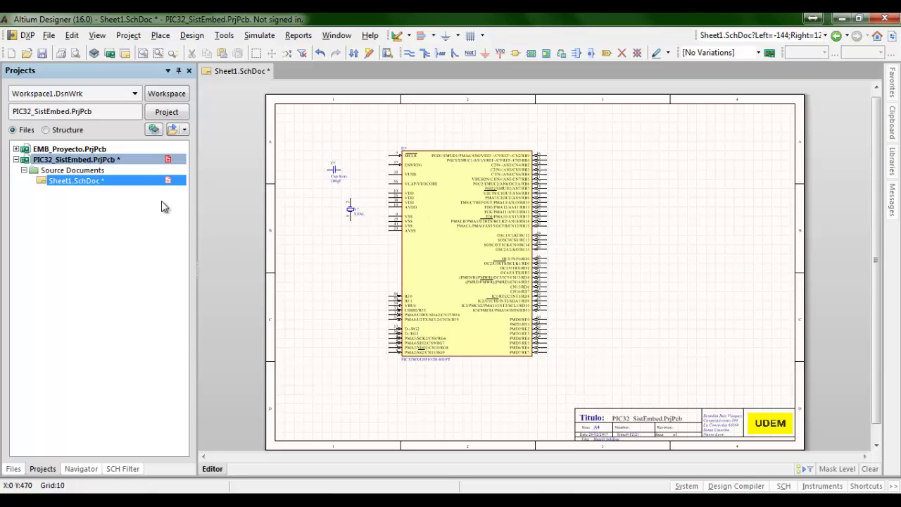
{"action": "left_click", "coordinate": [63, 162]}
{"action": "right_click", "coordinate": [64, 164]}
{"action": "mouse_move", "coordinate": [211, 196]}
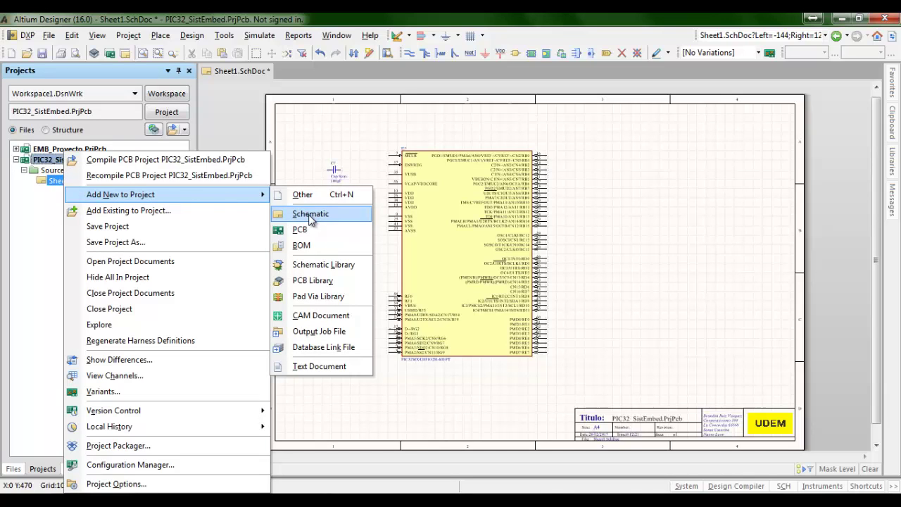
{"action": "left_click", "coordinate": [291, 155]}
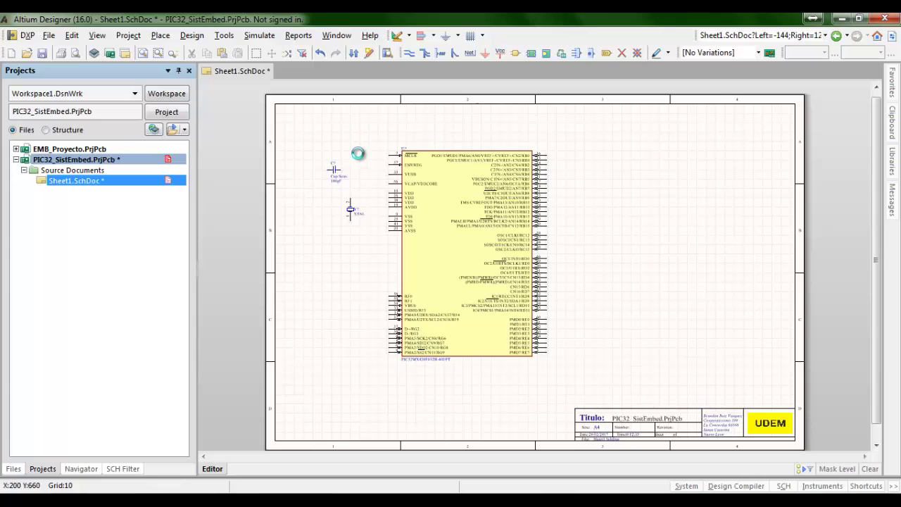
Step: Save the schematic sheet as PIC32Circuit.SchDoc in the PIC32_SistEmbed folder
{"action": "key", "text": "ctrl+s"}
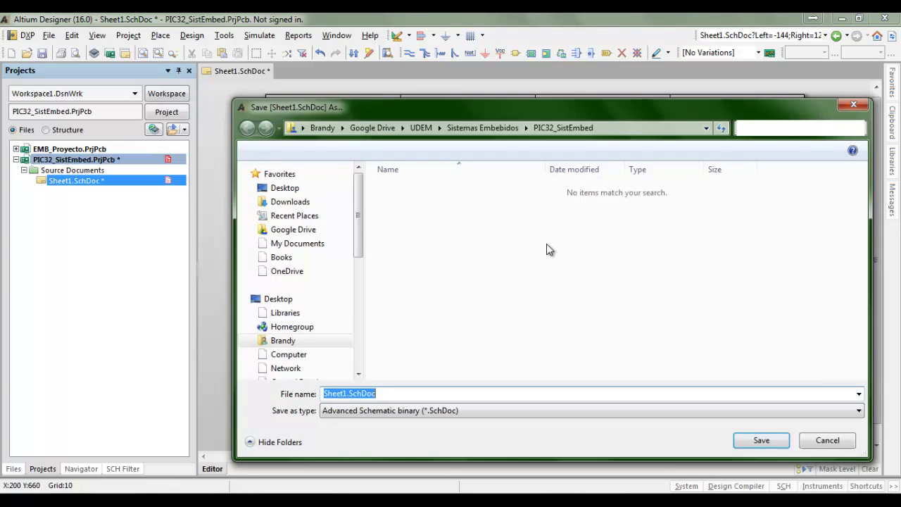
{"action": "left_click", "coordinate": [345, 394]}
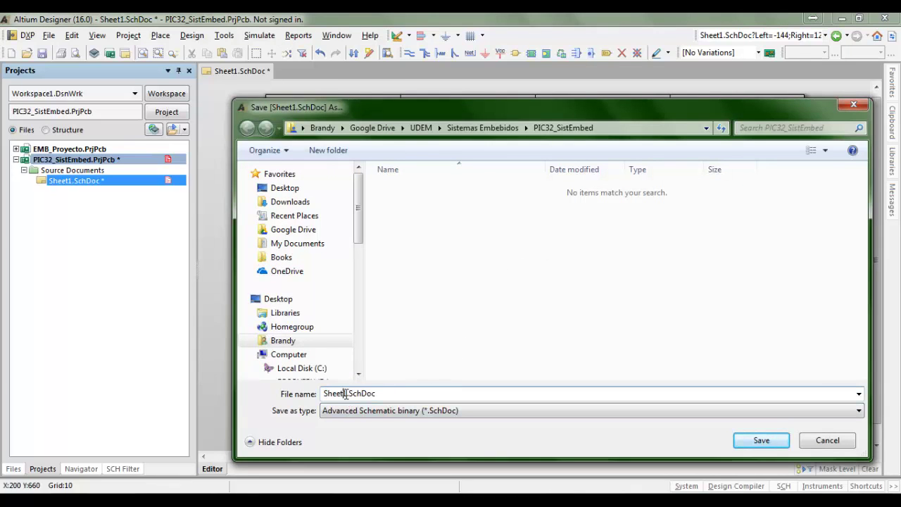
{"action": "left_click_drag", "start_coordinate": [329, 394], "coordinate": [314, 399]}
{"action": "type", "text": "PIC32Circuit"}
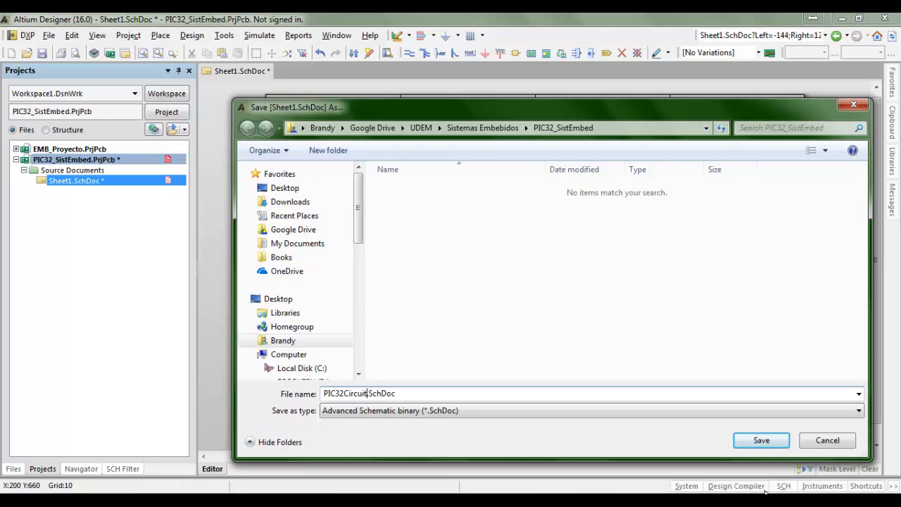
{"action": "left_click", "coordinate": [780, 445]}
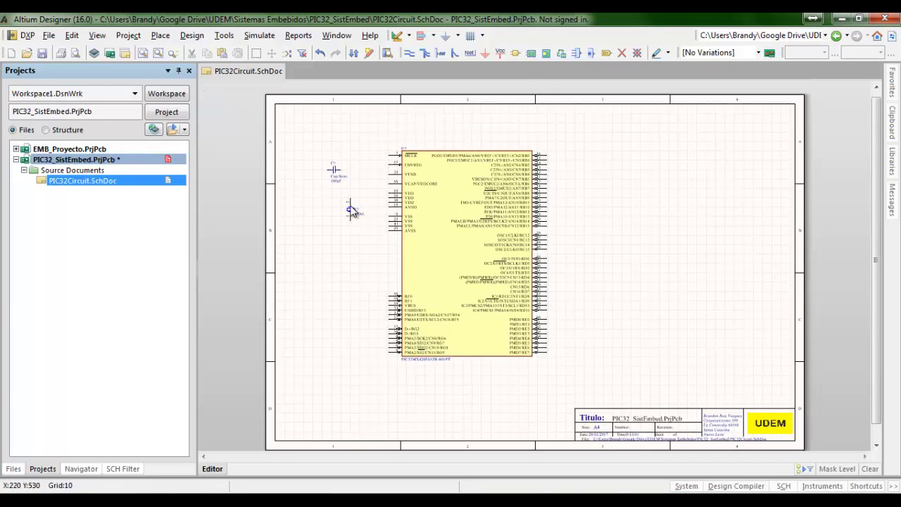
Step: Search the Microchip Microcontroller 32-Bit PIC32.IntLib library for pic32mx420
{"action": "left_click", "coordinate": [438, 192]}
{"action": "left_click", "coordinate": [890, 159]}
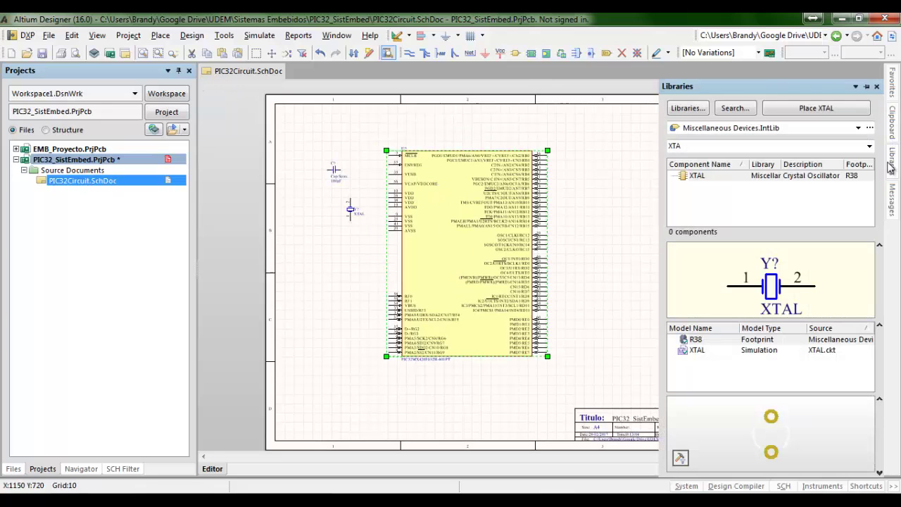
{"action": "left_click", "coordinate": [858, 127]}
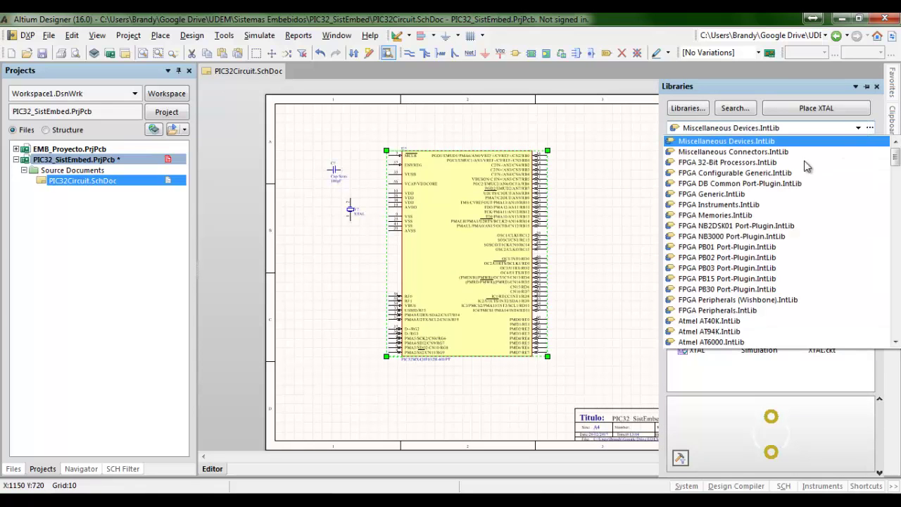
{"action": "scroll", "coordinate": [783, 196], "scroll_direction": "down", "scroll_amount": 20}
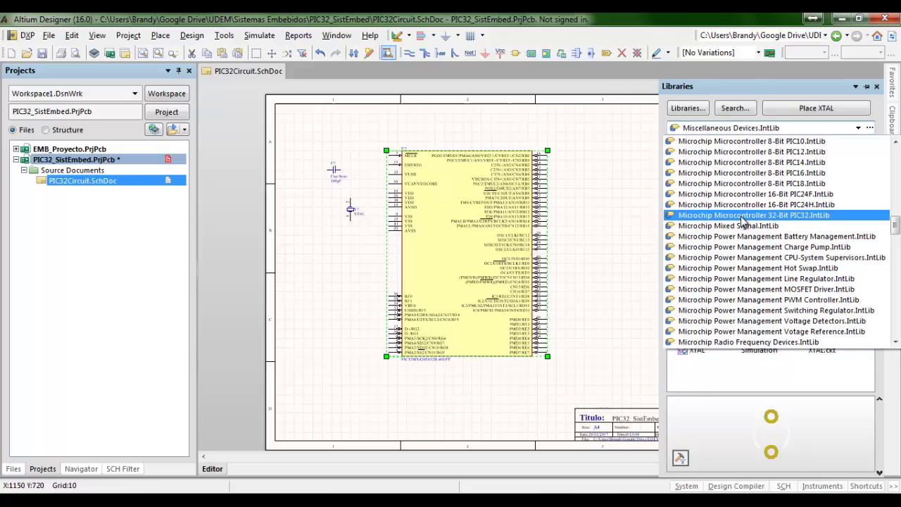
{"action": "left_click", "coordinate": [761, 217]}
{"action": "left_click", "coordinate": [692, 147]}
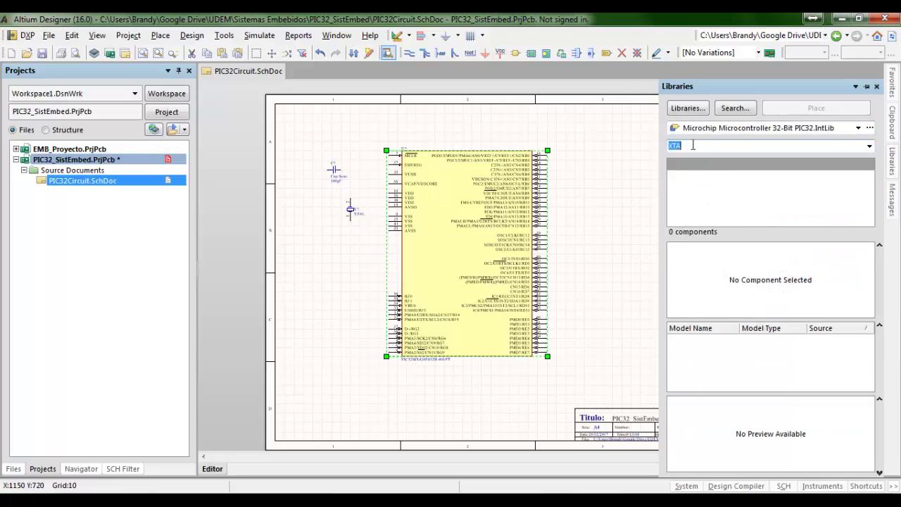
{"action": "type", "text": "pic32mx"}
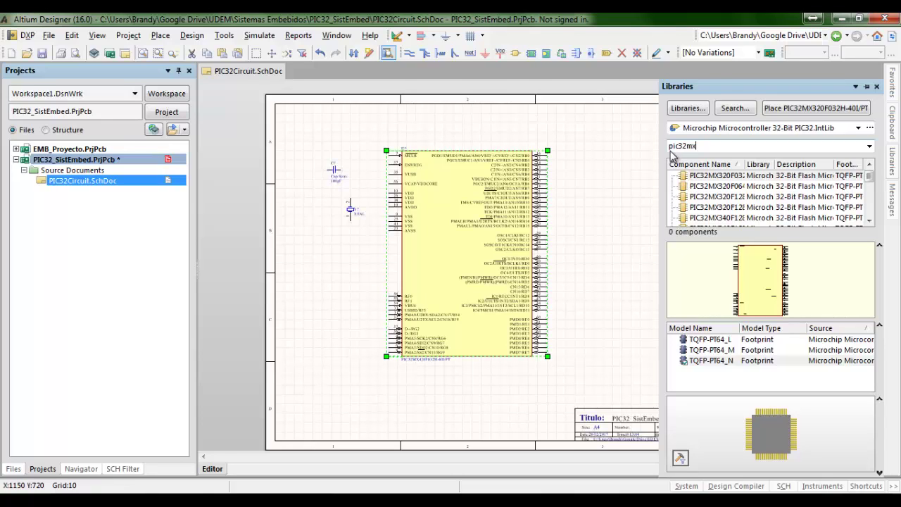
{"action": "type", "text": "420"}
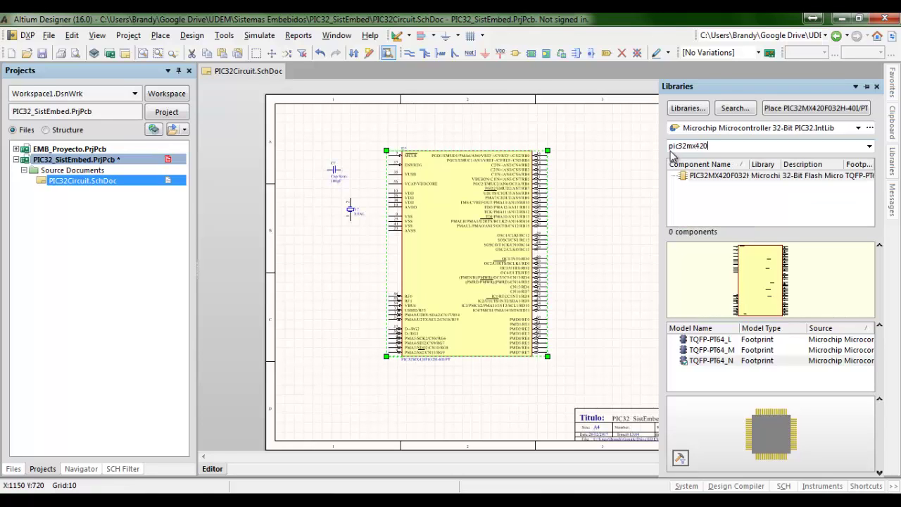
Step: Preview the microcontroller's TQFP-PT64_L, TQFP-PT64_M and TQFP-PT64_N footprint models
{"action": "mouse_move", "coordinate": [716, 350]}
{"action": "left_mouse_down"}
{"action": "mouse_move", "coordinate": [718, 339]}
{"action": "mouse_move", "coordinate": [719, 350]}
{"action": "left_mouse_up"}
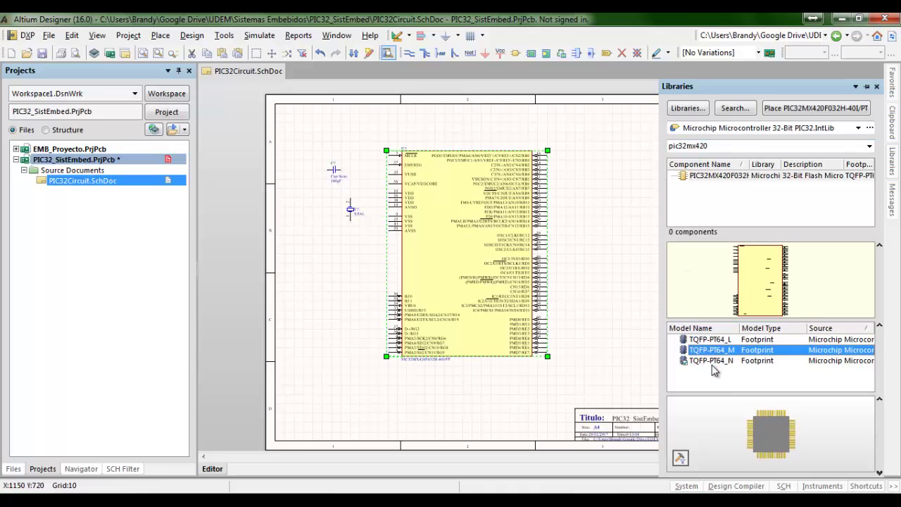
{"action": "left_click", "coordinate": [714, 359]}
{"action": "left_click", "coordinate": [695, 346]}
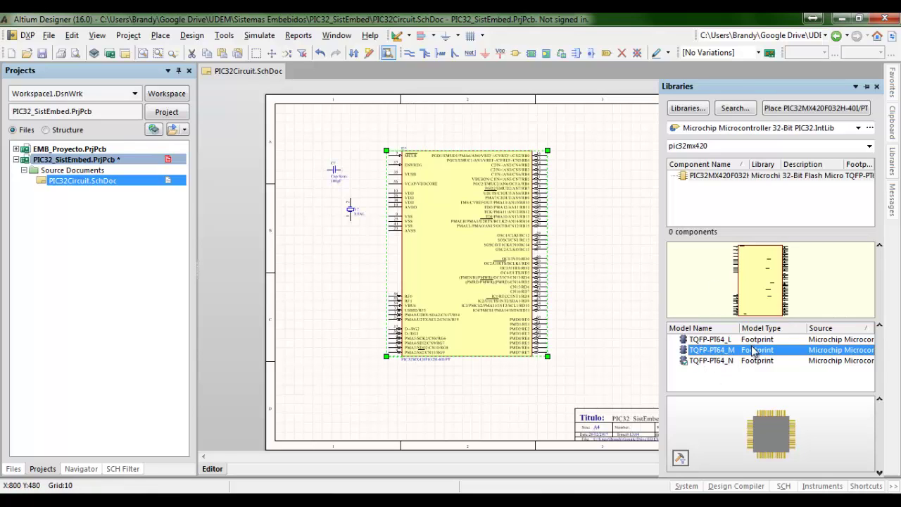
{"action": "left_click", "coordinate": [725, 340]}
{"action": "left_click", "coordinate": [724, 361]}
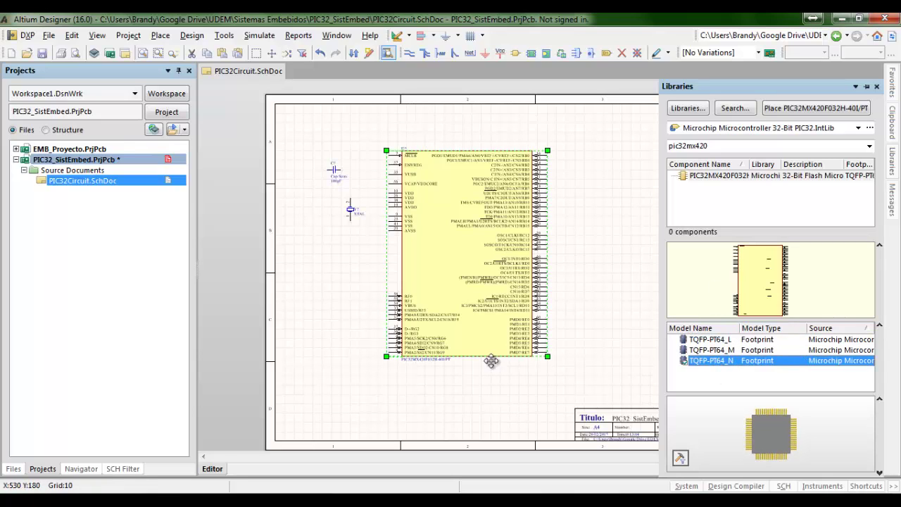
{"action": "left_click", "coordinate": [743, 351]}
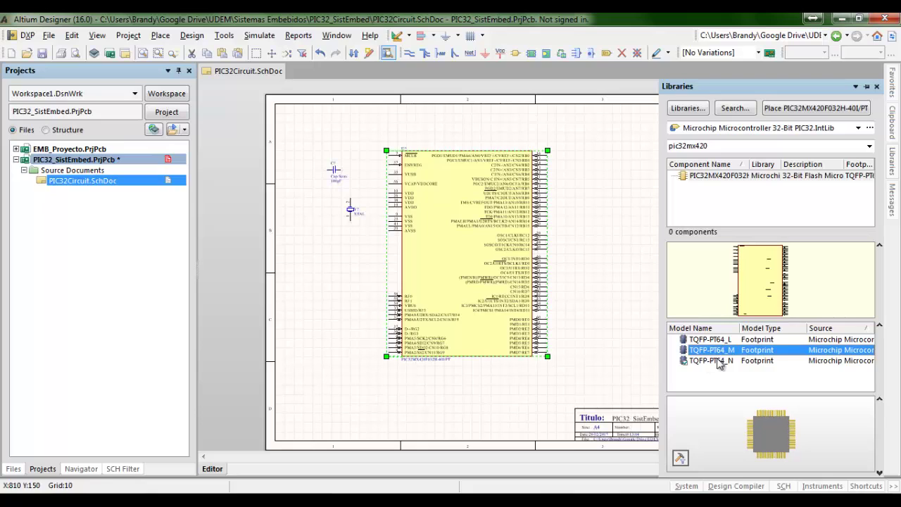
{"action": "left_click", "coordinate": [746, 360]}
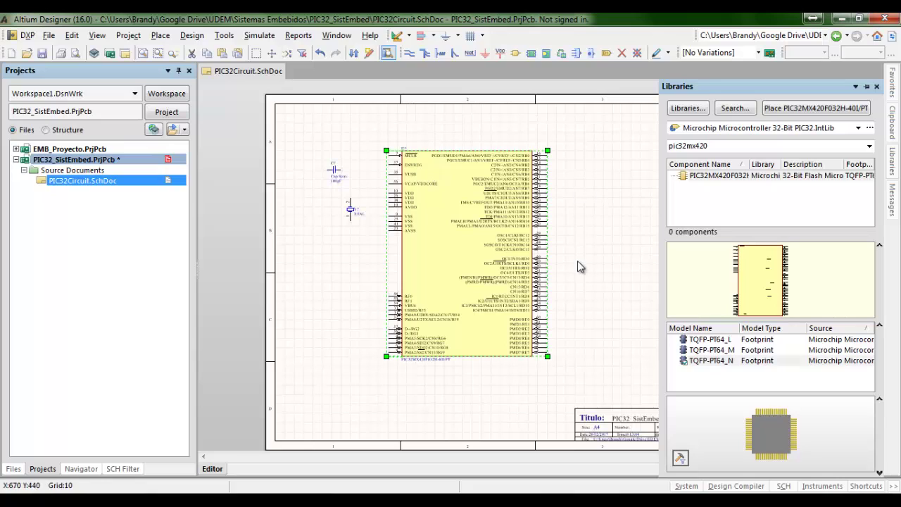
Step: Clear the component filter and switch the active library to Miscellaneous Devices.IntLib
{"action": "left_click", "coordinate": [736, 146]}
{"action": "double_click", "coordinate": [736, 147]}
{"action": "key", "text": "BackSpace"}
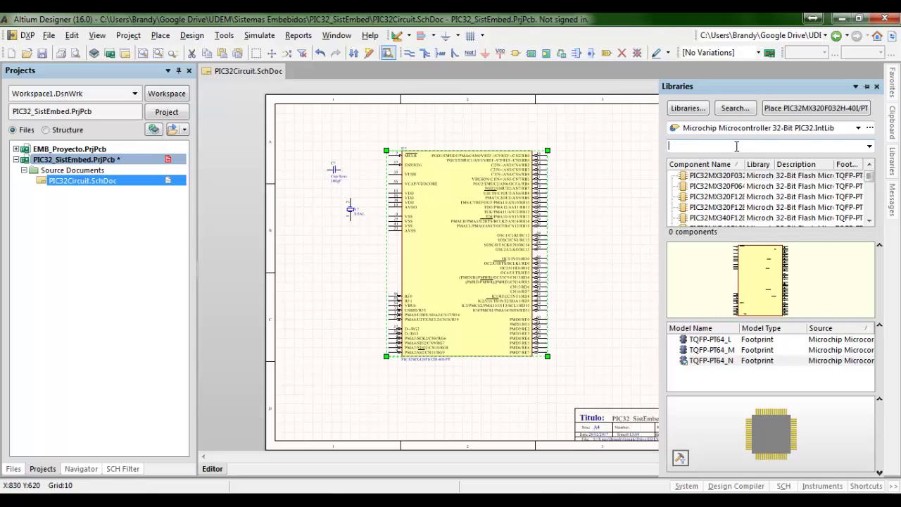
{"action": "left_click", "coordinate": [858, 128]}
{"action": "scroll", "coordinate": [760, 176], "scroll_direction": "up", "scroll_amount": 15}
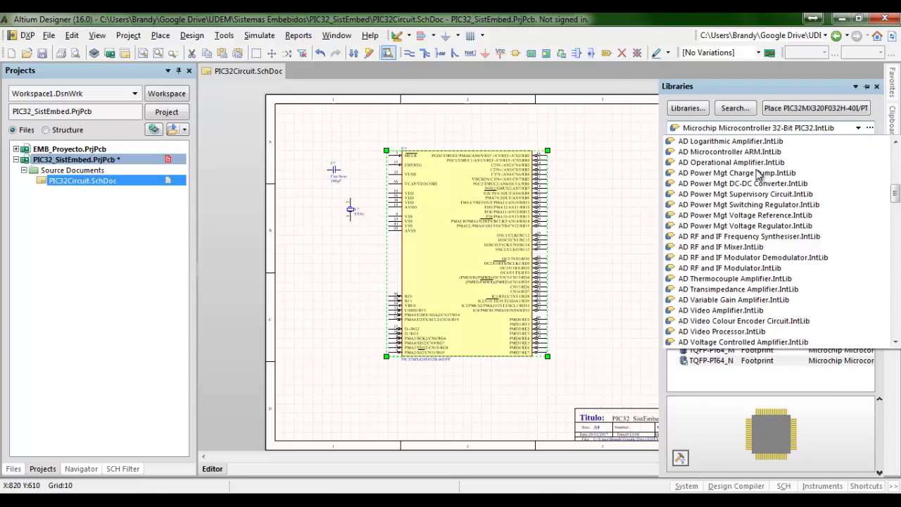
{"action": "scroll", "coordinate": [759, 176], "scroll_direction": "up", "scroll_amount": 6}
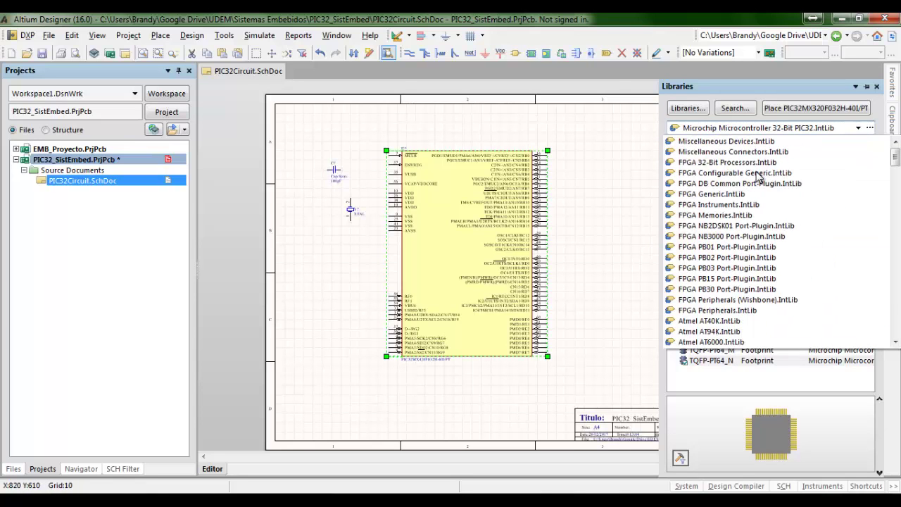
{"action": "left_click", "coordinate": [728, 143]}
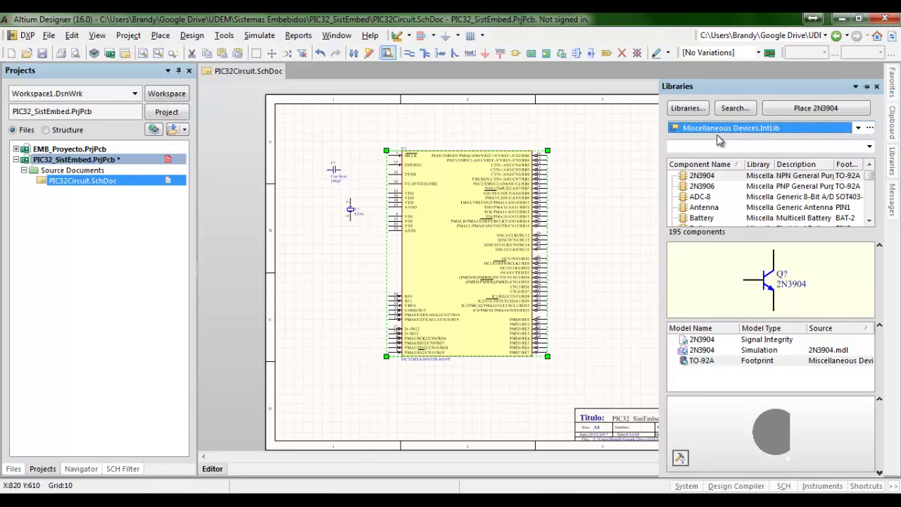
Step: Search the Miscellaneous Devices library for components matching cap
{"action": "left_click", "coordinate": [716, 145]}
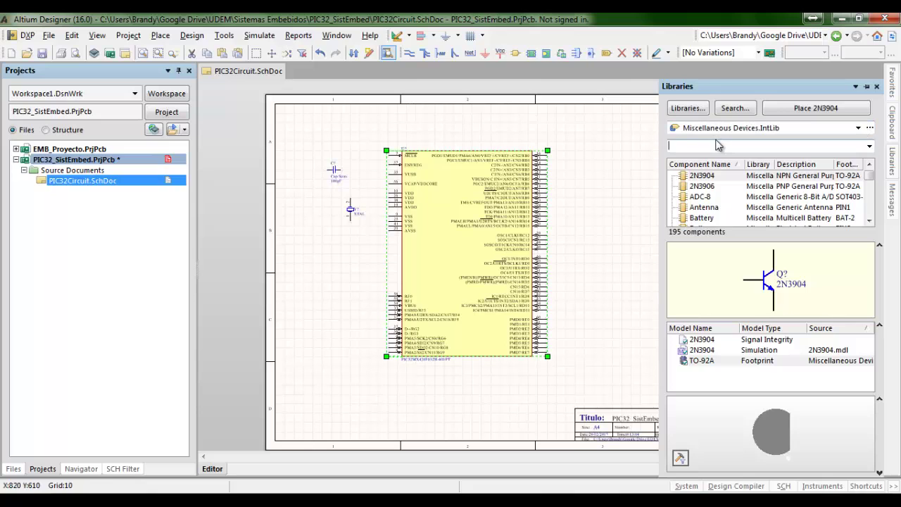
{"action": "type", "text": "xa"}
{"action": "key", "text": "BackSpace"}
{"action": "key", "text": "BackSpace"}
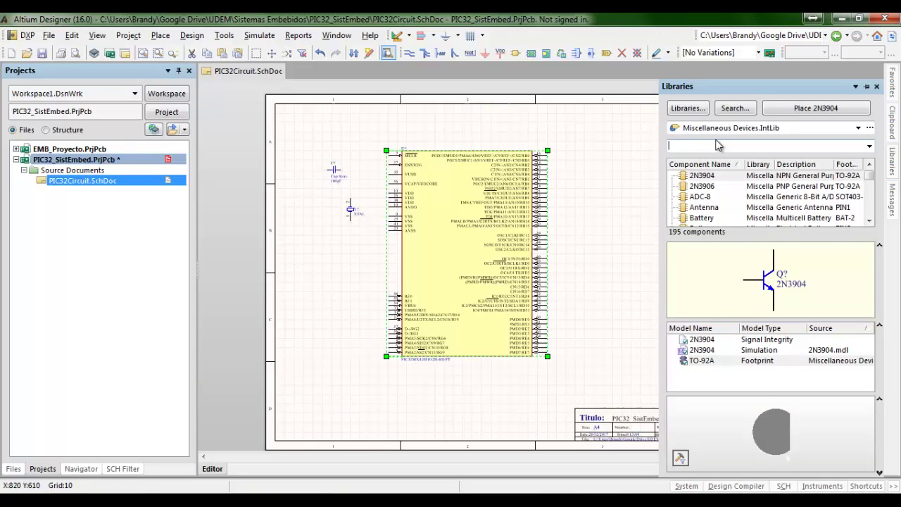
{"action": "type", "text": "cap"}
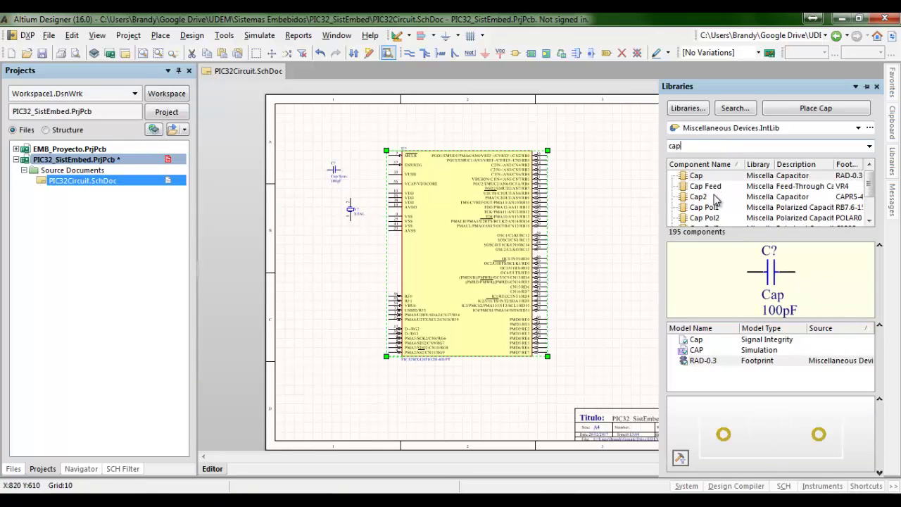
Step: Compare the Cap2, Cap Pol1, Cap Pol2, Cap Pol3, Cap Var and Cap Semi capacitors, and preview Cap Semi's C2512 footprint
{"action": "left_click", "coordinate": [715, 197]}
{"action": "left_click", "coordinate": [713, 207]}
{"action": "left_click", "coordinate": [711, 219]}
{"action": "scroll", "coordinate": [709, 219], "scroll_direction": "down", "scroll_amount": 1}
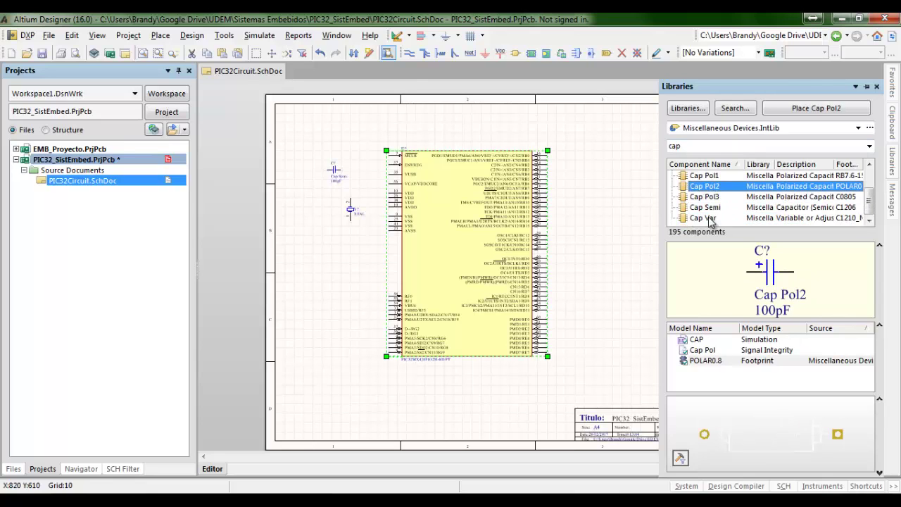
{"action": "left_click", "coordinate": [710, 218]}
{"action": "left_click", "coordinate": [713, 208]}
{"action": "left_click", "coordinate": [712, 197]}
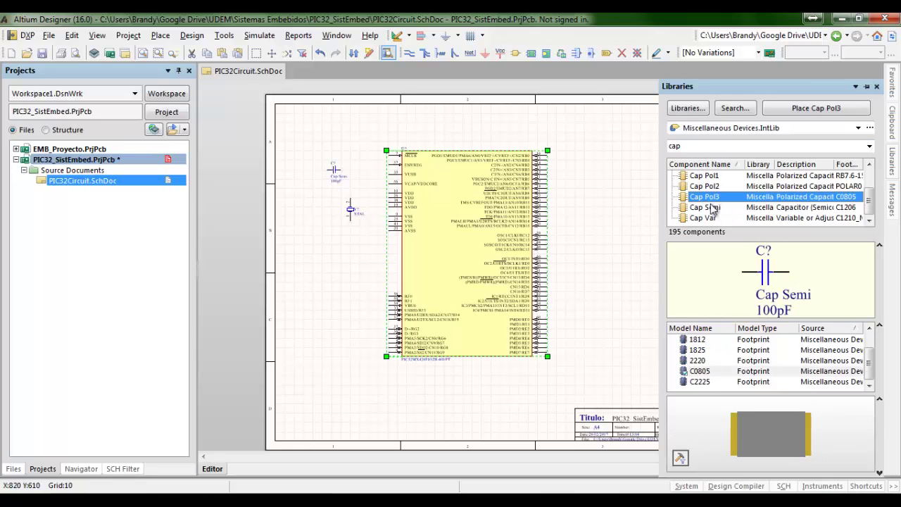
{"action": "left_click", "coordinate": [712, 207]}
{"action": "left_click", "coordinate": [709, 217]}
{"action": "left_click", "coordinate": [710, 207]}
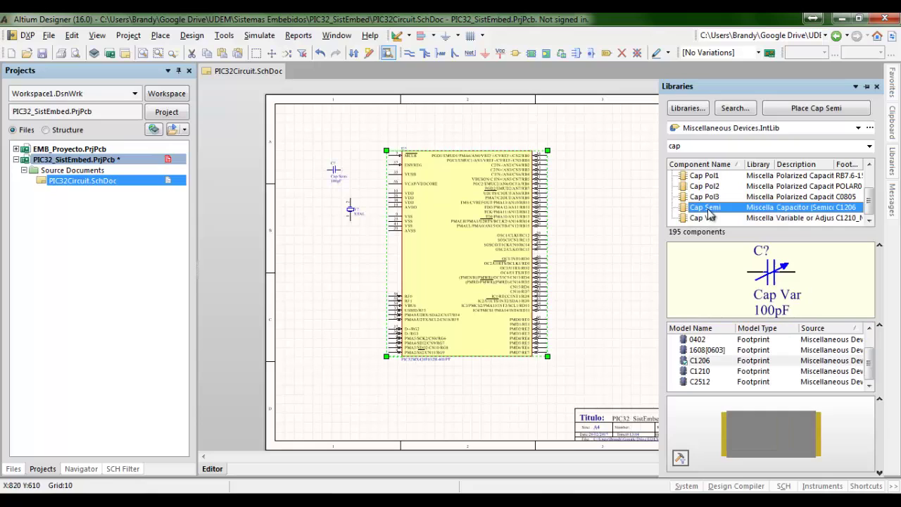
{"action": "left_click", "coordinate": [711, 218]}
{"action": "left_click", "coordinate": [711, 207]}
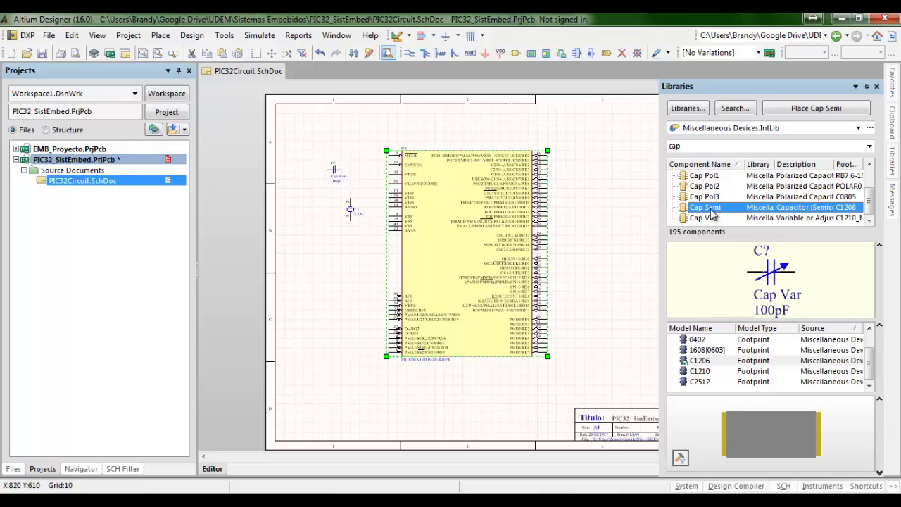
{"action": "left_click", "coordinate": [703, 381]}
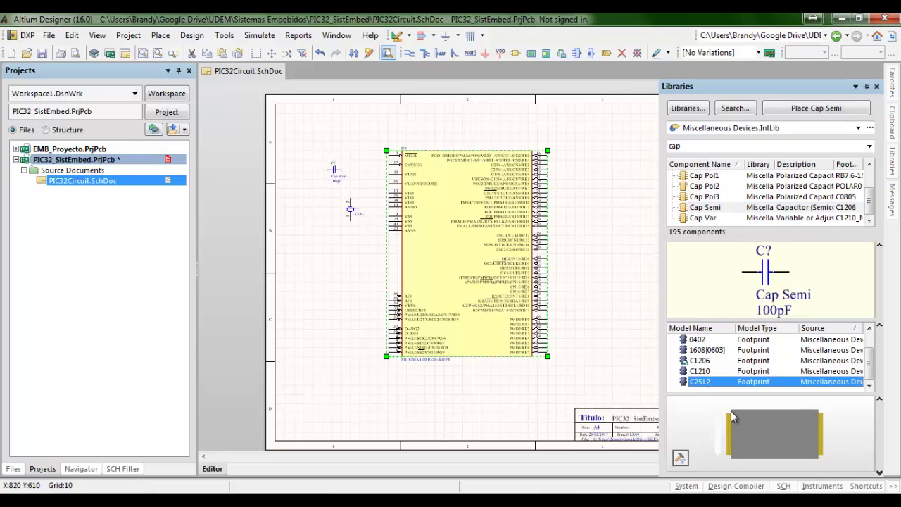
Step: Return to the schematic and select the Cap Semi capacitor beside the microcontroller
{"action": "left_click", "coordinate": [335, 202]}
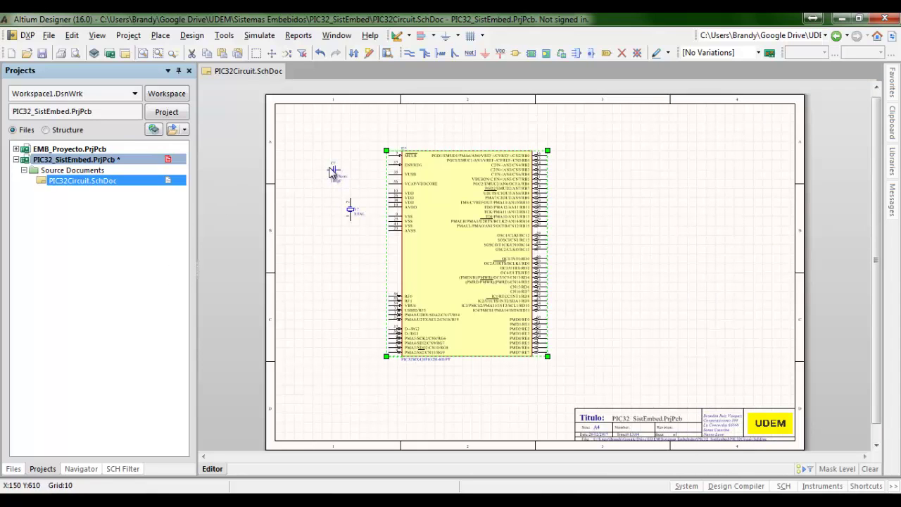
{"action": "left_click", "coordinate": [332, 173]}
{"action": "left_click", "coordinate": [333, 171]}
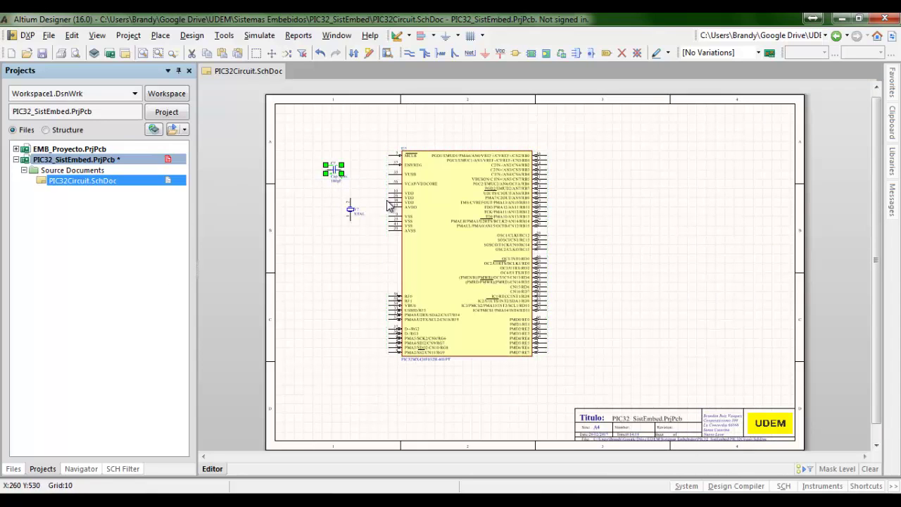
Step: Move the Cap Semi capacitor and the XTAL crystal to the free area beside the microcontroller's OSC pins
{"action": "scroll", "coordinate": [368, 180], "scroll_direction": "up", "scroll_amount": 1, "text": "ctrl"}
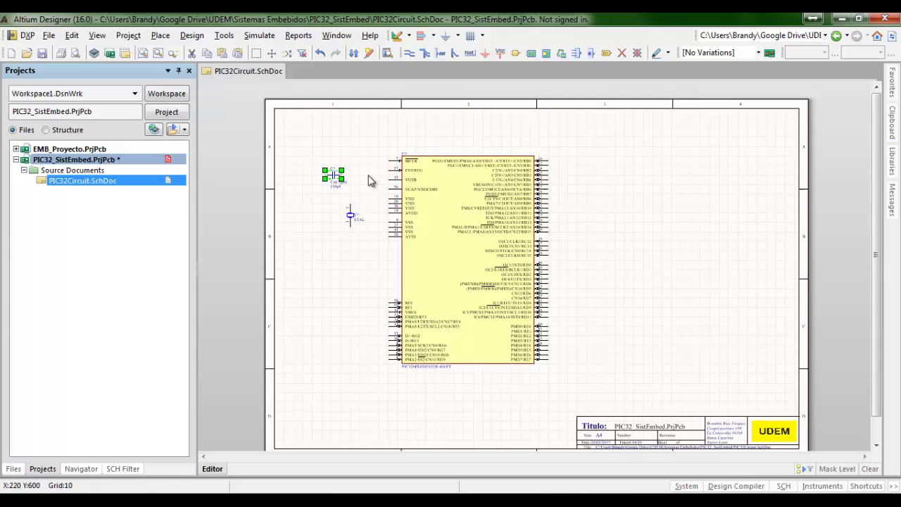
{"action": "scroll", "coordinate": [362, 197], "scroll_direction": "up", "scroll_amount": 3, "text": "ctrl"}
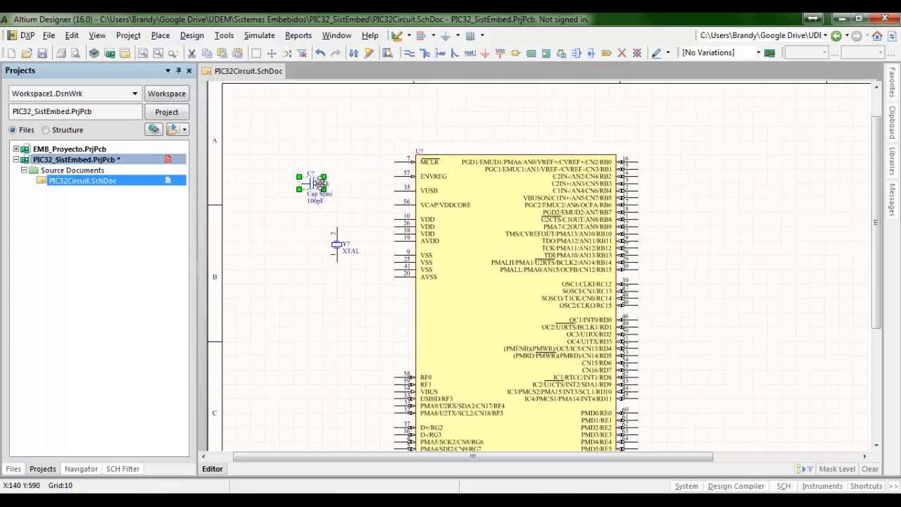
{"action": "left_click_drag", "start_coordinate": [312, 183], "coordinate": [781, 313]}
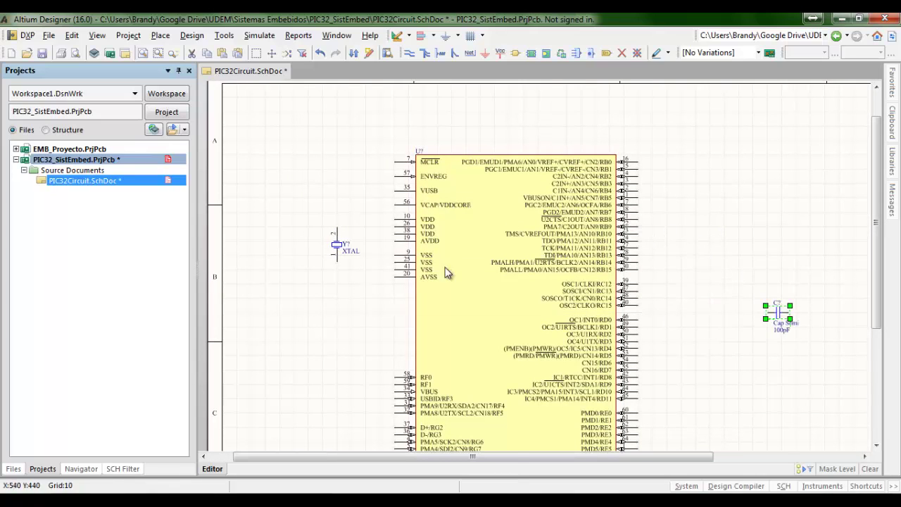
{"action": "left_click_drag", "start_coordinate": [498, 246], "coordinate": [717, 306]}
{"action": "scroll", "coordinate": [741, 340], "scroll_direction": "up", "scroll_amount": 1}
{"action": "scroll", "coordinate": [741, 335], "scroll_direction": "down", "scroll_amount": 1}
{"action": "right_click_drag", "start_coordinate": [633, 348], "coordinate": [480, 363]}
{"action": "middle_click_drag", "start_coordinate": [493, 316], "coordinate": [506, 301]}
{"action": "scroll", "coordinate": [505, 306], "scroll_direction": "up", "scroll_amount": 2, "text": "ctrl"}
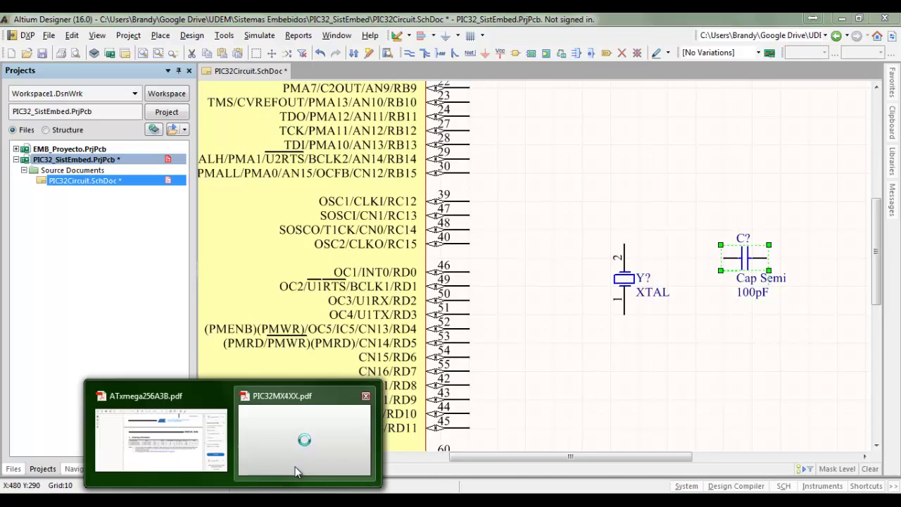
Step: Switch to the PIC32MX4XX.pdf datasheet and examine the Oscillator Configuration section for the primary oscillator's crystal and capacitor circuit
{"action": "left_click", "coordinate": [296, 464]}
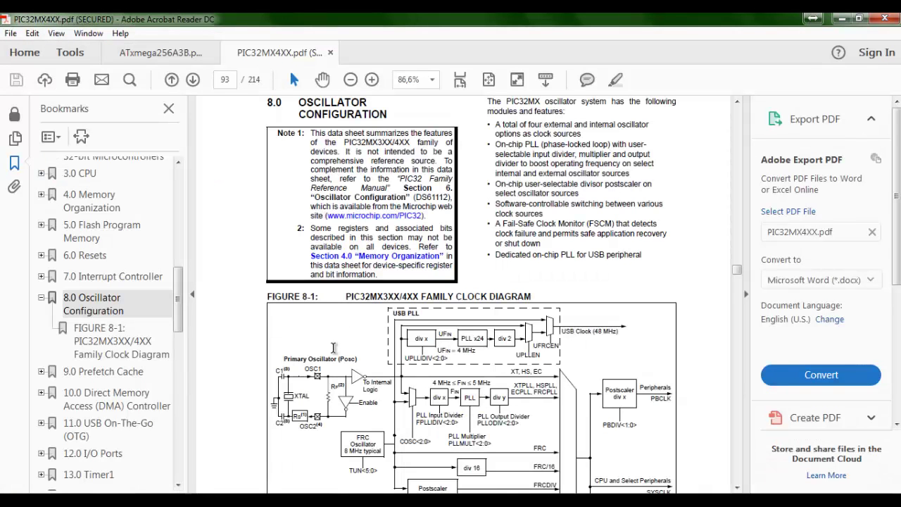
{"action": "scroll", "coordinate": [316, 373], "scroll_direction": "down", "scroll_amount": 2}
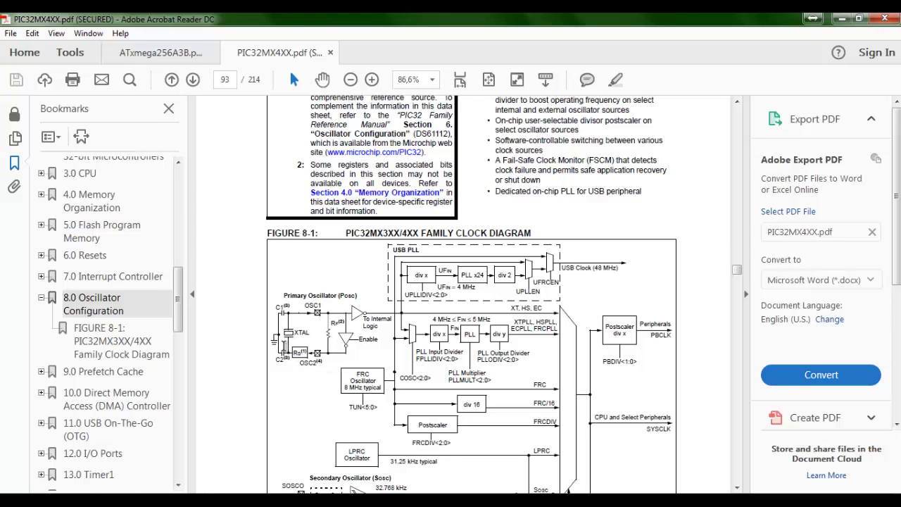
{"action": "scroll", "coordinate": [387, 295], "scroll_direction": "down", "scroll_amount": 12}
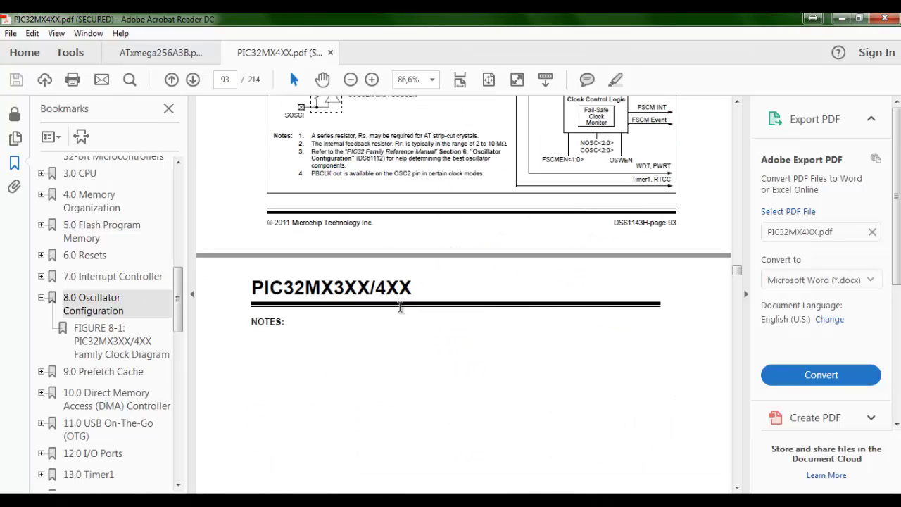
{"action": "scroll", "coordinate": [367, 262], "scroll_direction": "up", "scroll_amount": 4}
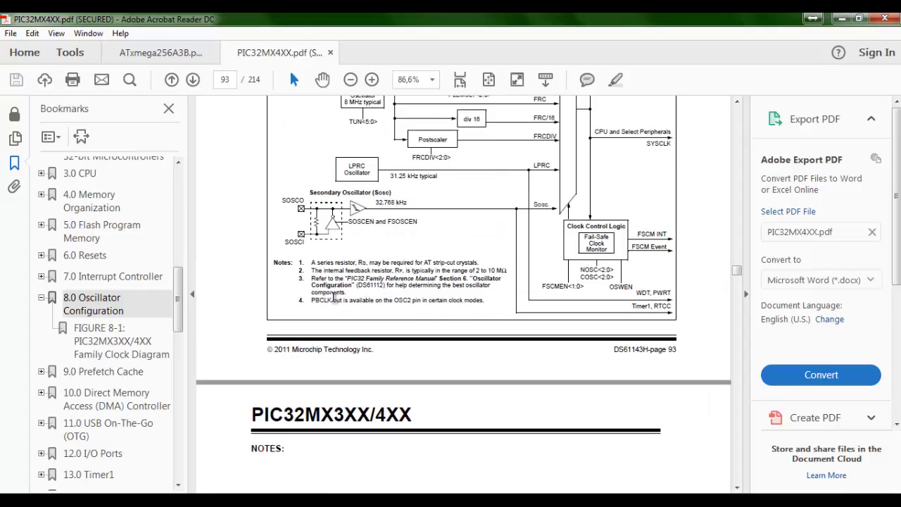
{"action": "scroll", "coordinate": [330, 289], "scroll_direction": "up", "scroll_amount": 4}
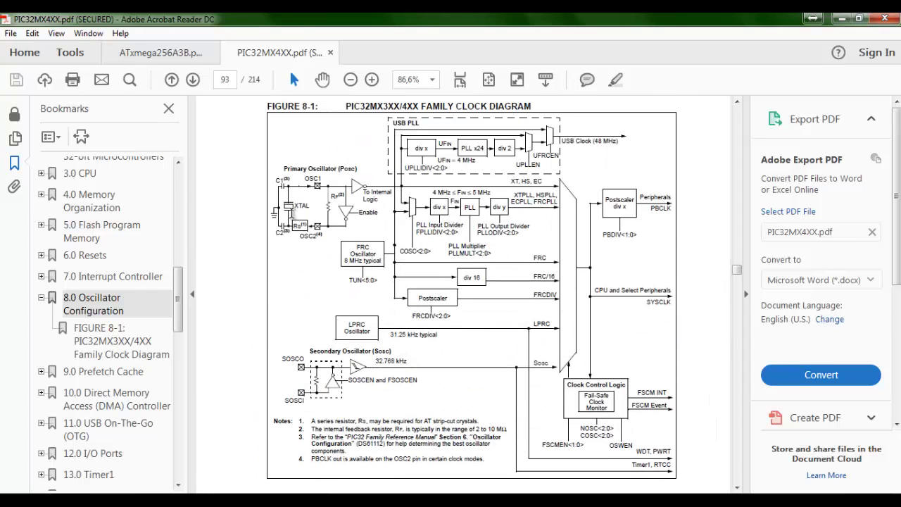
{"action": "scroll", "coordinate": [387, 269], "scroll_direction": "down", "scroll_amount": 10}
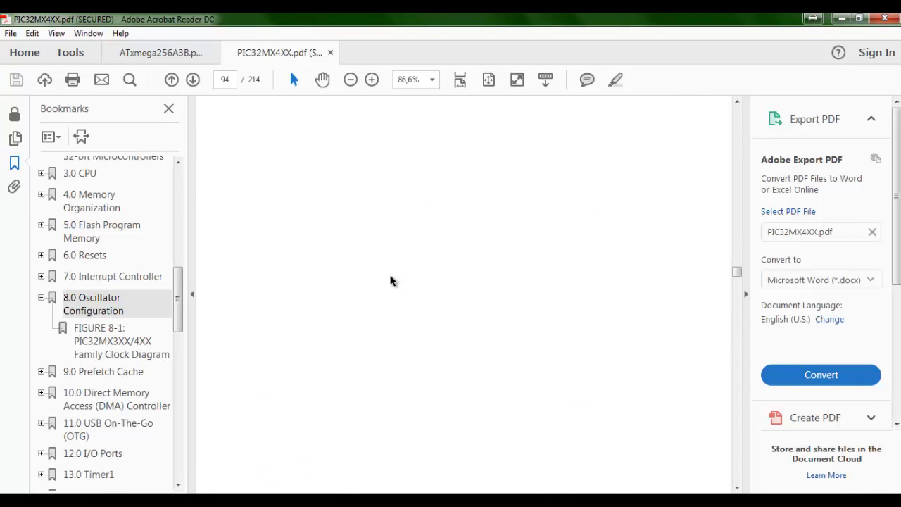
{"action": "scroll", "coordinate": [387, 268], "scroll_direction": "down", "scroll_amount": 2}
{"action": "scroll", "coordinate": [405, 281], "scroll_direction": "down", "scroll_amount": 10}
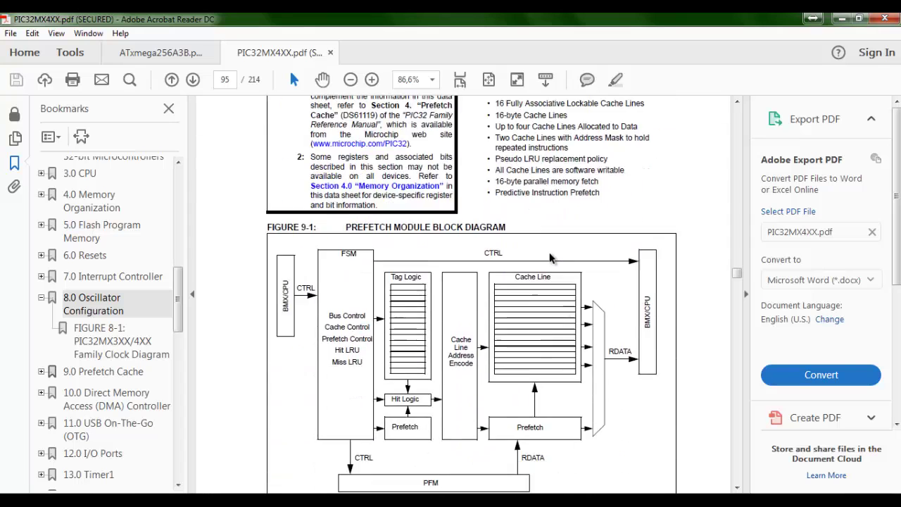
{"action": "scroll", "coordinate": [405, 281], "scroll_direction": "up", "scroll_amount": 18}
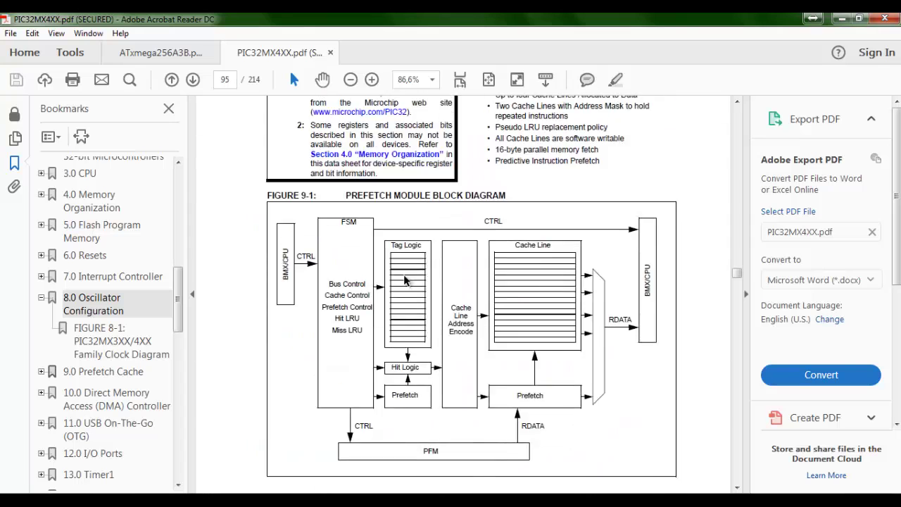
{"action": "scroll", "coordinate": [369, 281], "scroll_direction": "up", "scroll_amount": 5}
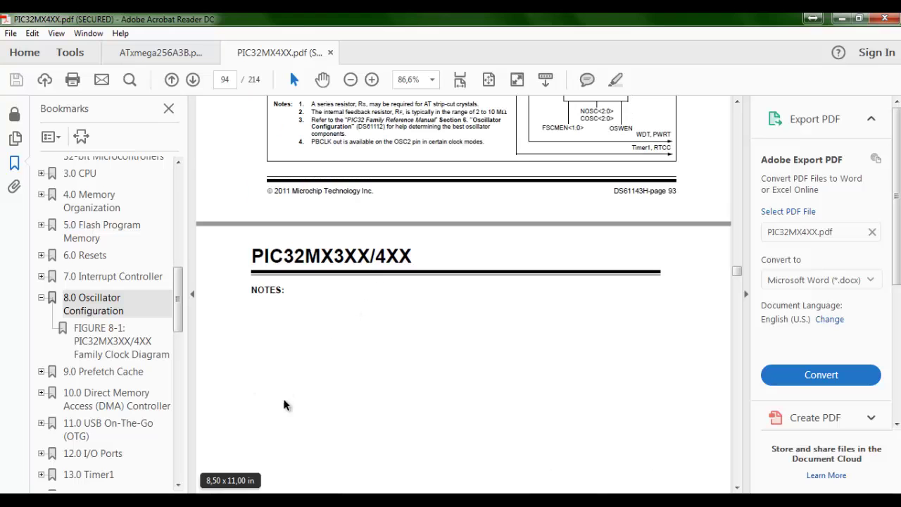
{"action": "mouse_move", "coordinate": [232, 503]}
{"action": "left_click", "coordinate": [202, 442]}
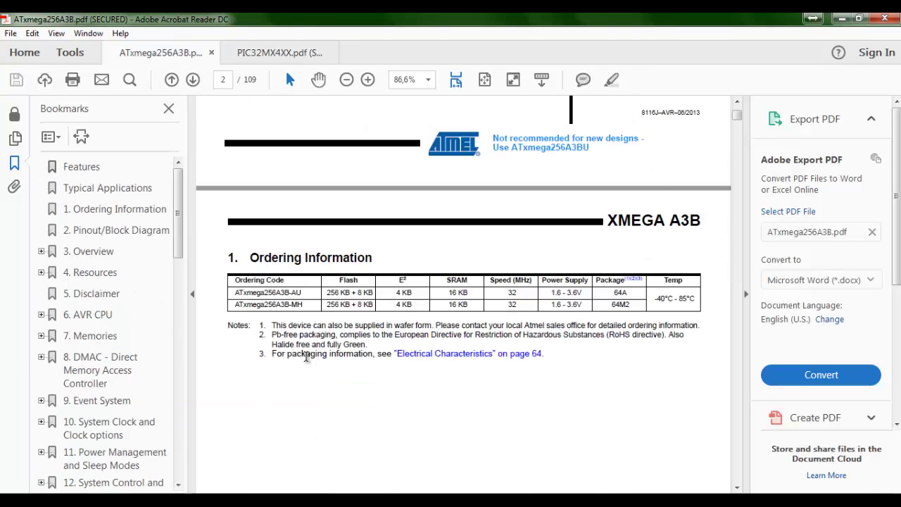
{"action": "left_click", "coordinate": [278, 445]}
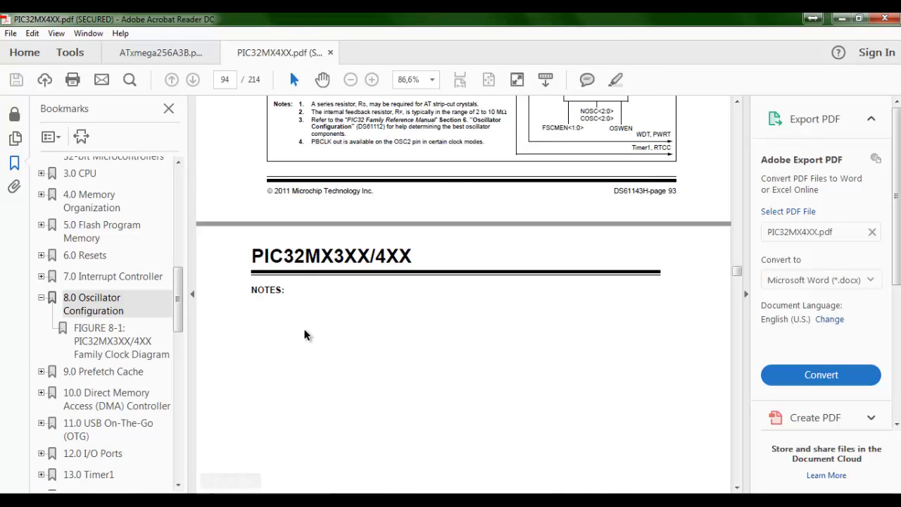
{"action": "scroll", "coordinate": [308, 331], "scroll_direction": "up", "scroll_amount": 10}
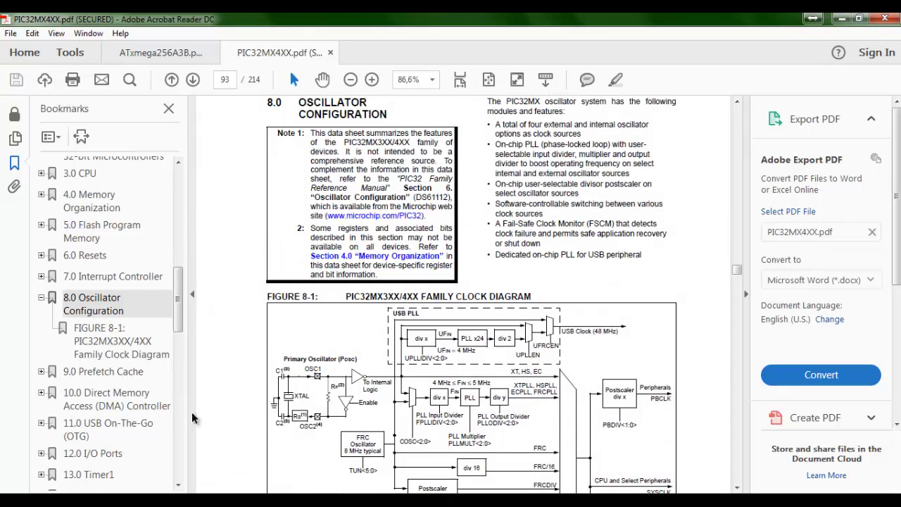
Step: Switch to the browser and bring up Microchip's Section 42, Oscillators with Enhanced PLL, at the series resistor page
{"action": "mouse_move", "coordinate": [86, 503]}
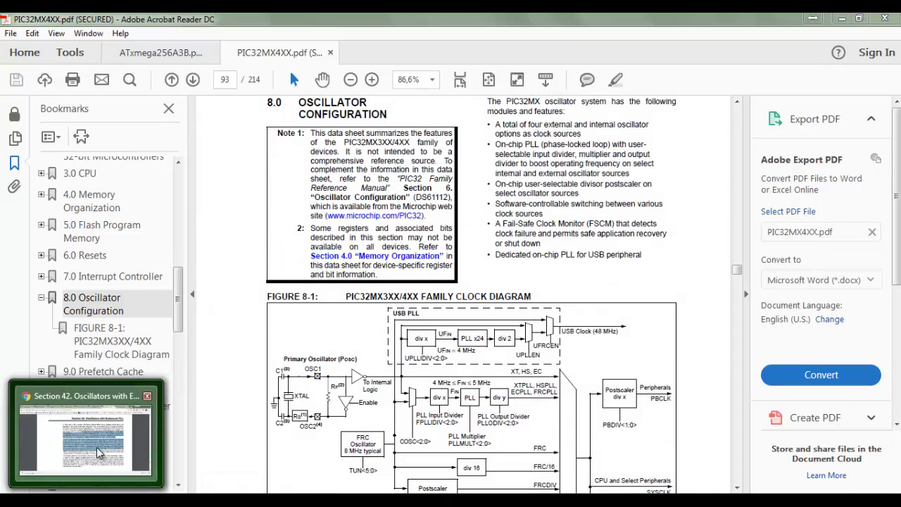
{"action": "left_click", "coordinate": [86, 429]}
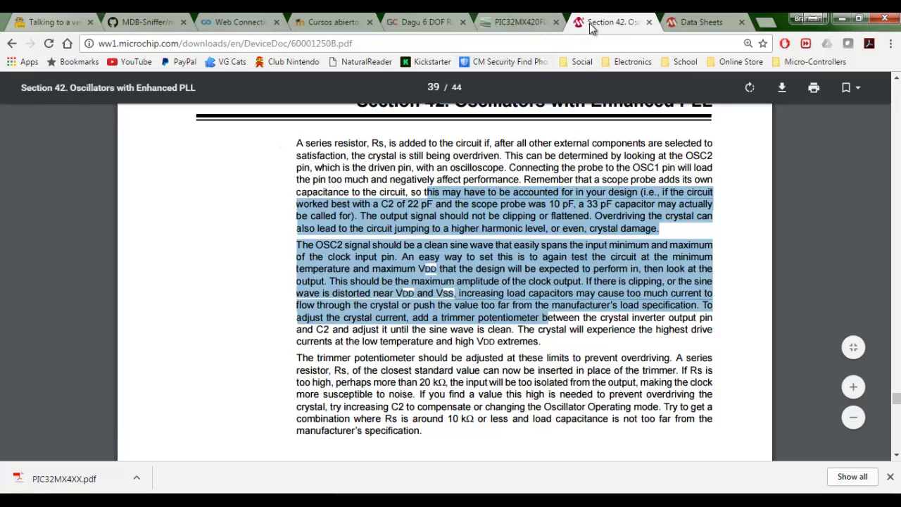
{"action": "left_click", "coordinate": [677, 21]}
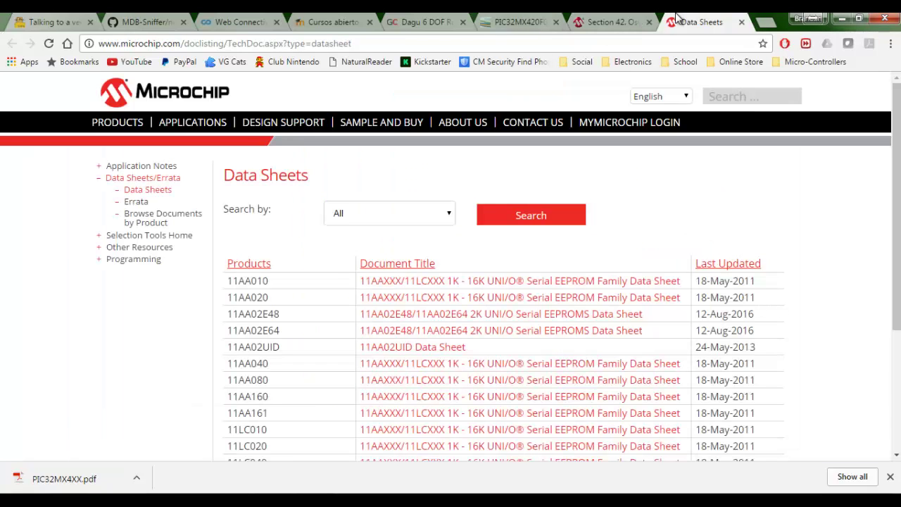
{"action": "left_click", "coordinate": [584, 23]}
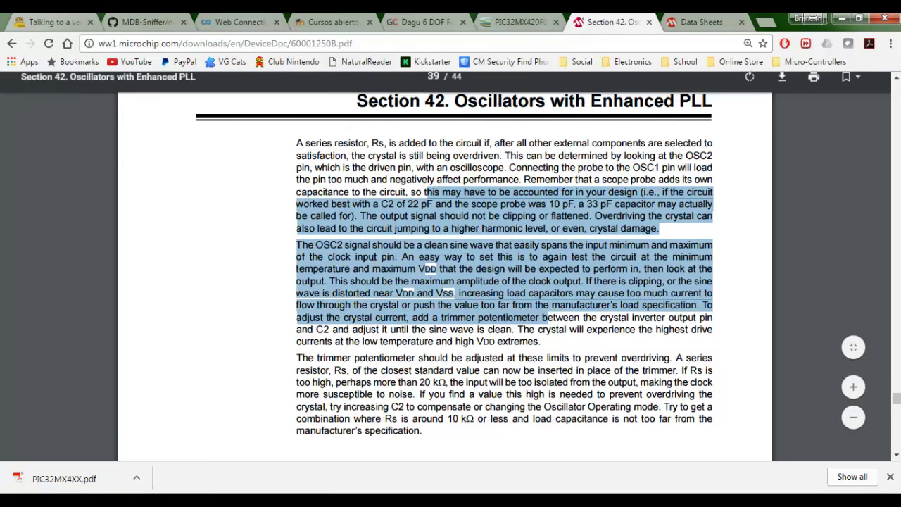
Step: Examine the series resistor paragraph for the recommended C2 load capacitance and the scope probe's added capacitance, highlighting the relevant values
{"action": "left_click", "coordinate": [392, 202]}
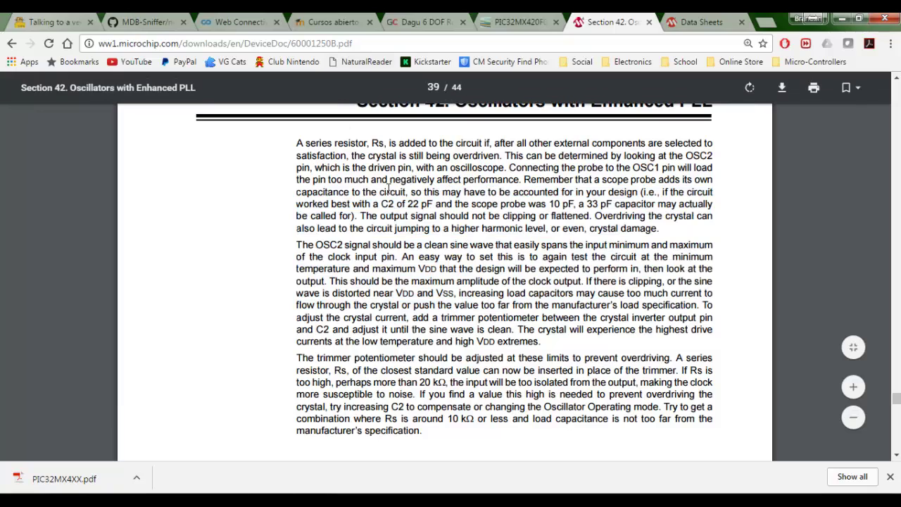
{"action": "left_click_drag", "start_coordinate": [373, 204], "coordinate": [435, 206]}
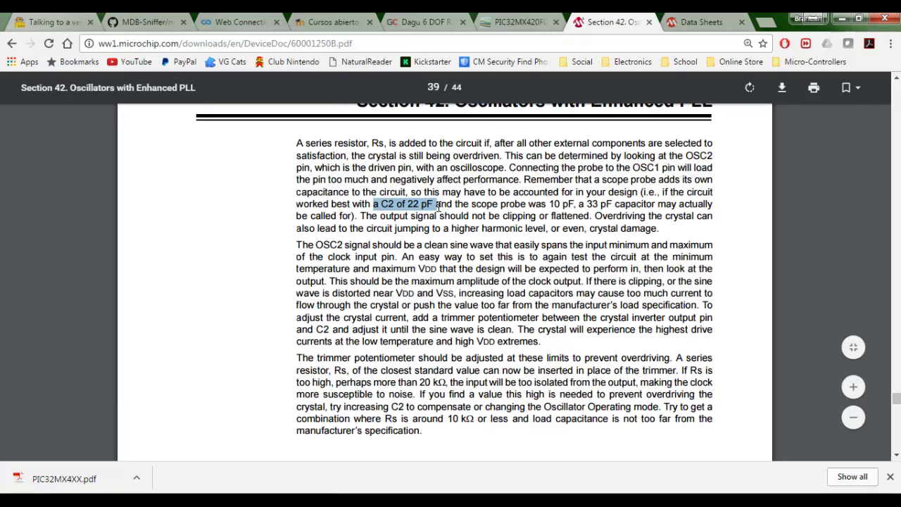
{"action": "left_click_drag", "start_coordinate": [445, 203], "coordinate": [581, 203]}
{"action": "left_click", "coordinate": [439, 203]}
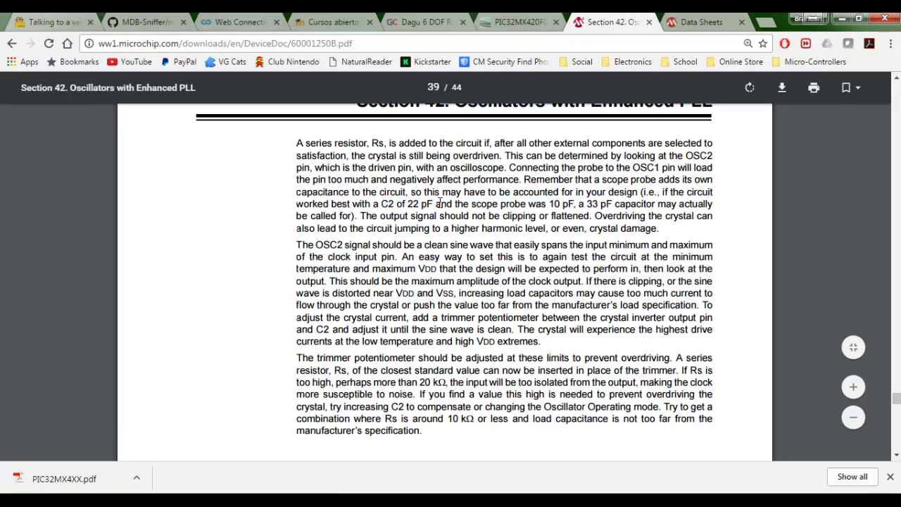
{"action": "left_click_drag", "start_coordinate": [552, 203], "coordinate": [579, 204]}
{"action": "left_click", "coordinate": [588, 204]}
{"action": "left_click", "coordinate": [406, 200]}
{"action": "left_click_drag", "start_coordinate": [423, 204], "coordinate": [432, 204]}
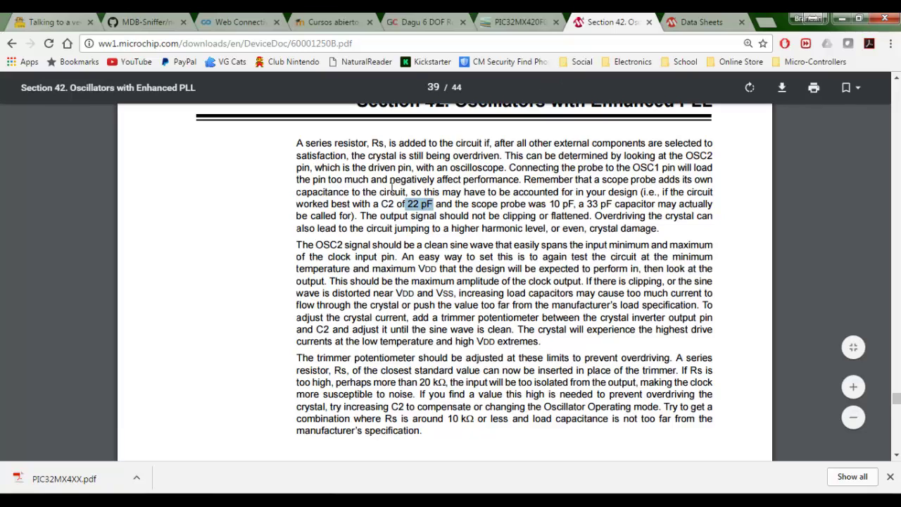
{"action": "scroll", "coordinate": [383, 252], "scroll_direction": "down", "scroll_amount": 1}
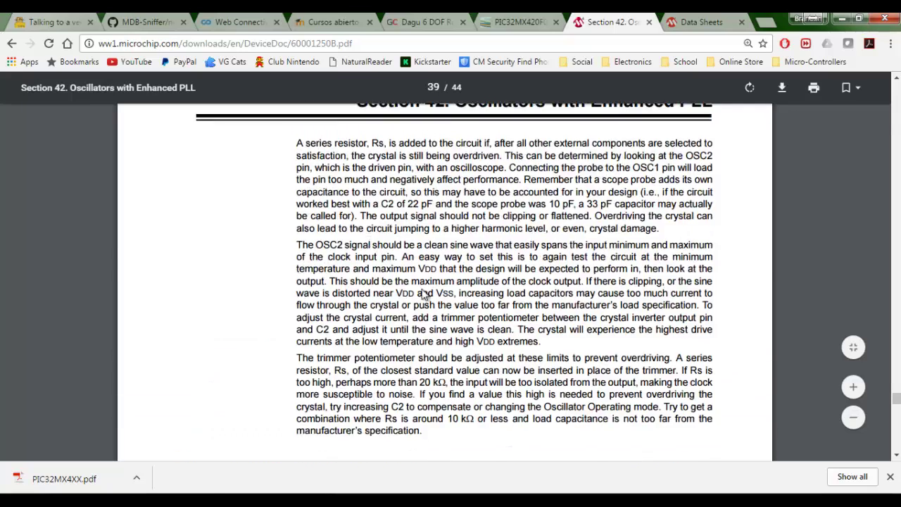
{"action": "scroll", "coordinate": [424, 294], "scroll_direction": "up", "scroll_amount": 3}
{"action": "scroll", "coordinate": [457, 382], "scroll_direction": "down", "scroll_amount": 2}
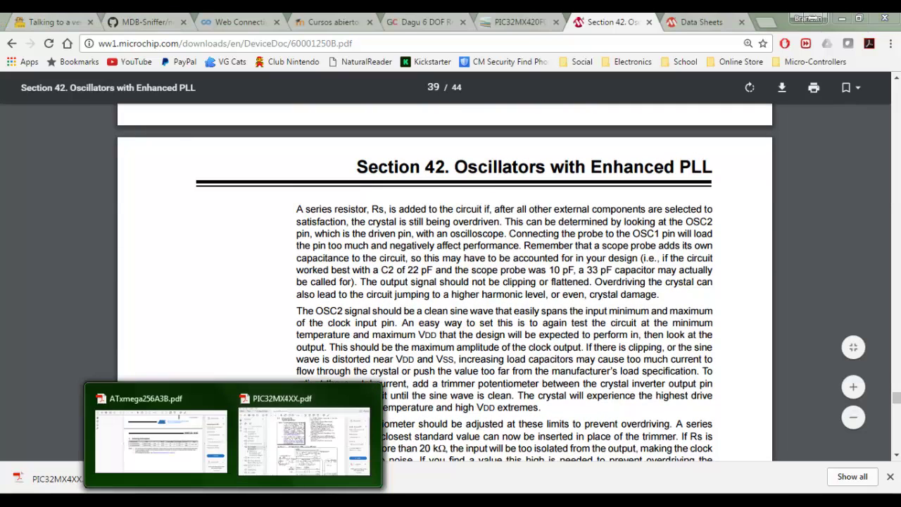
Step: Return to the schematic in Altium Designer and review the XTAL crystal's component properties and footprint without changing them
{"action": "left_click", "coordinate": [268, 500]}
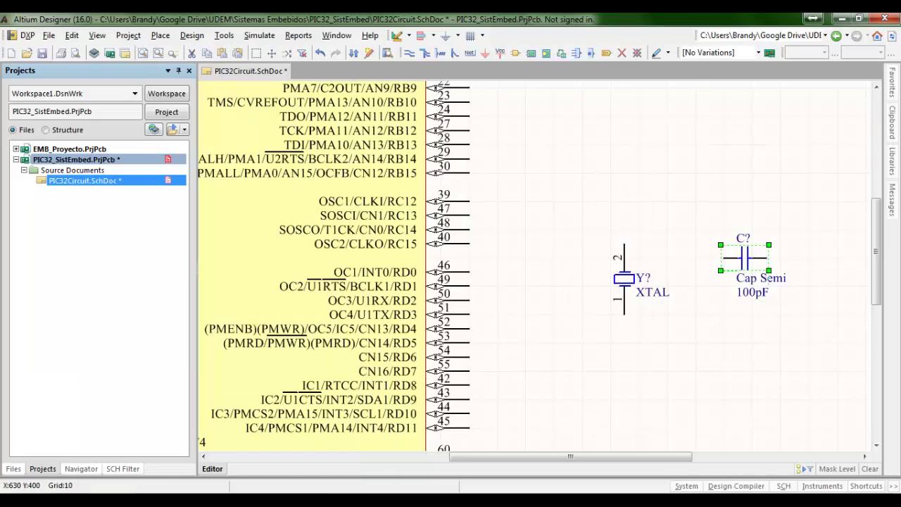
{"action": "left_click", "coordinate": [624, 279]}
{"action": "double_click", "coordinate": [624, 279]}
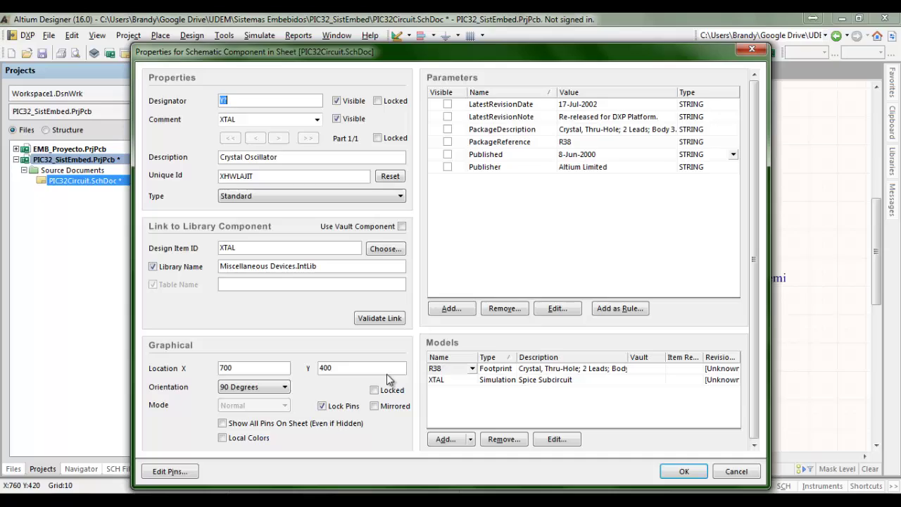
{"action": "left_click", "coordinate": [752, 48]}
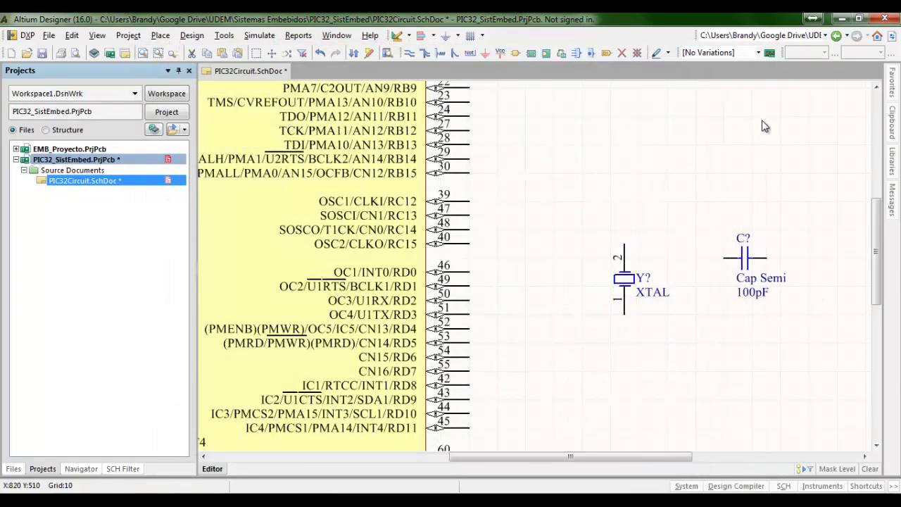
Step: Reposition the Cap Semi capacitor and the XTAL crystal upward so they sit level with the OSC1 and OSC2 pins
{"action": "scroll", "coordinate": [709, 127], "scroll_direction": "down", "scroll_amount": 1, "text": "ctrl"}
{"action": "right_click_drag", "start_coordinate": [709, 126], "coordinate": [493, 211]}
{"action": "left_click_drag", "start_coordinate": [577, 294], "coordinate": [564, 260]}
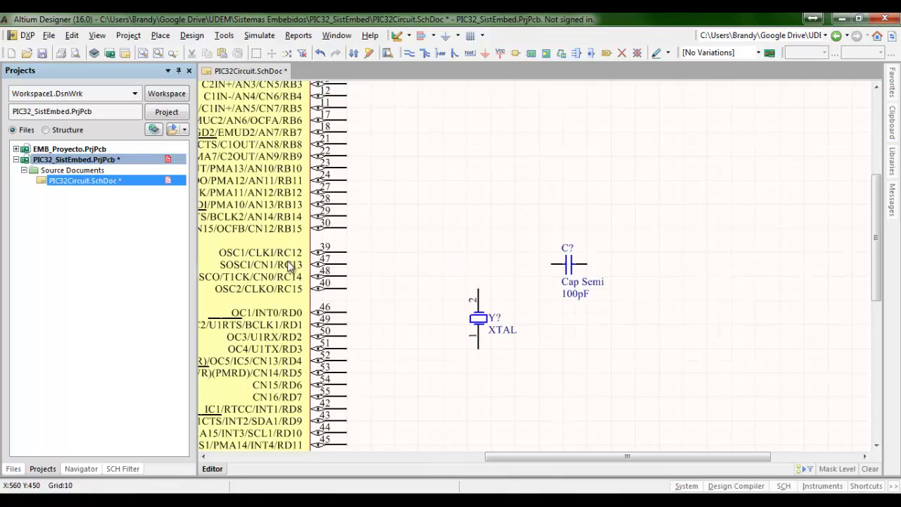
{"action": "left_click_drag", "start_coordinate": [468, 325], "coordinate": [469, 290]}
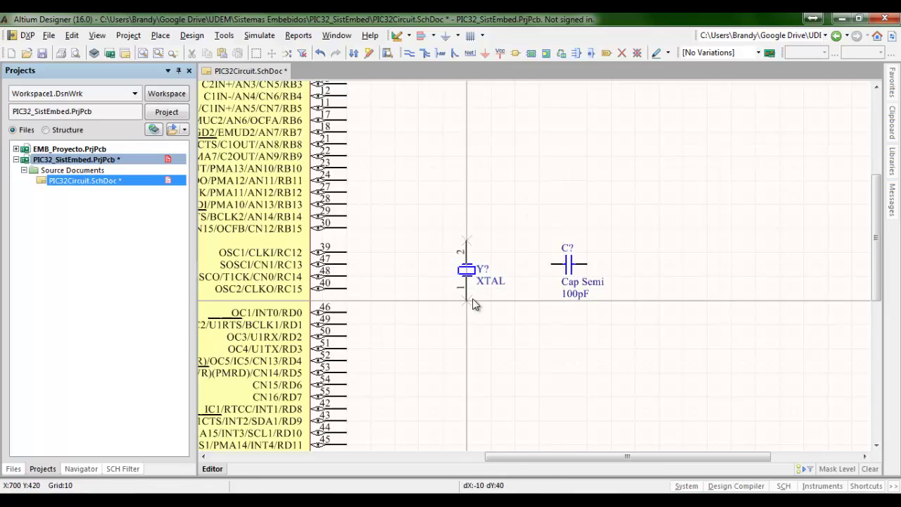
{"action": "key", "text": "p"}
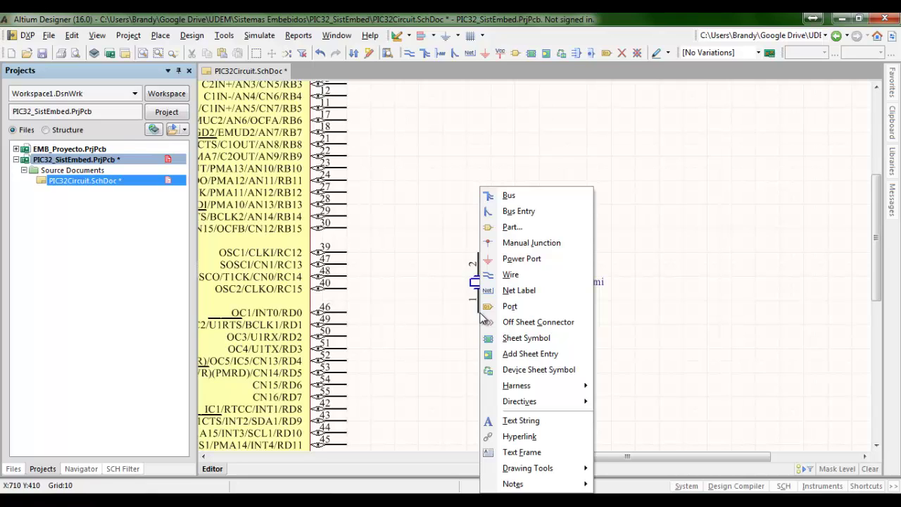
{"action": "key", "text": "w"}
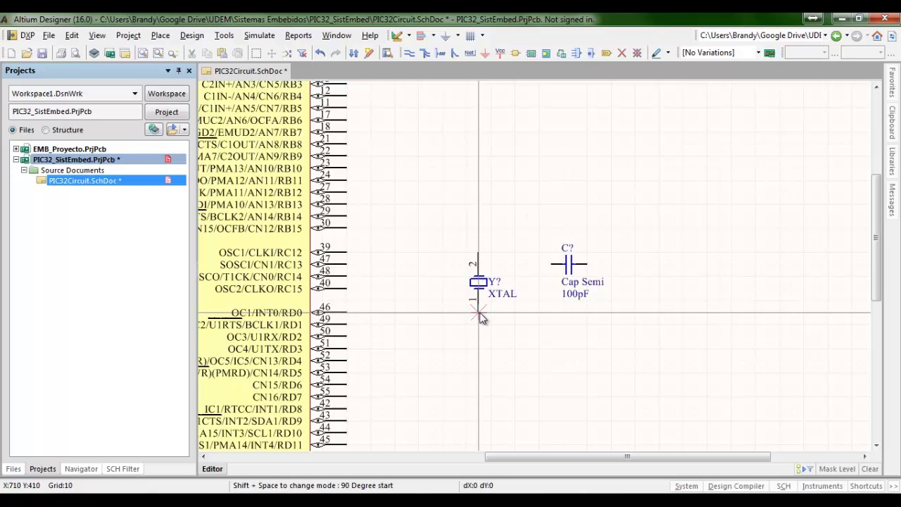
{"action": "left_click", "coordinate": [349, 253]}
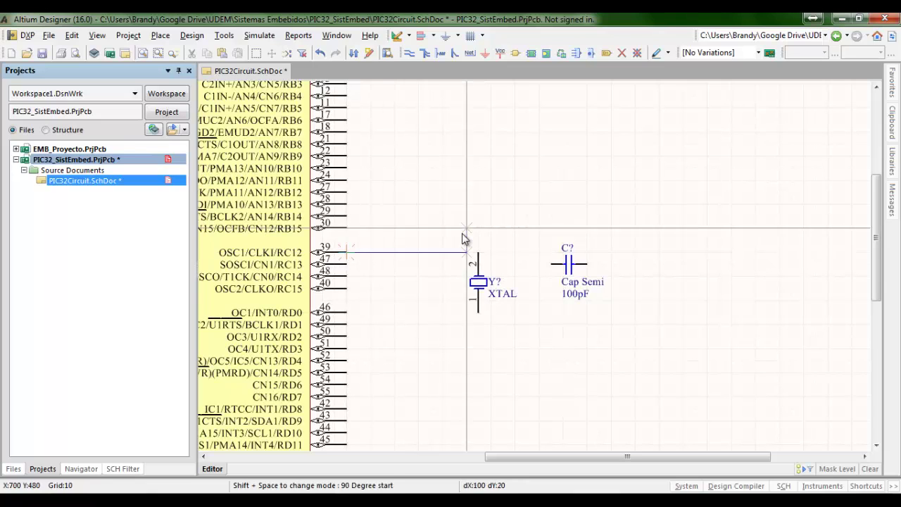
{"action": "key", "text": "Escape"}
{"action": "key", "text": "Escape"}
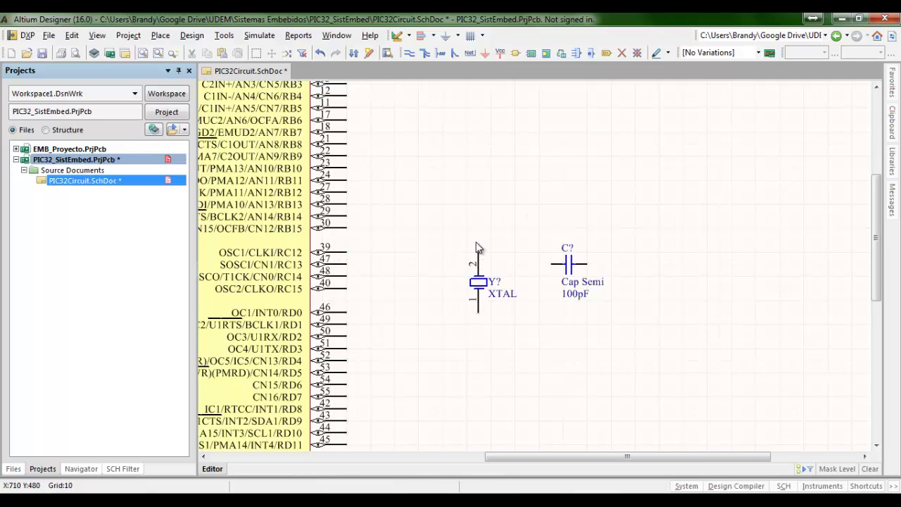
Step: Wire the OSC1 pin (39) to the crystal's pin 2 and the OSC2 pin (40) to the crystal's pin 1
{"action": "key", "text": "ctrl+w"}
{"action": "left_click", "coordinate": [478, 251]}
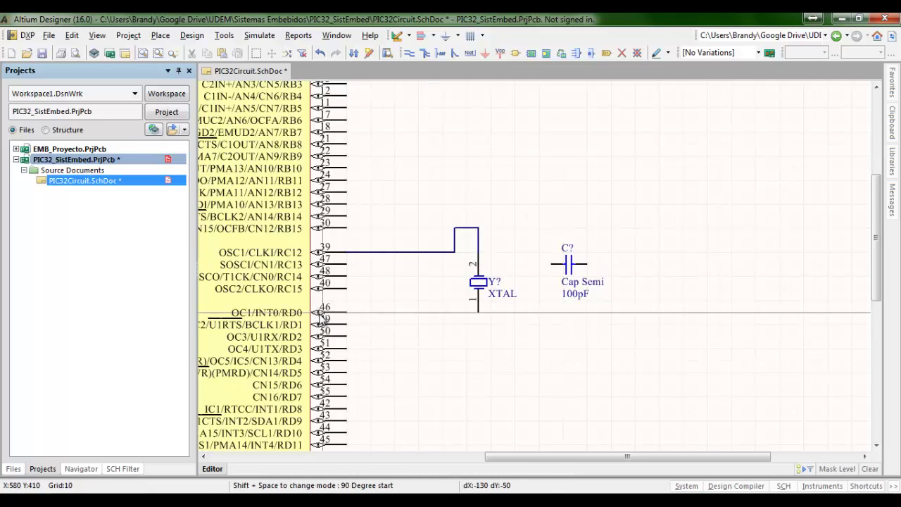
{"action": "left_click", "coordinate": [347, 288]}
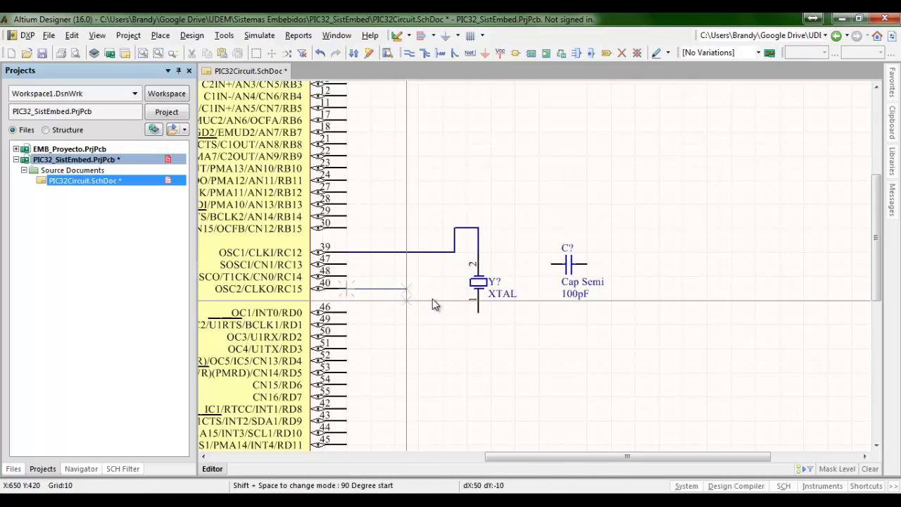
{"action": "key", "text": "Escape"}
{"action": "key", "text": "Escape"}
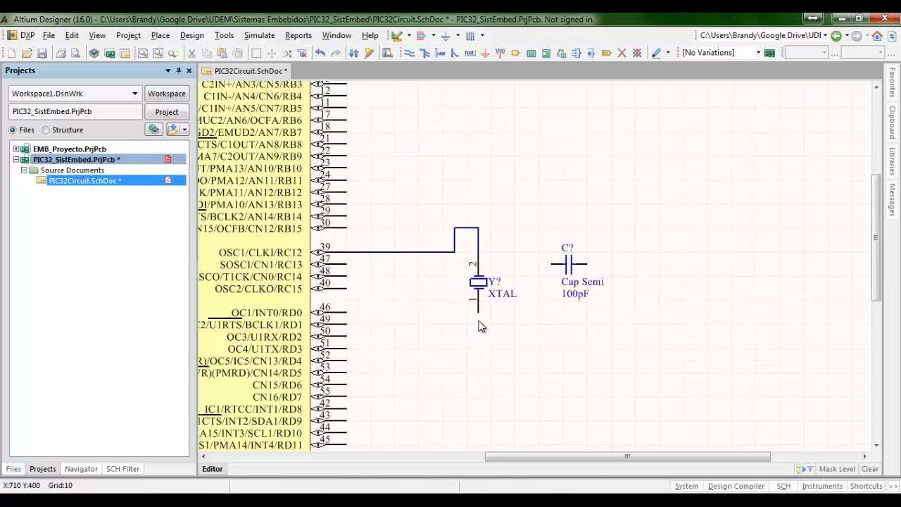
{"action": "left_click", "coordinate": [478, 323]}
{"action": "left_click", "coordinate": [478, 315]}
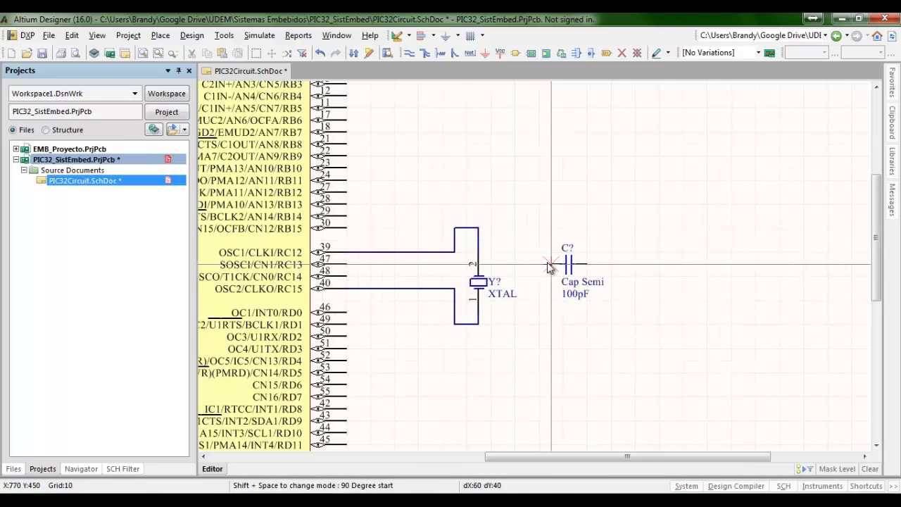
{"action": "key", "text": "End"}
{"action": "key", "text": "Escape"}
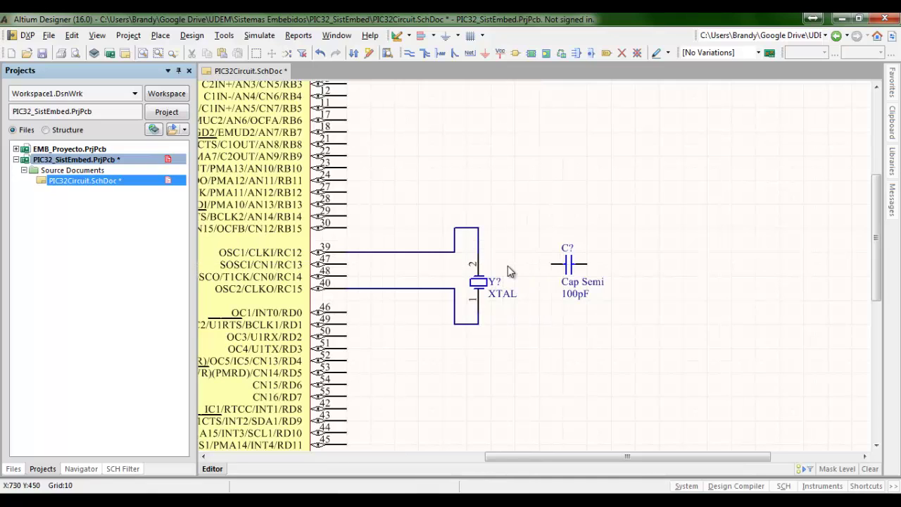
Step: Shift the XTAL crystal slightly right and up with its wires so it sits centred between the OSC1 and OSC2 lines
{"action": "left_click", "coordinate": [482, 283]}
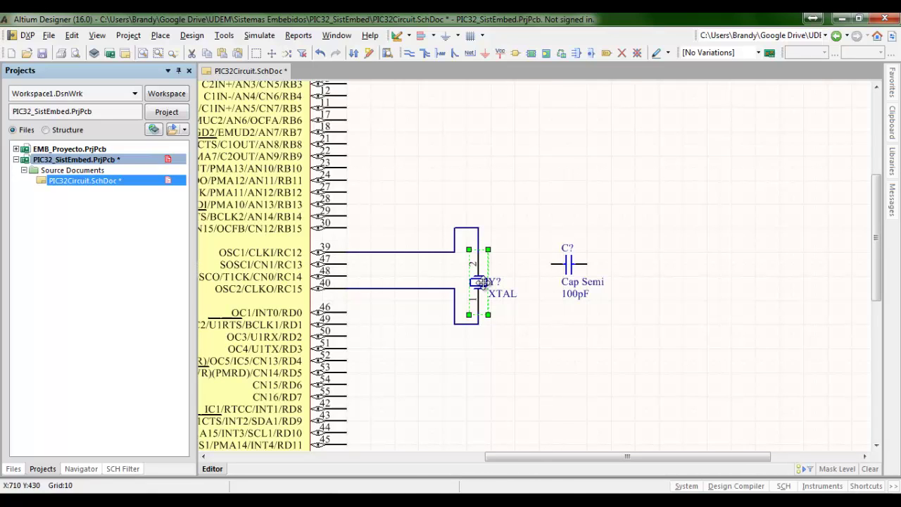
{"action": "left_click_drag", "start_coordinate": [483, 284], "coordinate": [474, 313]}
{"action": "left_click", "coordinate": [467, 324]}
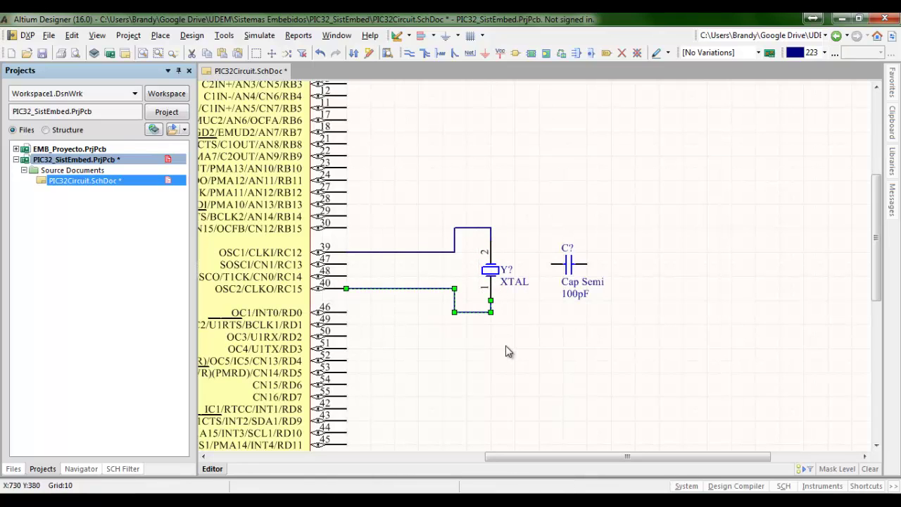
{"action": "left_click", "coordinate": [519, 310]}
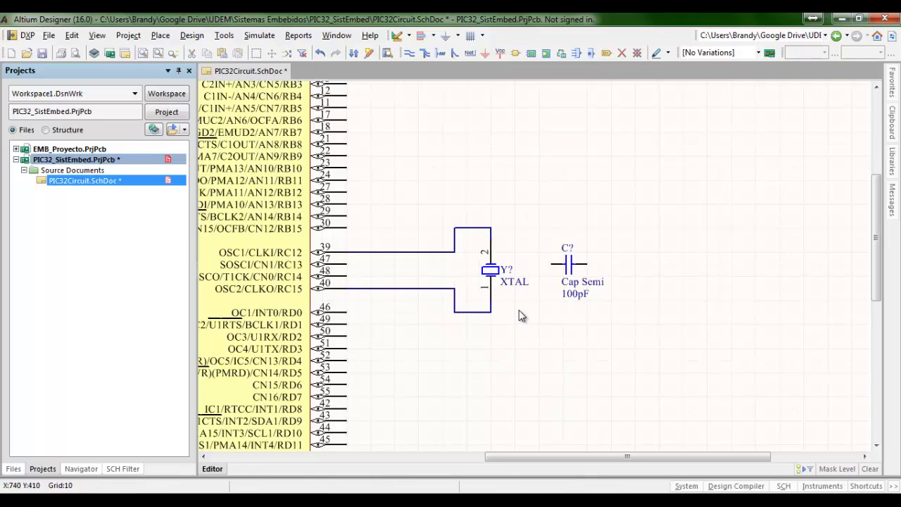
{"action": "double_click", "coordinate": [491, 270]}
{"action": "left_click", "coordinate": [736, 470]}
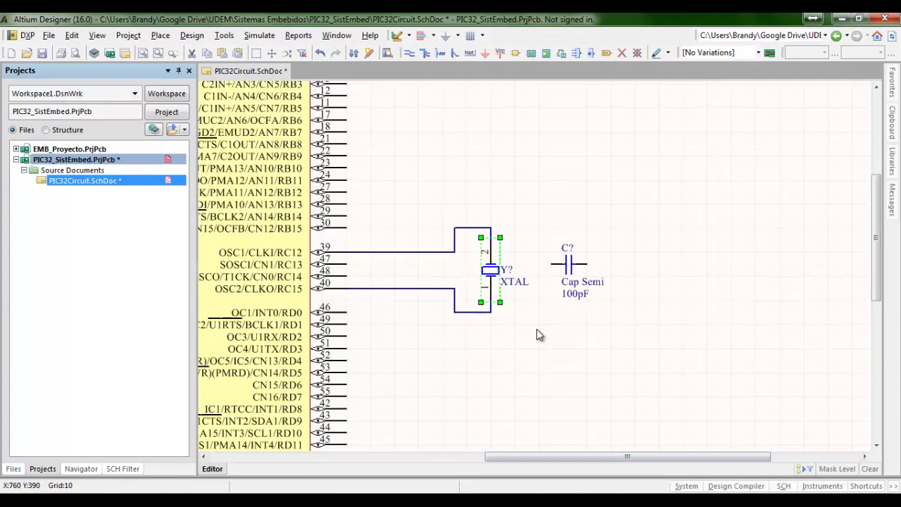
{"action": "left_click_drag", "start_coordinate": [490, 274], "coordinate": [490, 298]}
{"action": "left_click", "coordinate": [542, 209]}
Step: Move the Cap Semi capacitor level with the crystal's upper wire and wire its near lead to that node
{"action": "left_click_drag", "start_coordinate": [572, 264], "coordinate": [551, 237]}
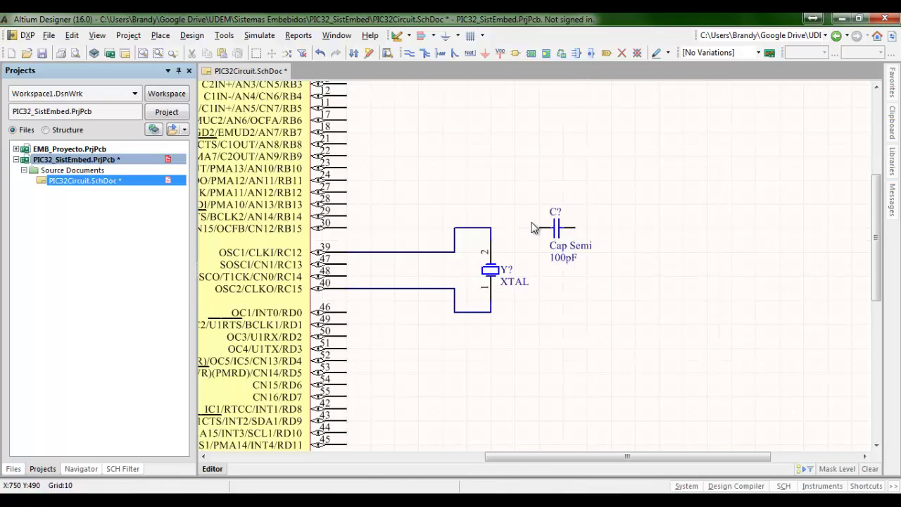
{"action": "right_click", "coordinate": [532, 227]}
{"action": "key", "text": "w"}
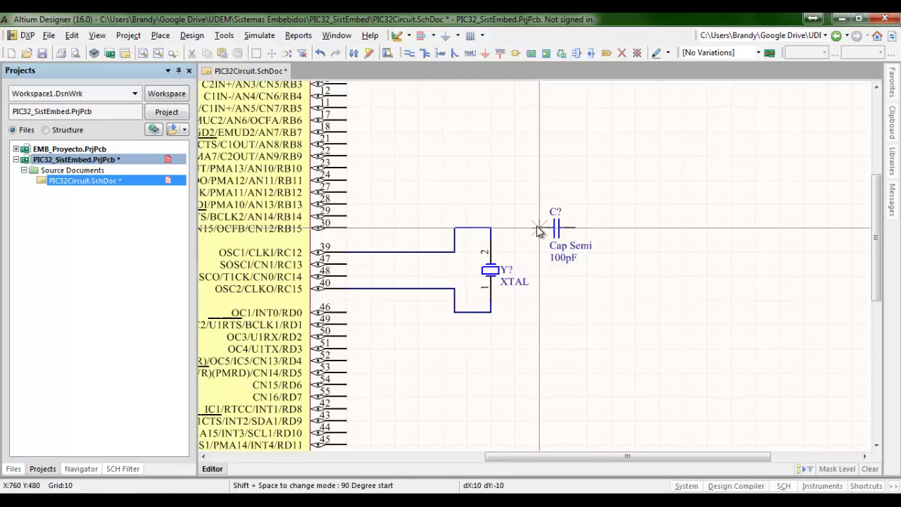
{"action": "left_click", "coordinate": [491, 227]}
{"action": "left_click", "coordinate": [563, 230]}
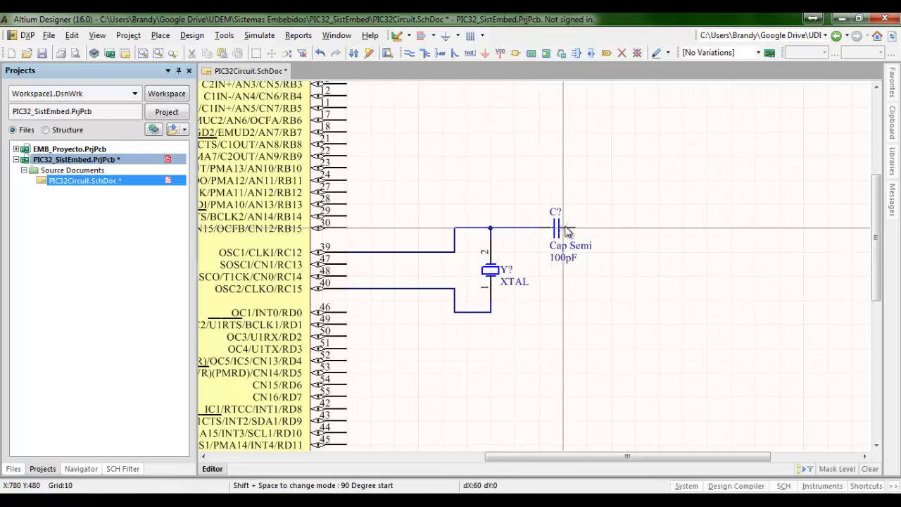
{"action": "right_click", "coordinate": [567, 231]}
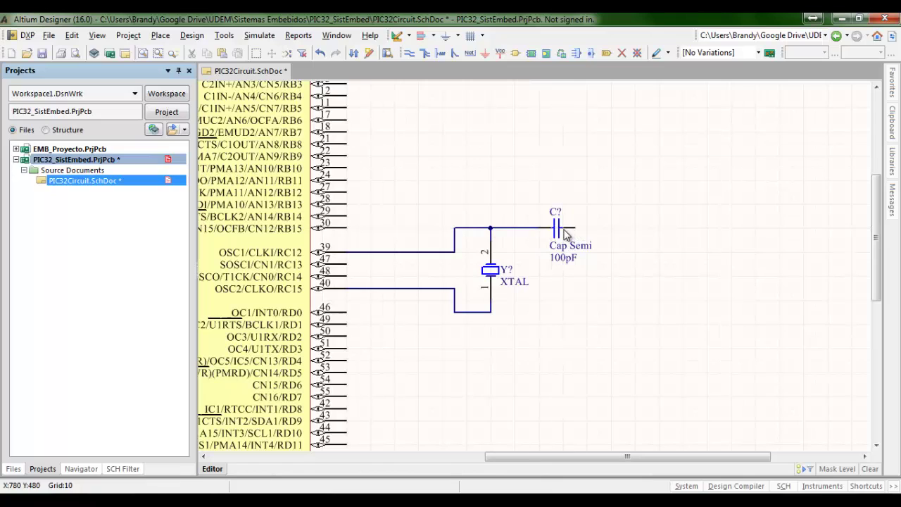
Step: Shift the capacitor slightly right and place a copy directly below it, level with the crystal's lower wire
{"action": "left_click_drag", "start_coordinate": [567, 243], "coordinate": [578, 301]}
{"action": "key", "text": "ctrl+z"}
{"action": "mouse_move", "coordinate": [547, 232]}
{"action": "left_mouse_down"}
{"action": "mouse_move", "coordinate": [539, 301]}
{"action": "mouse_move", "coordinate": [556, 304]}
{"action": "mouse_move", "coordinate": [563, 233]}
{"action": "mouse_move", "coordinate": [563, 257]}
{"action": "mouse_move", "coordinate": [551, 227]}
{"action": "left_mouse_up"}
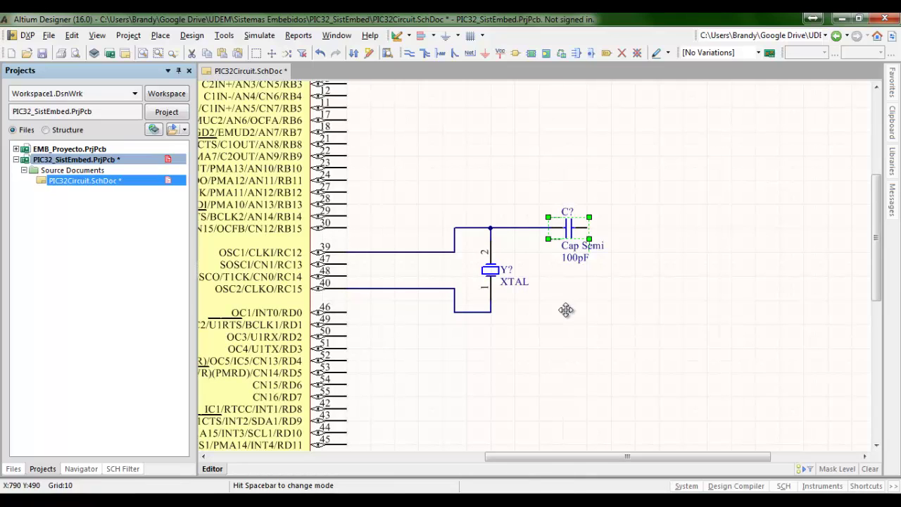
{"action": "left_click", "coordinate": [605, 303]}
{"action": "key", "text": "ctrl+v"}
{"action": "left_click", "coordinate": [554, 228]}
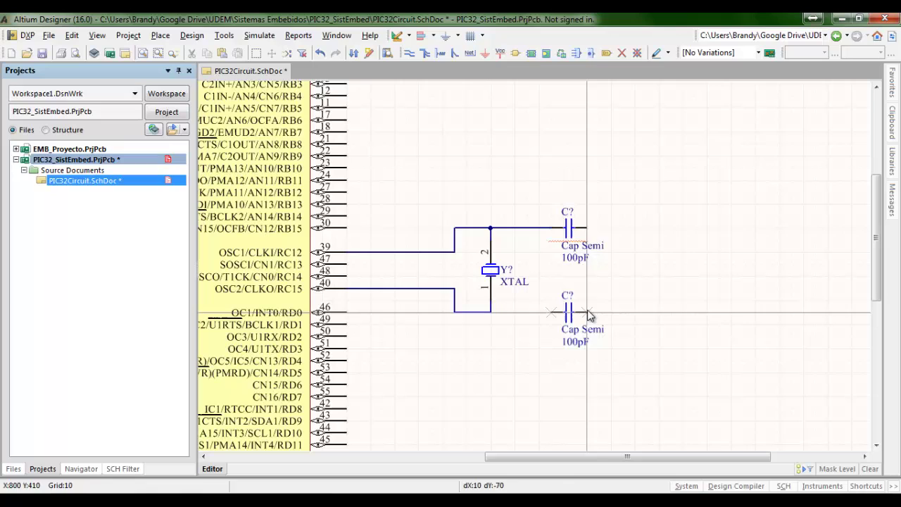
{"action": "left_click", "coordinate": [589, 314]}
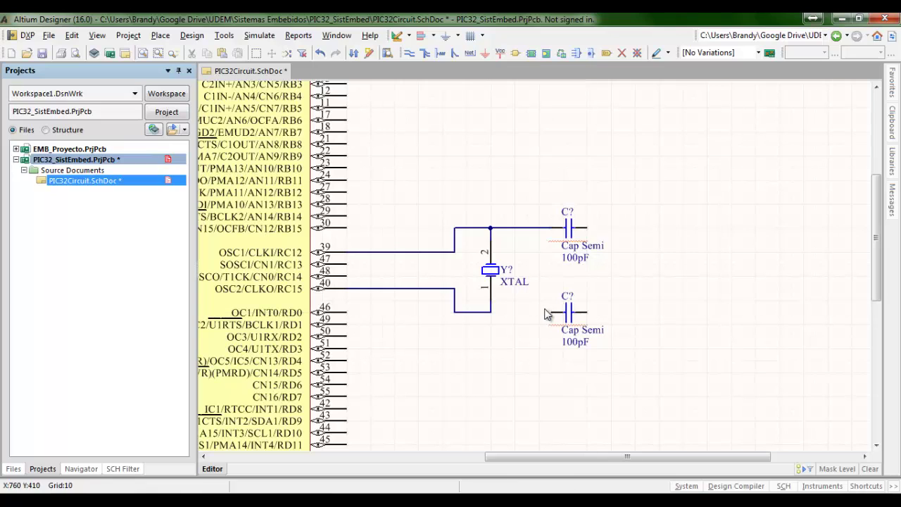
Step: Wire the lower capacitor's near lead to the node at the crystal's pin 1
{"action": "key", "text": "p"}
{"action": "key", "text": "w"}
{"action": "left_click", "coordinate": [490, 311]}
{"action": "left_click", "coordinate": [554, 312]}
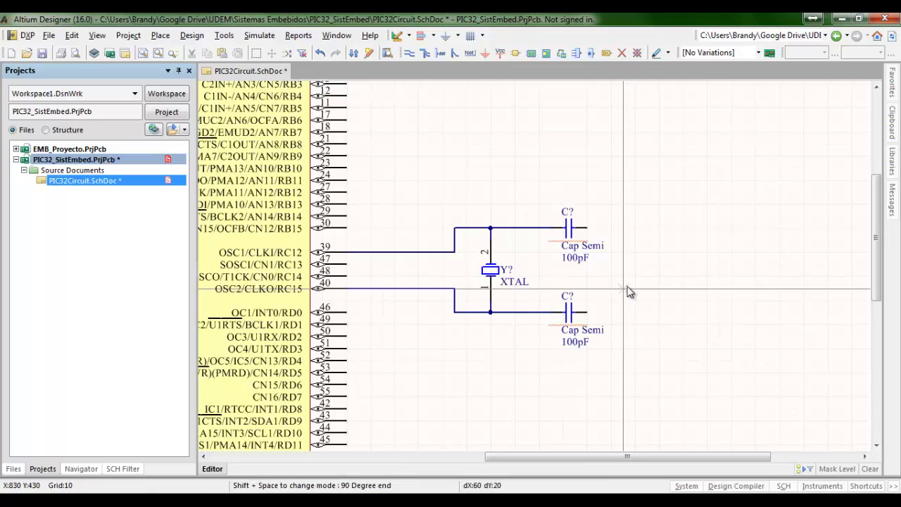
Step: Join the free leads of the two capacitors with a wire looping around their right side
{"action": "left_click", "coordinate": [586, 227]}
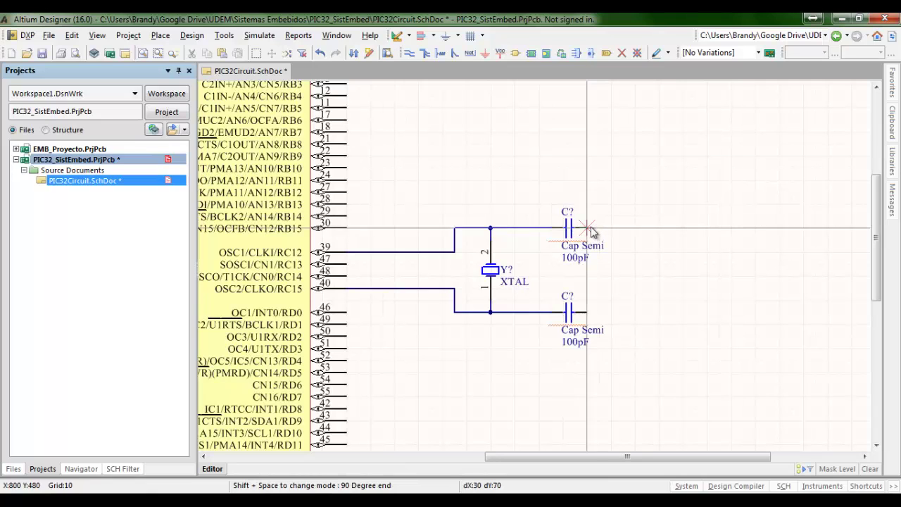
{"action": "left_click", "coordinate": [634, 312]}
{"action": "left_click", "coordinate": [591, 311]}
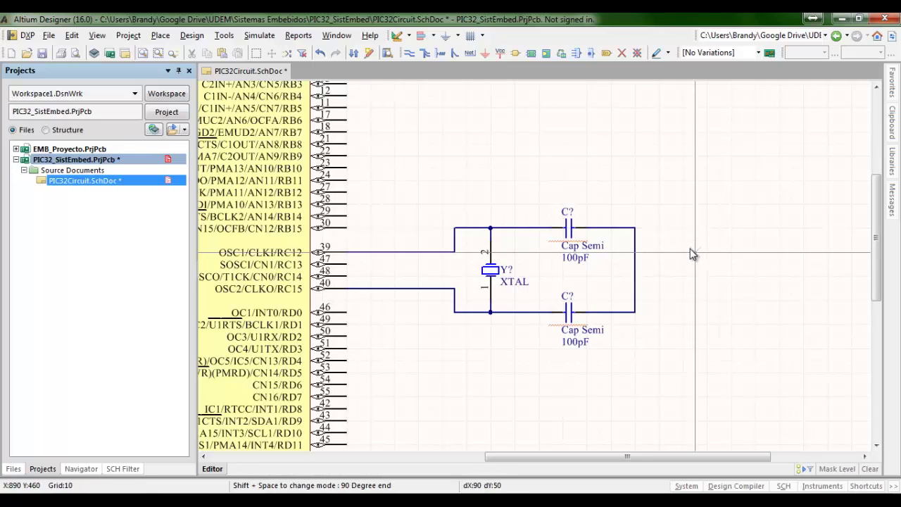
{"action": "key", "text": "Escape"}
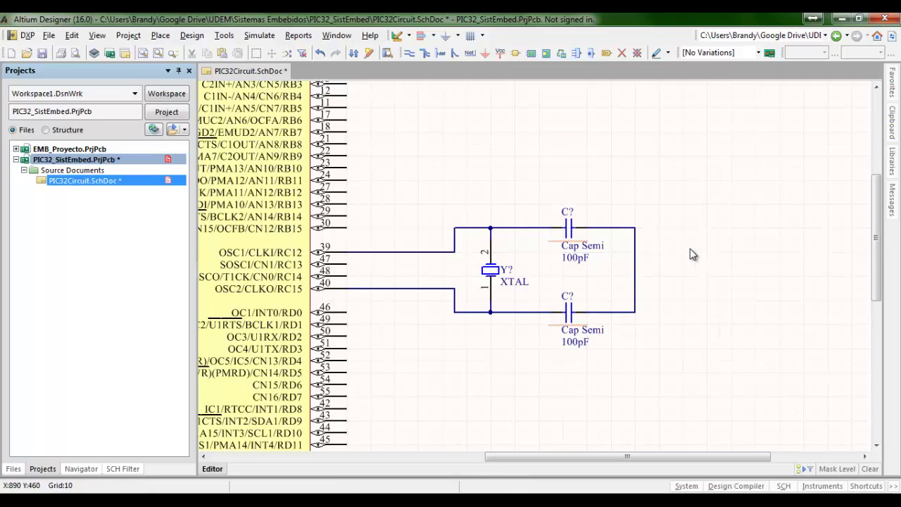
Step: Place a GND power port beside the capacitors and wire it to the middle of their common vertical wire
{"action": "left_click", "coordinate": [485, 53]}
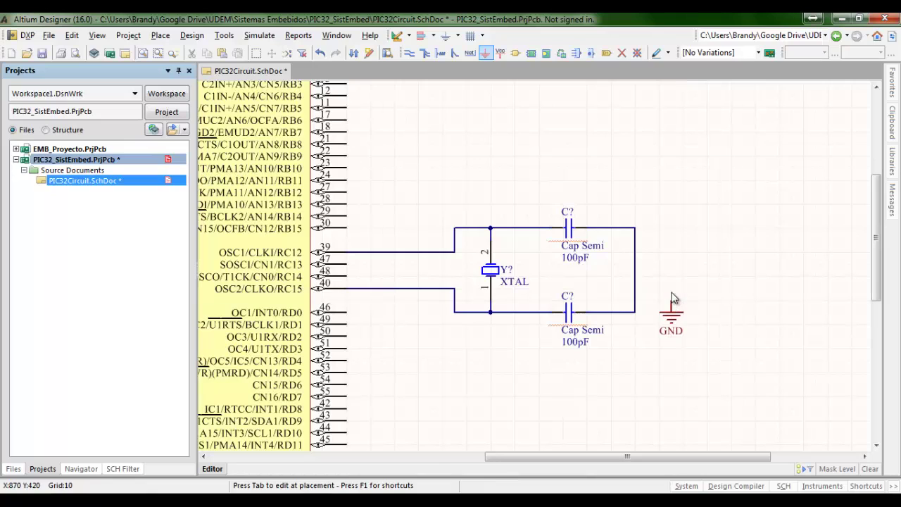
{"action": "left_click", "coordinate": [671, 296]}
{"action": "key", "text": "Escape"}
{"action": "key", "text": "p"}
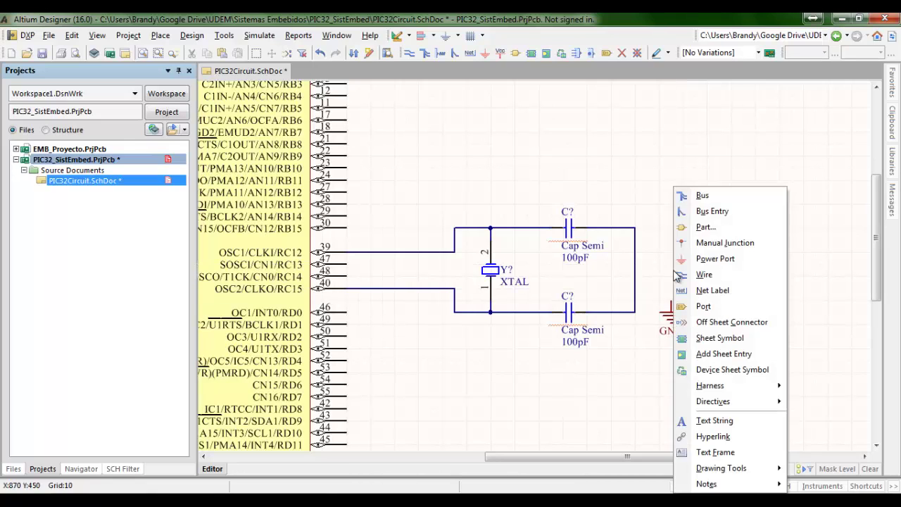
{"action": "key", "text": "w"}
{"action": "left_click", "coordinate": [672, 301]}
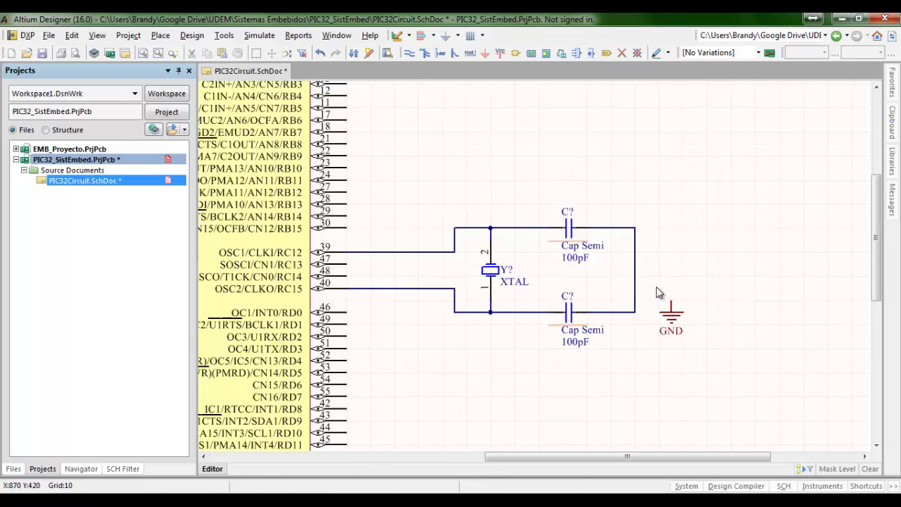
{"action": "left_click", "coordinate": [635, 276]}
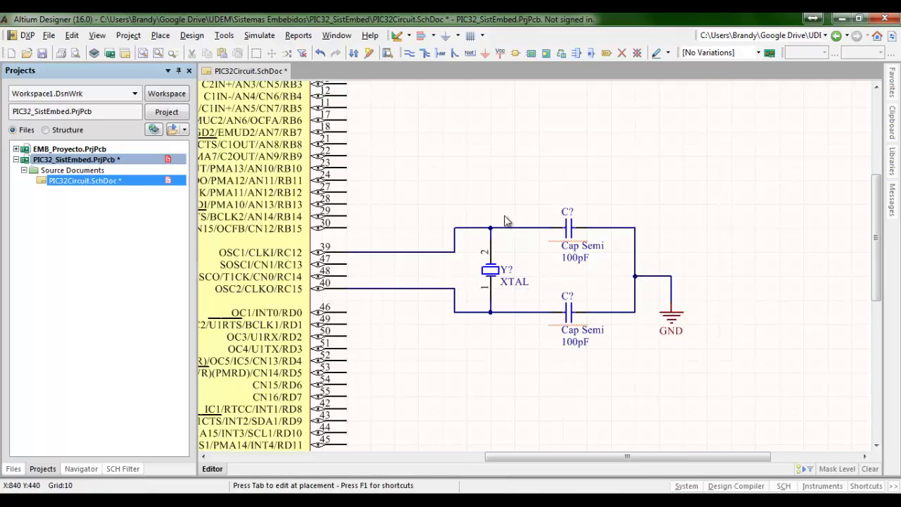
Step: Place a GND power port to the left of and just below the microcontroller's VSS and AVSS pins
{"action": "scroll", "coordinate": [398, 194], "scroll_direction": "down", "scroll_amount": 2}
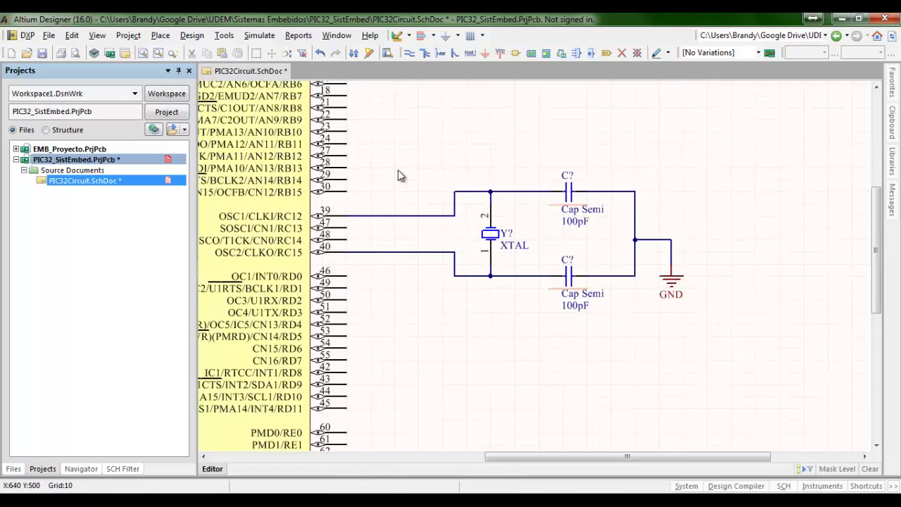
{"action": "right_click_drag", "start_coordinate": [397, 166], "coordinate": [798, 138]}
{"action": "right_click_drag", "start_coordinate": [285, 210], "coordinate": [366, 295]}
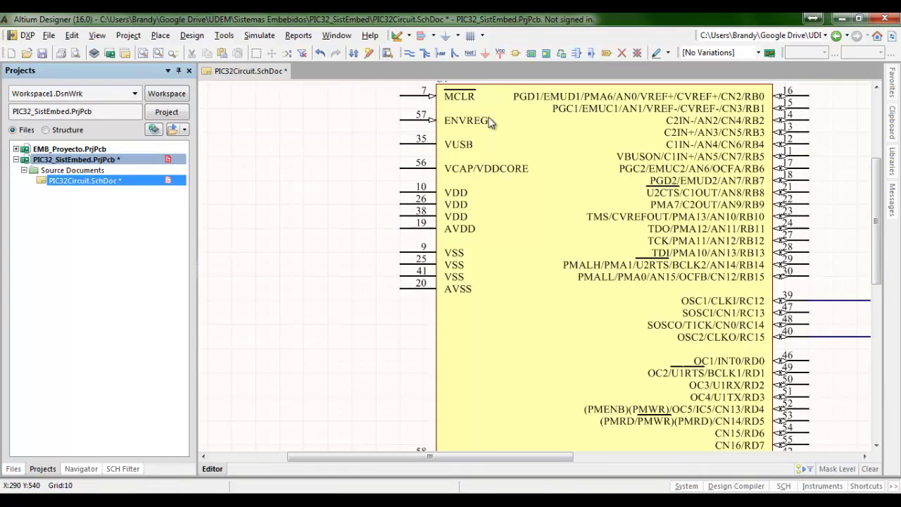
{"action": "left_click", "coordinate": [491, 55]}
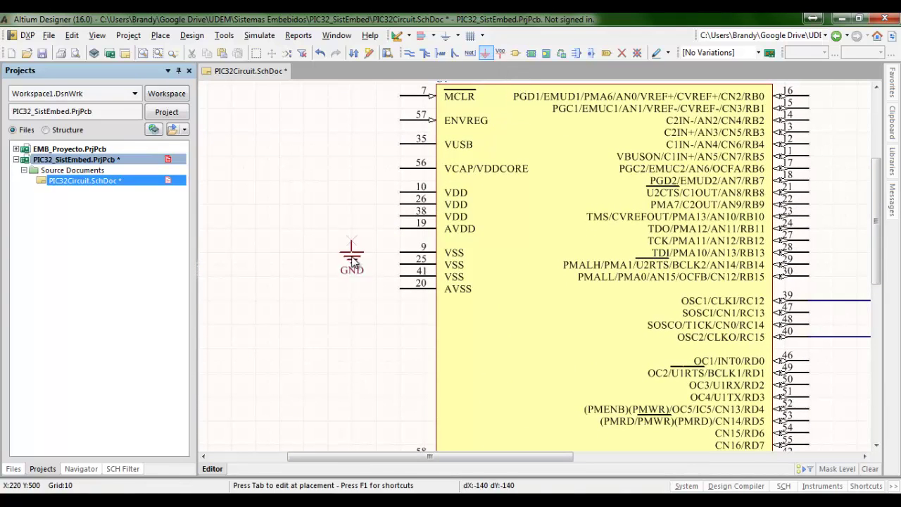
{"action": "left_click", "coordinate": [367, 292]}
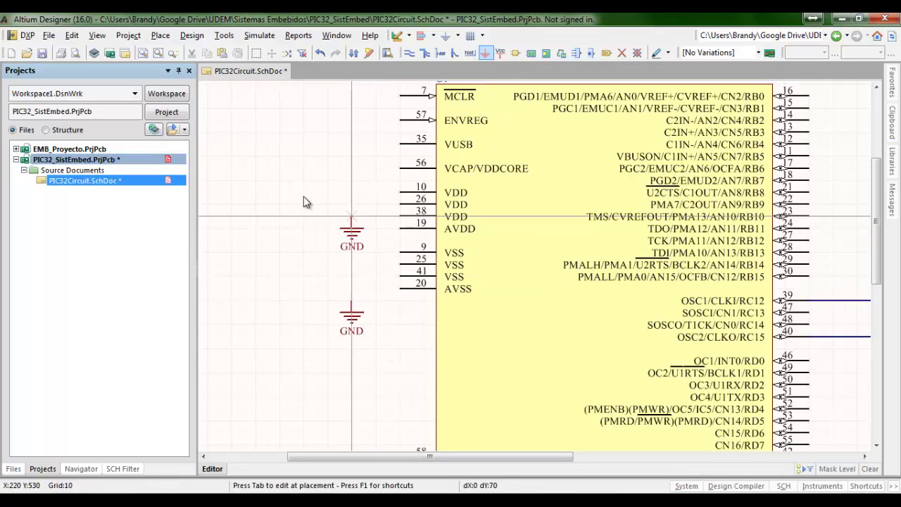
{"action": "key", "text": "Escape"}
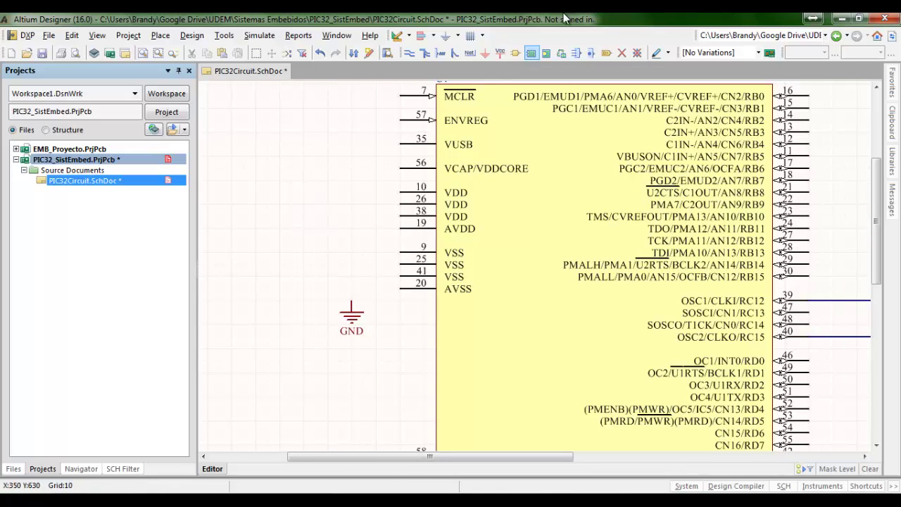
Step: Place a VCC power port directly above the new GND symbol, to the left of the VCAP/VDDCORE pin
{"action": "left_click", "coordinate": [499, 53]}
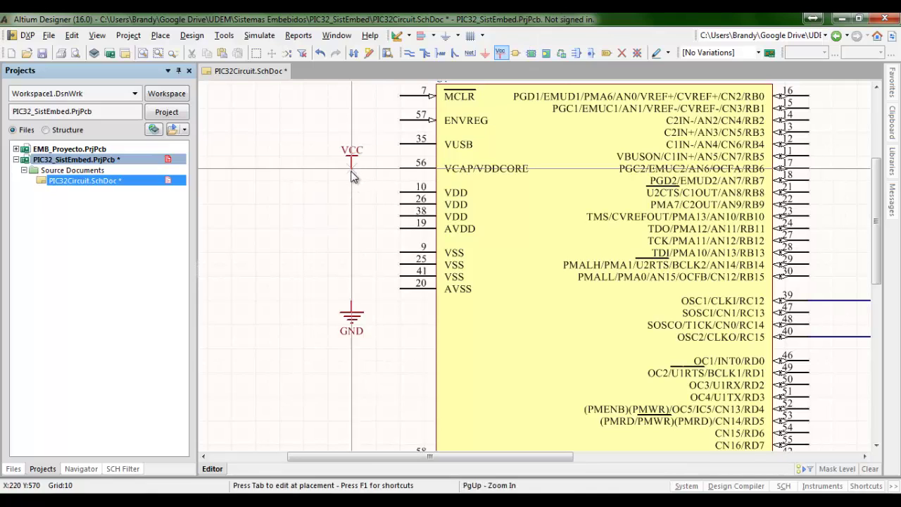
{"action": "left_click", "coordinate": [351, 168]}
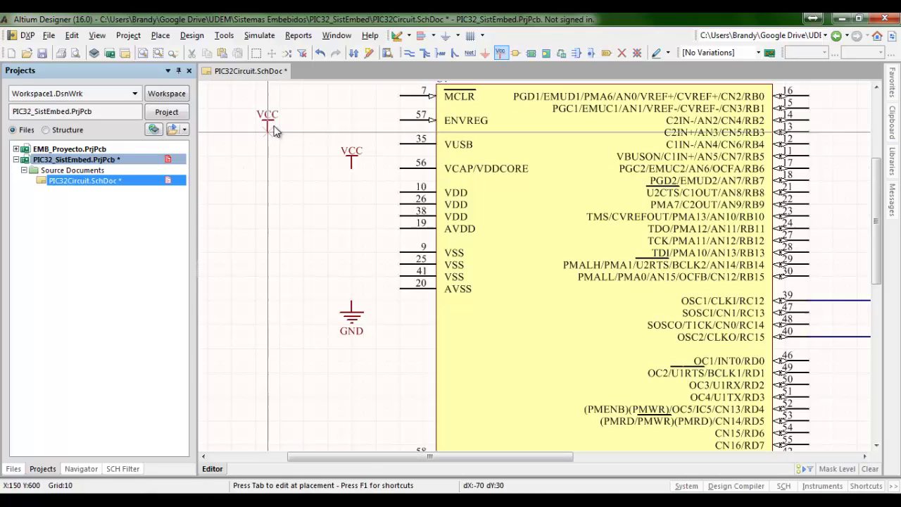
{"action": "key", "text": "Escape"}
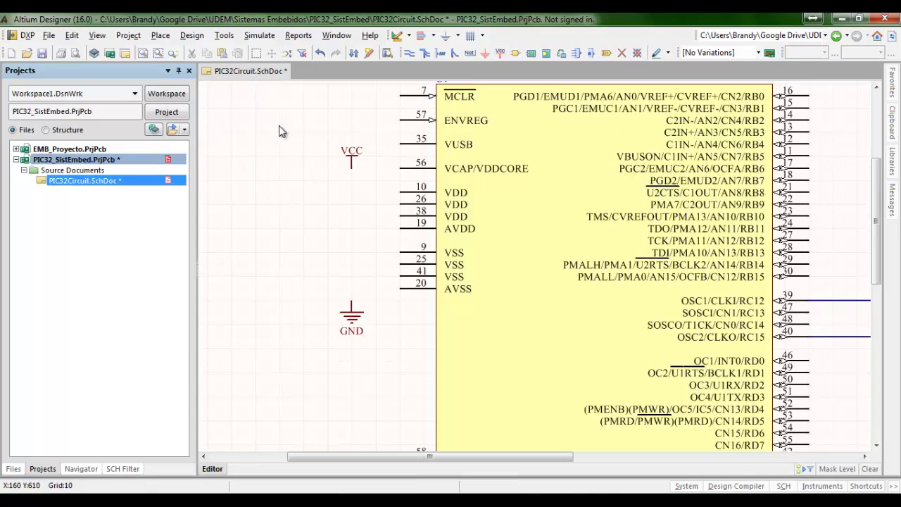
Step: Relocate the VCC and GND ports together farther left of the microcontroller's power pins by cutting and pasting them
{"action": "left_click_drag", "start_coordinate": [279, 125], "coordinate": [383, 352]}
{"action": "key", "text": "Delete"}
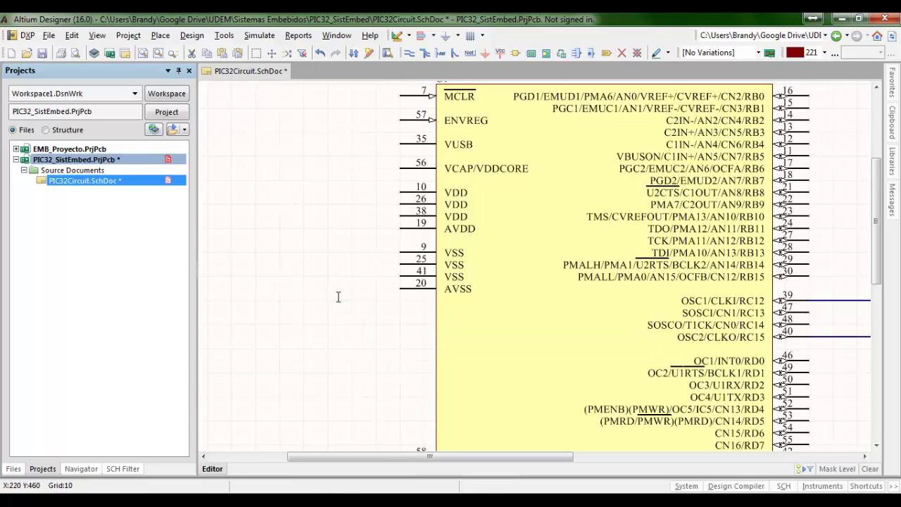
{"action": "key", "text": "ctrl+v"}
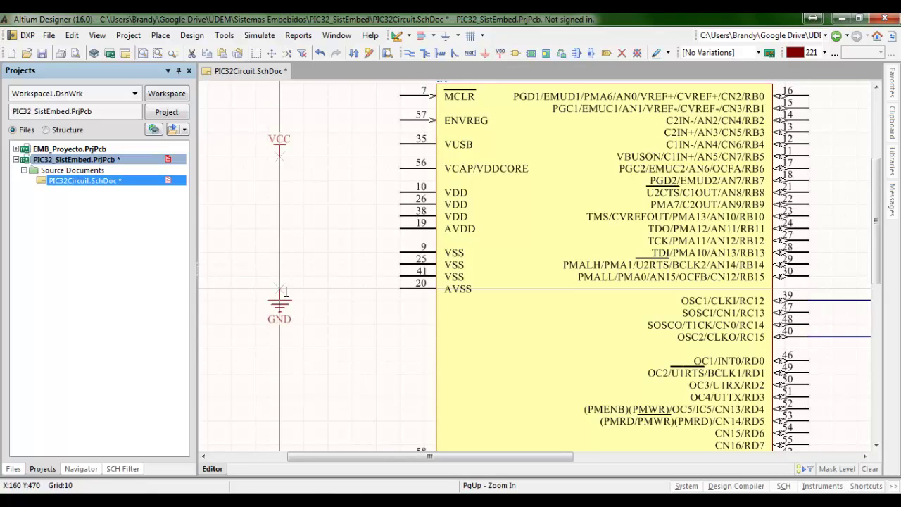
{"action": "left_click", "coordinate": [285, 291]}
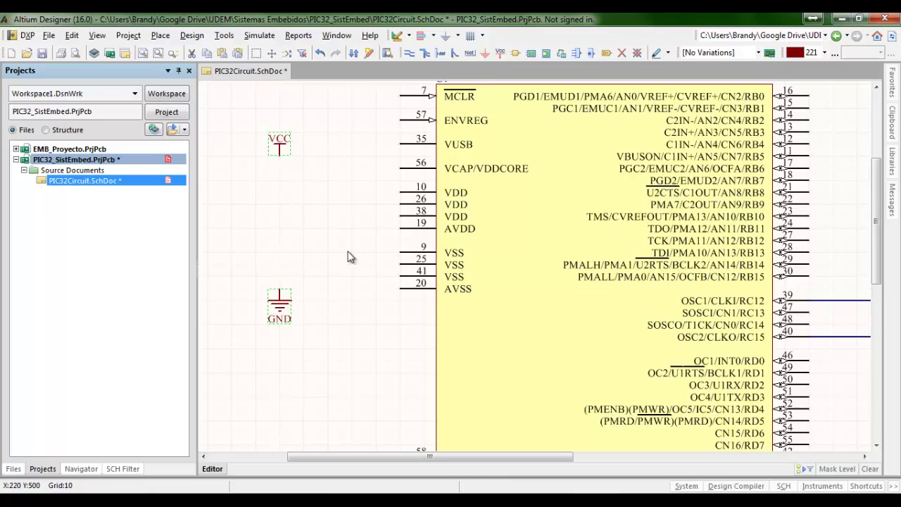
Step: Wire the microcontroller's three VDD pins (10, 26 and 38) together with a common vertical wire beside them
{"action": "right_click", "coordinate": [313, 162]}
{"action": "left_click", "coordinate": [313, 164]}
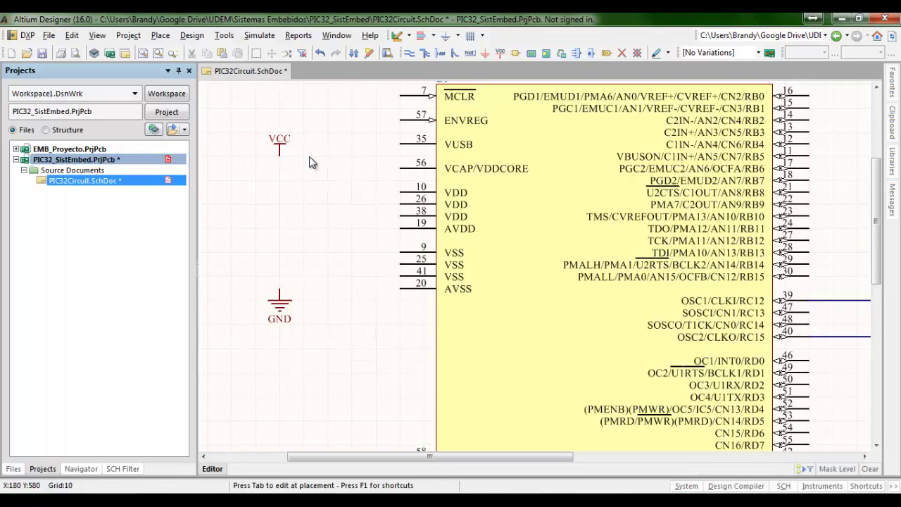
{"action": "left_click", "coordinate": [378, 210]}
{"action": "left_click", "coordinate": [397, 204]}
{"action": "right_click", "coordinate": [397, 204]}
{"action": "left_click", "coordinate": [375, 204]}
{"action": "left_click", "coordinate": [375, 192]}
{"action": "left_click", "coordinate": [397, 192]}
{"action": "right_click", "coordinate": [397, 191]}
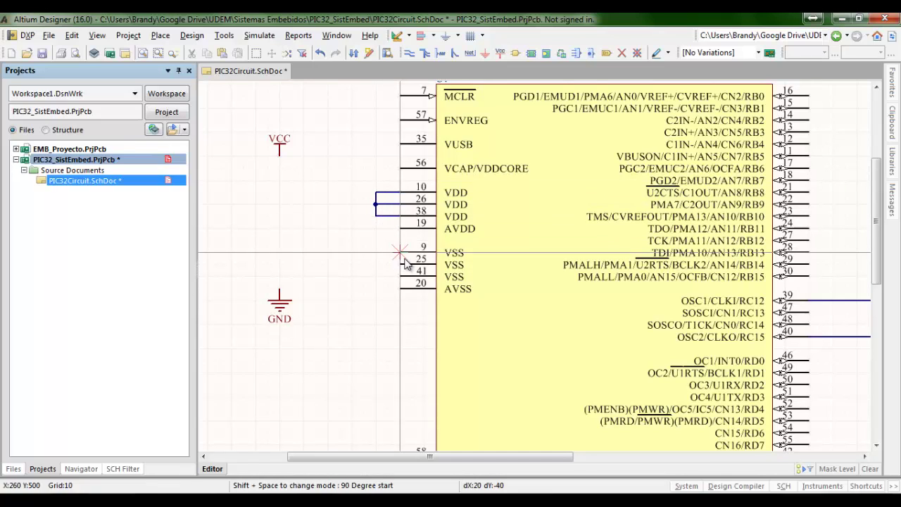
Step: Wire the three VSS pins (9, 25 and 41) together and connect their common wire to the GND port
{"action": "left_click", "coordinate": [400, 253]}
{"action": "left_click", "coordinate": [377, 263]}
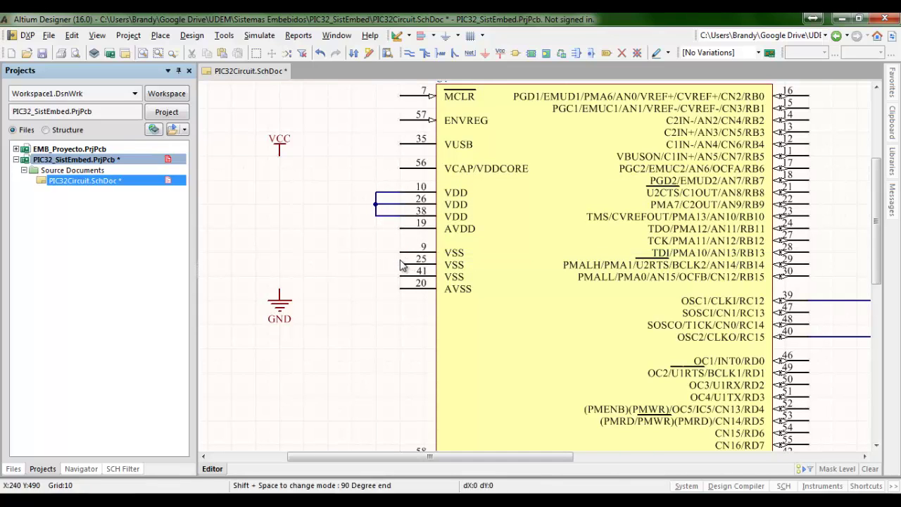
{"action": "left_click", "coordinate": [401, 263]}
{"action": "left_click", "coordinate": [399, 276]}
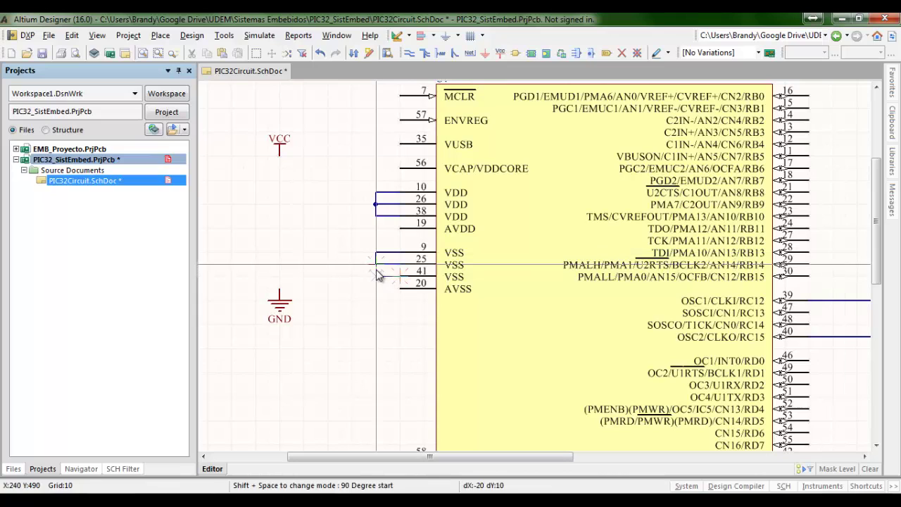
{"action": "left_click", "coordinate": [376, 265]}
{"action": "left_click", "coordinate": [373, 265]}
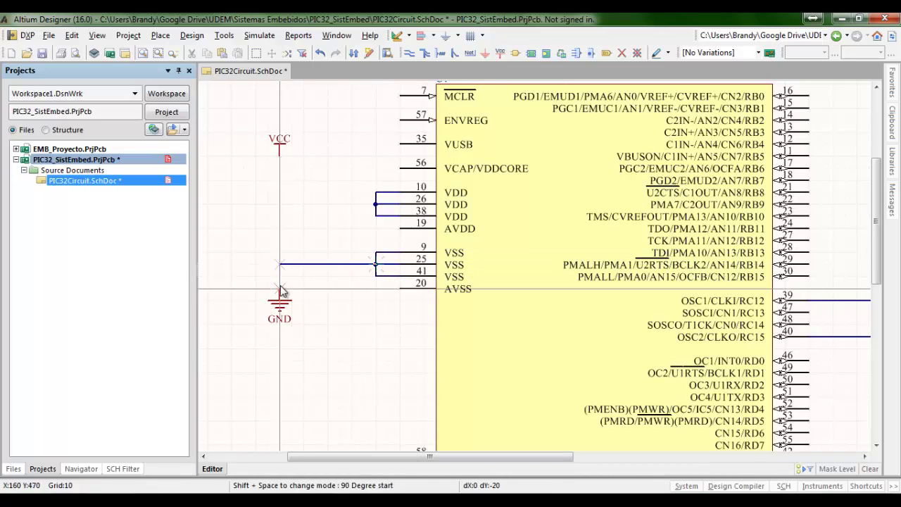
{"action": "left_click", "coordinate": [279, 289]}
Step: Wire the common node of the VDD pins to the VCC port
{"action": "left_click", "coordinate": [375, 204]}
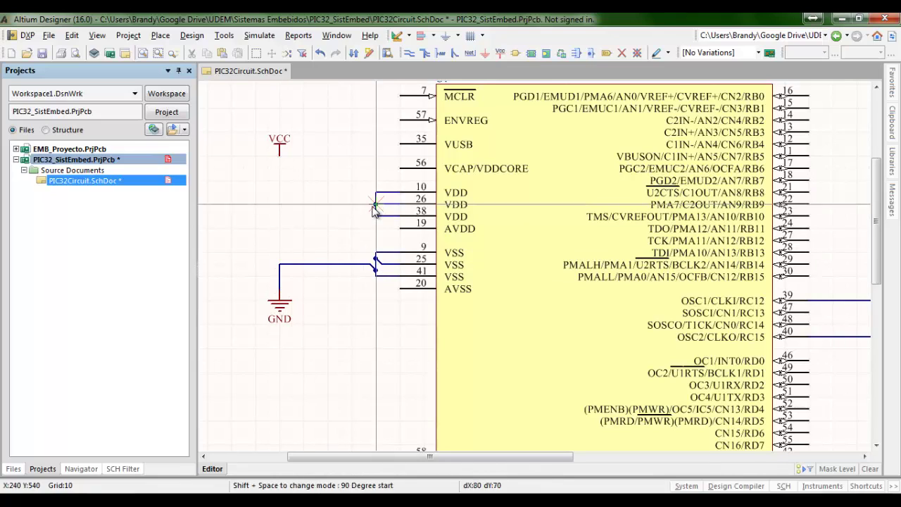
{"action": "left_click", "coordinate": [279, 204]}
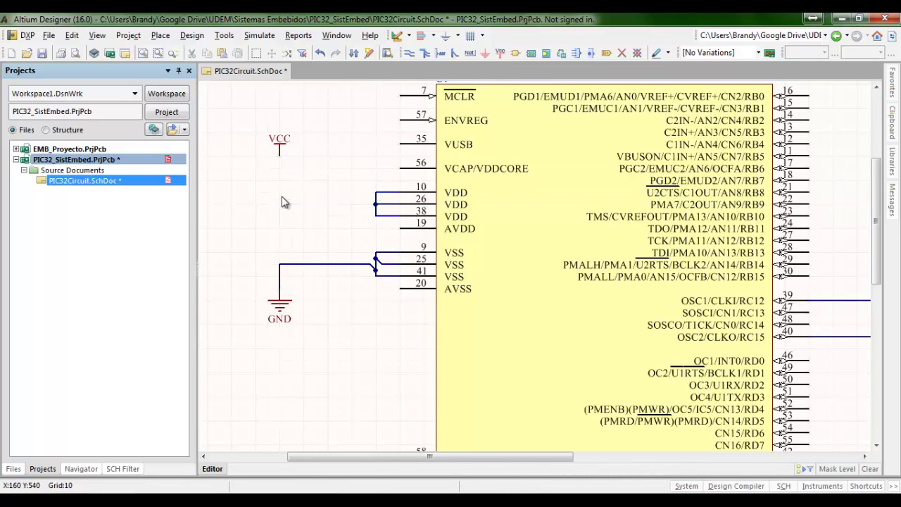
{"action": "left_click", "coordinate": [280, 160]}
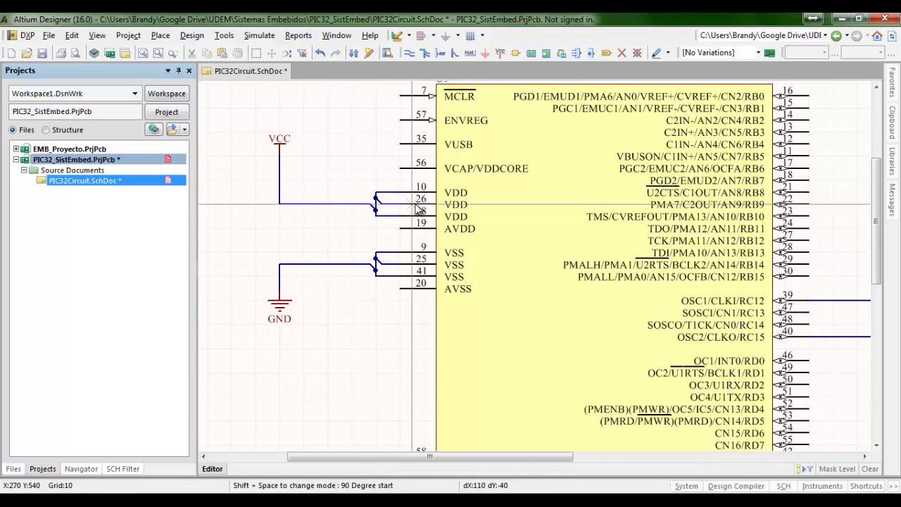
{"action": "key", "text": "End"}
{"action": "right_click", "coordinate": [534, 241]}
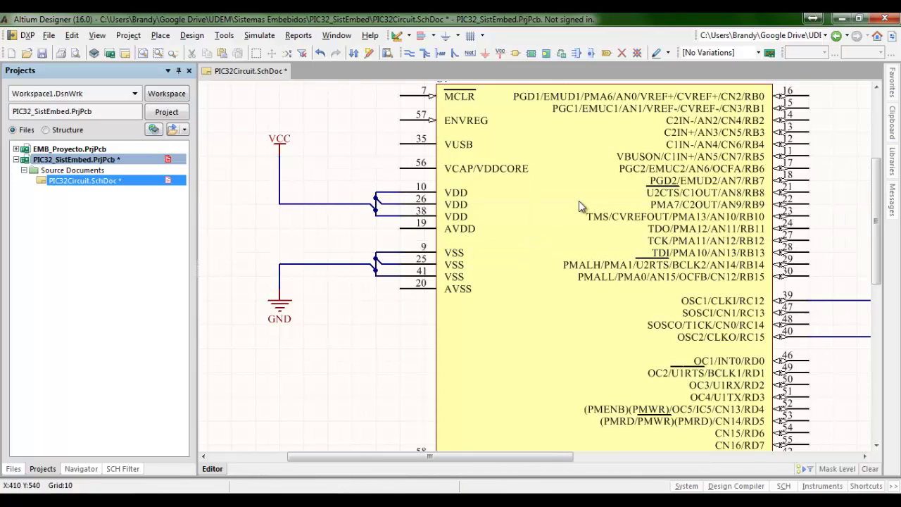
Step: Move the VCC port straight up until it sits above the level of the MCLR pin
{"action": "right_click_drag", "start_coordinate": [578, 205], "coordinate": [719, 308]}
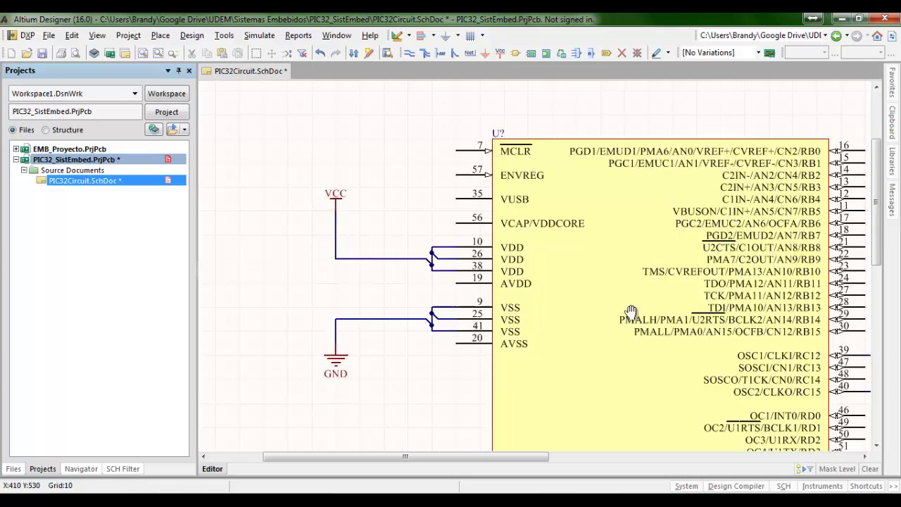
{"action": "right_click_drag", "start_coordinate": [631, 312], "coordinate": [615, 384]}
{"action": "left_click", "coordinate": [322, 263]}
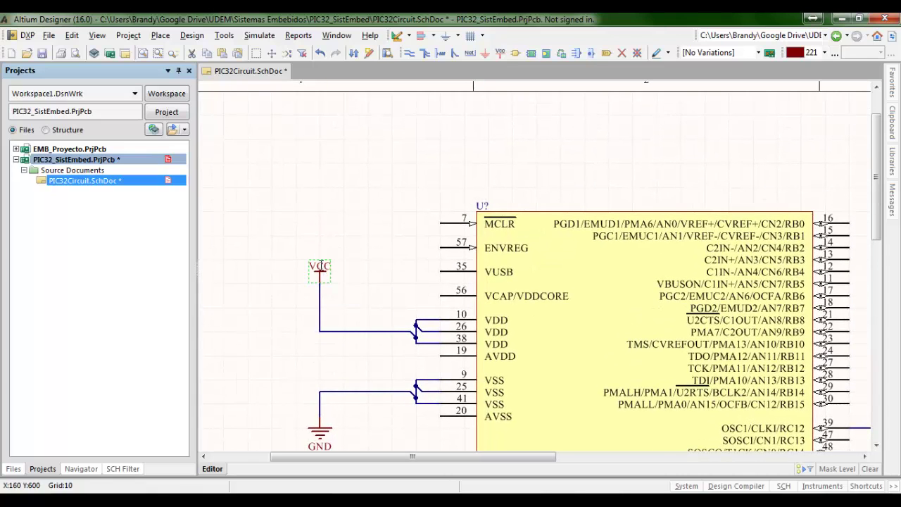
{"action": "left_click_drag", "start_coordinate": [324, 244], "coordinate": [320, 189]}
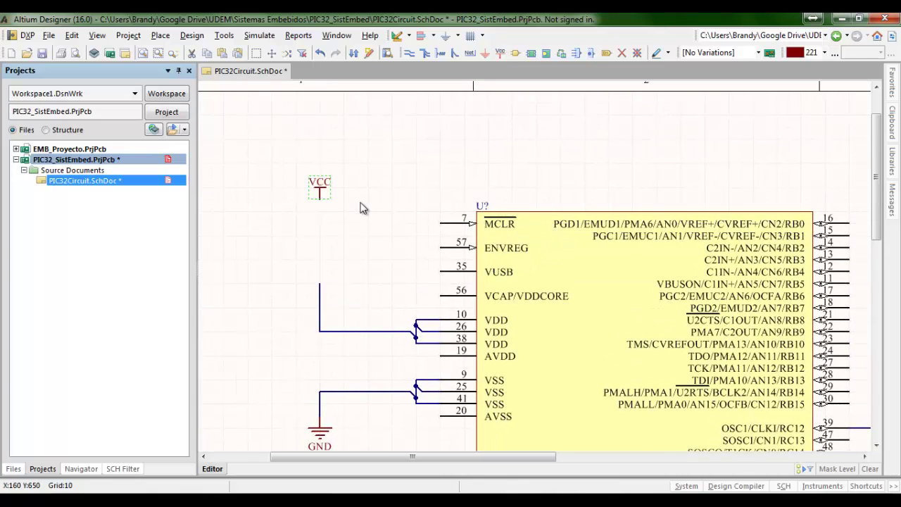
{"action": "left_click", "coordinate": [386, 225]}
Step: Wire the MCLR pin to the VCC port and extend the loose VDD supply wire up to that connection
{"action": "key", "text": "p"}
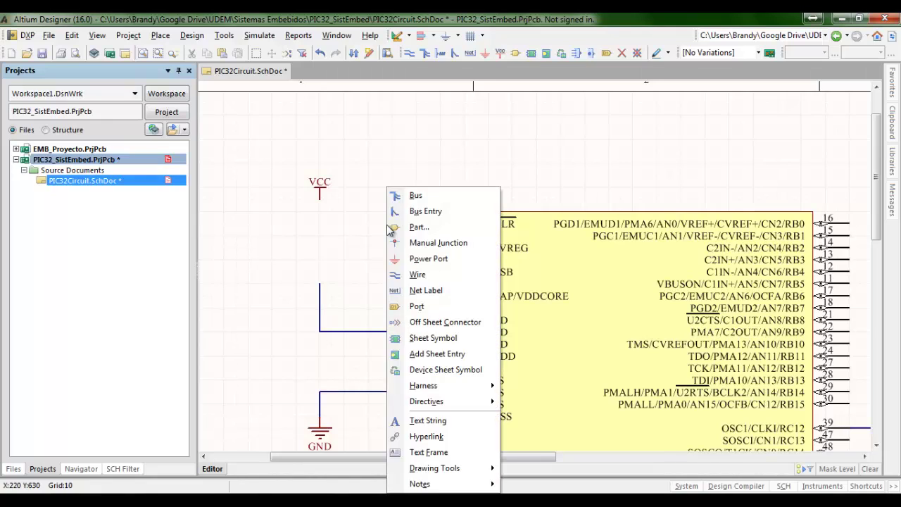
{"action": "key", "text": "w"}
{"action": "left_click", "coordinate": [440, 224]}
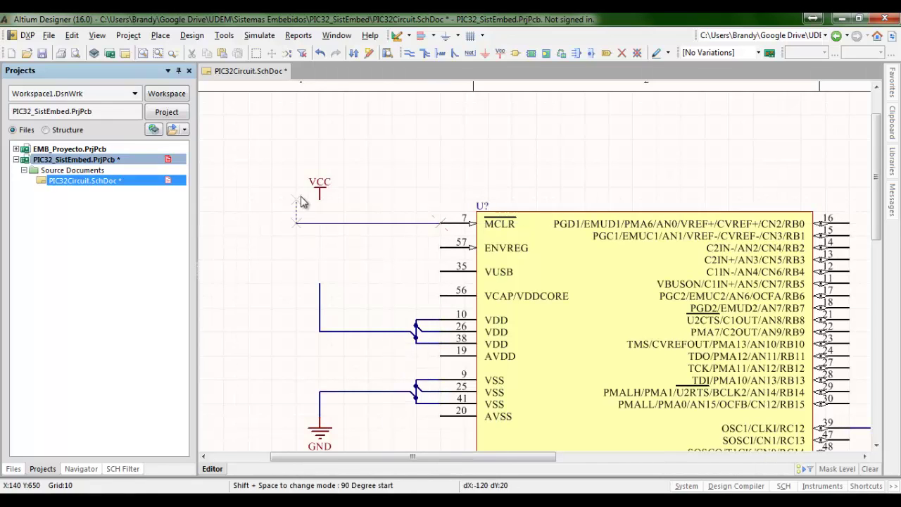
{"action": "left_click", "coordinate": [321, 202]}
{"action": "left_click", "coordinate": [319, 284]}
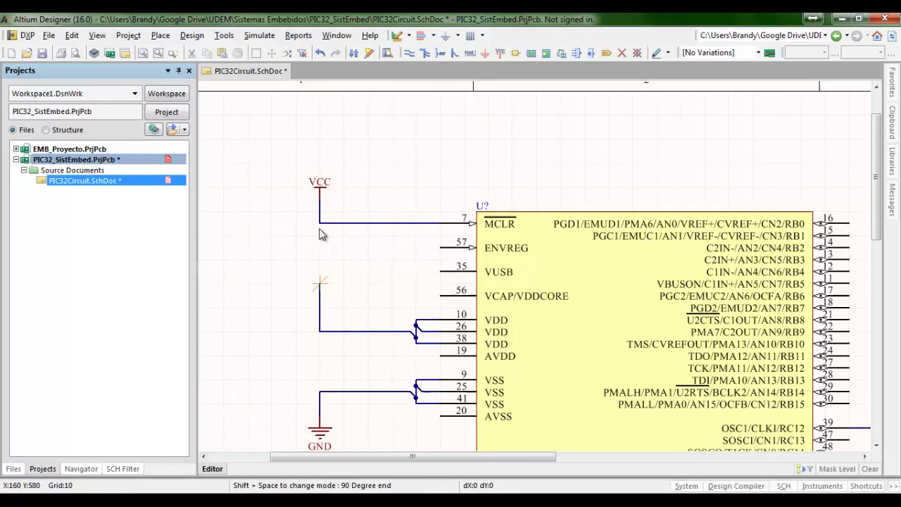
{"action": "left_click", "coordinate": [320, 225]}
{"action": "left_click", "coordinate": [319, 224]}
{"action": "key", "text": "Escape"}
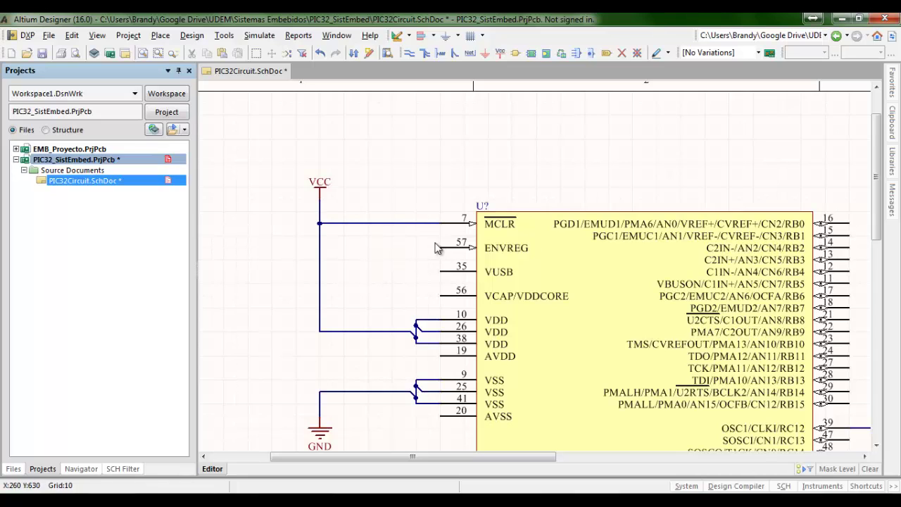
Step: Look over the microcontroller's pins and the crystal oscillator circuit to check the wiring of the schematic
{"action": "right_click_drag", "start_coordinate": [436, 247], "coordinate": [253, 105]}
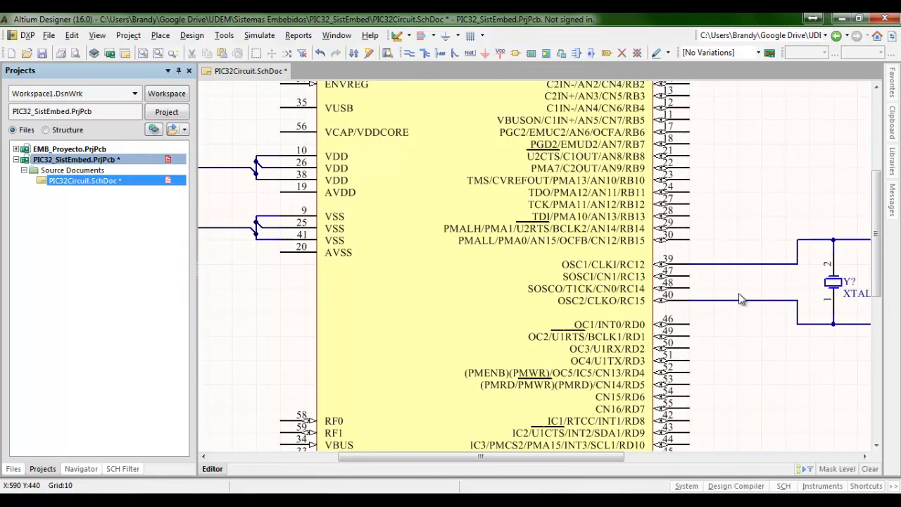
{"action": "right_click_drag", "start_coordinate": [824, 368], "coordinate": [725, 180]}
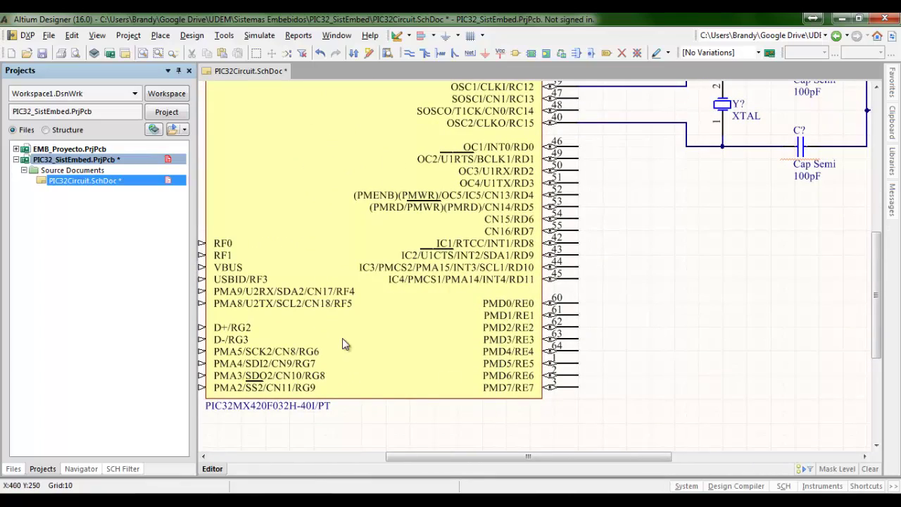
{"action": "right_click_drag", "start_coordinate": [342, 338], "coordinate": [520, 326]}
{"action": "right_click_drag", "start_coordinate": [510, 279], "coordinate": [445, 438]}
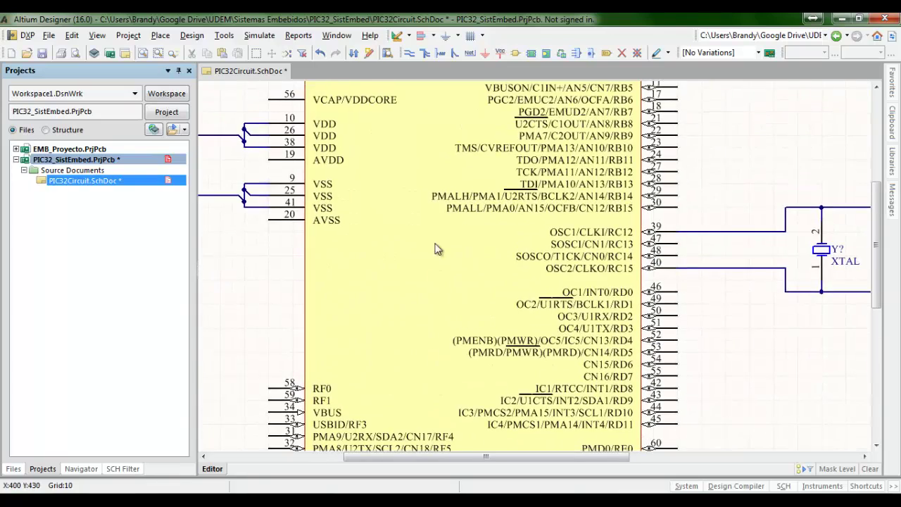
{"action": "right_click_drag", "start_coordinate": [436, 249], "coordinate": [352, 389]}
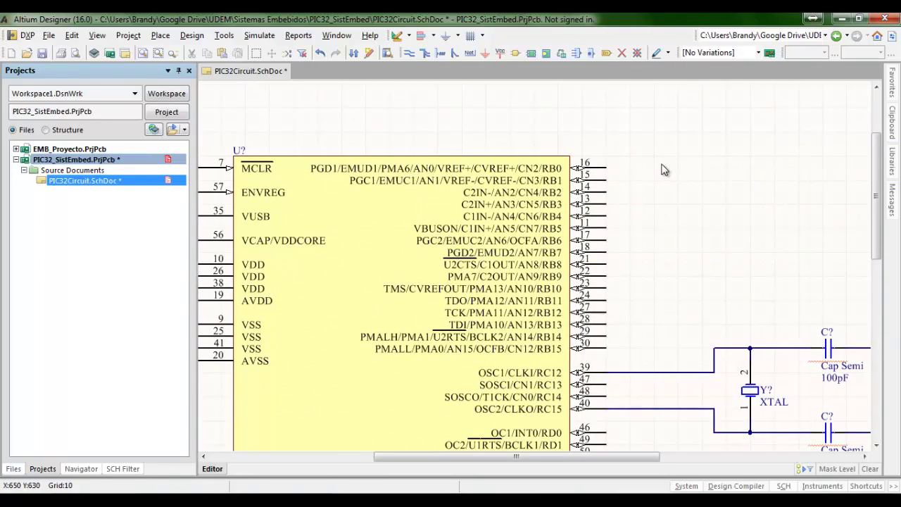
{"action": "right_click_drag", "start_coordinate": [662, 170], "coordinate": [668, 83]}
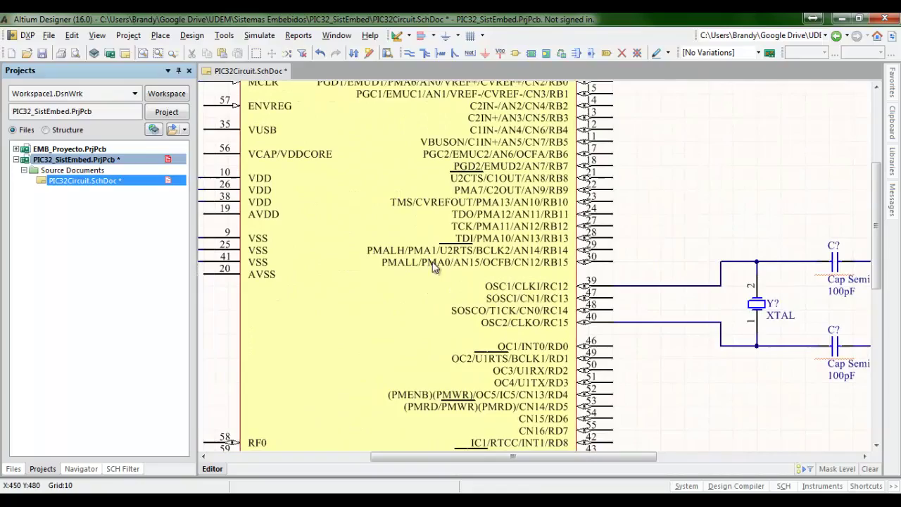
{"action": "right_click_drag", "start_coordinate": [434, 266], "coordinate": [269, 93]}
{"action": "right_click_drag", "start_coordinate": [573, 319], "coordinate": [522, 180]}
{"action": "mouse_move", "coordinate": [522, 181]}
{"action": "middle_mouse_down"}
{"action": "mouse_move", "coordinate": [524, 189]}
{"action": "mouse_move", "coordinate": [520, 181]}
{"action": "middle_mouse_up"}
{"action": "right_click_drag", "start_coordinate": [547, 185], "coordinate": [525, 271]}
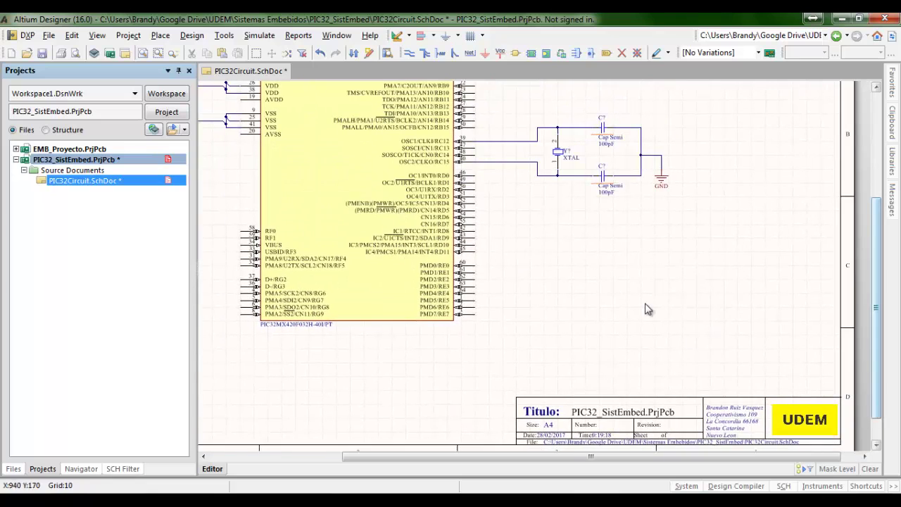
{"action": "right_click_drag", "start_coordinate": [648, 309], "coordinate": [553, 338]}
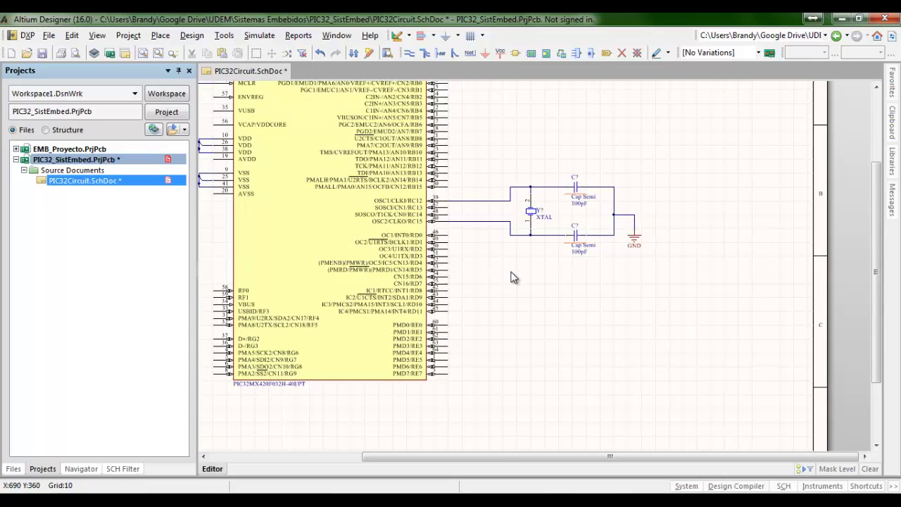
Step: Save the PIC32Circuit.SchDoc schematic and the PIC32_SistEmbed.PrjPcb project
{"action": "key", "text": "ctrl+s"}
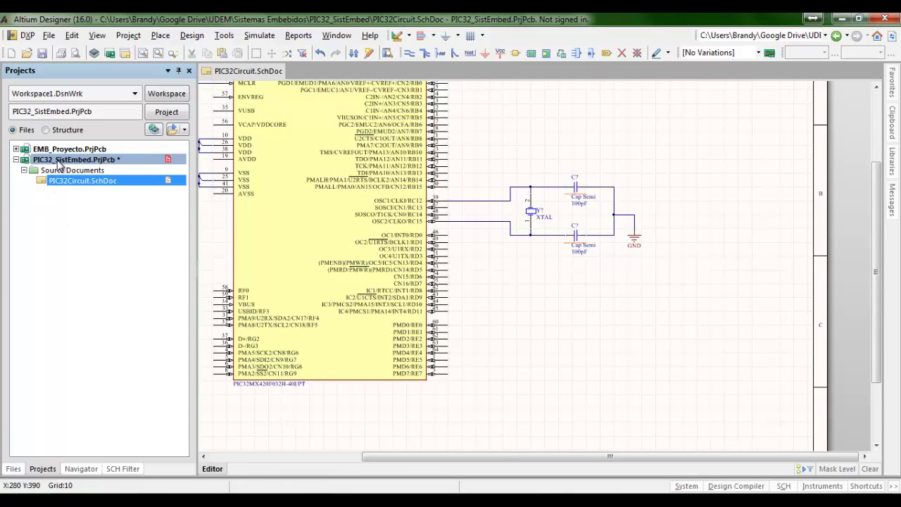
{"action": "right_click", "coordinate": [60, 161]}
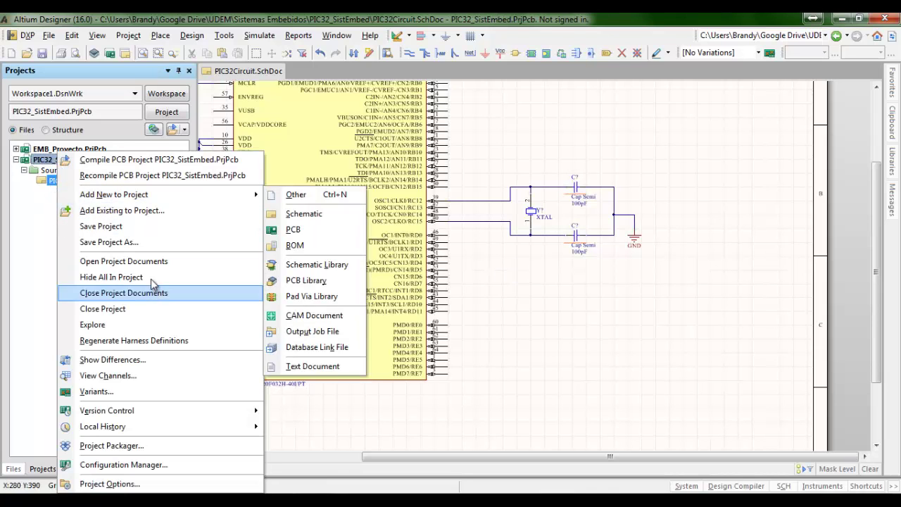
{"action": "left_click", "coordinate": [146, 229]}
Step: Add a new PCB document to the PIC32_SistEmbed.PrjPcb project
{"action": "right_click", "coordinate": [103, 161]}
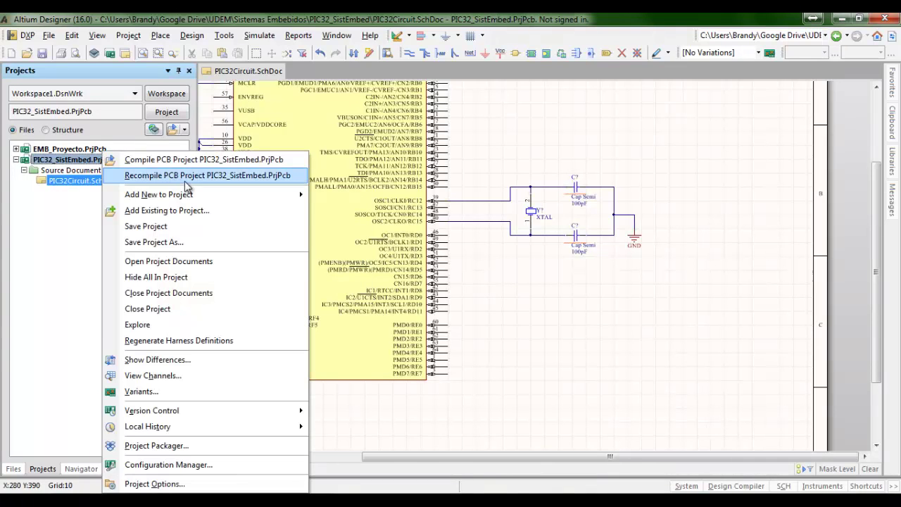
{"action": "mouse_move", "coordinate": [220, 195]}
{"action": "left_click", "coordinate": [344, 229]}
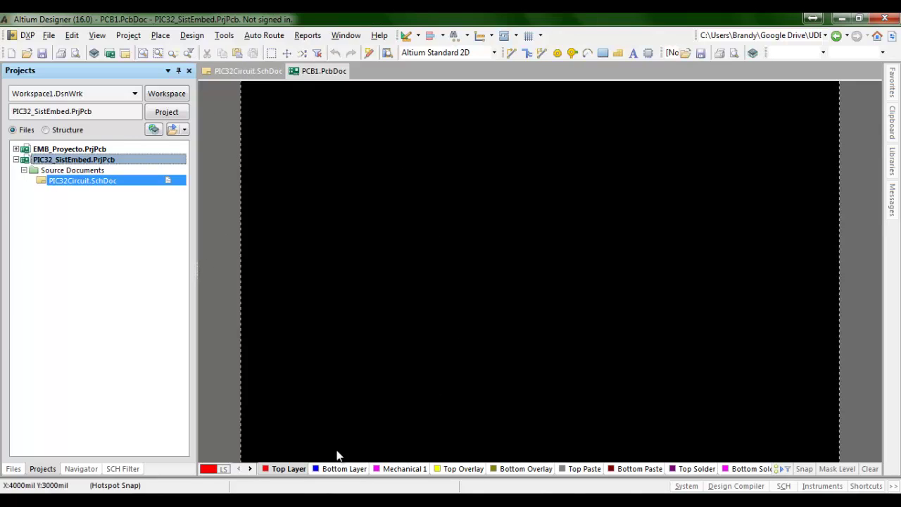
Step: Return to the PIC32Circuit.SchDoc schematic and examine the power connections, crystal circuit and component designators
{"action": "left_click", "coordinate": [243, 71]}
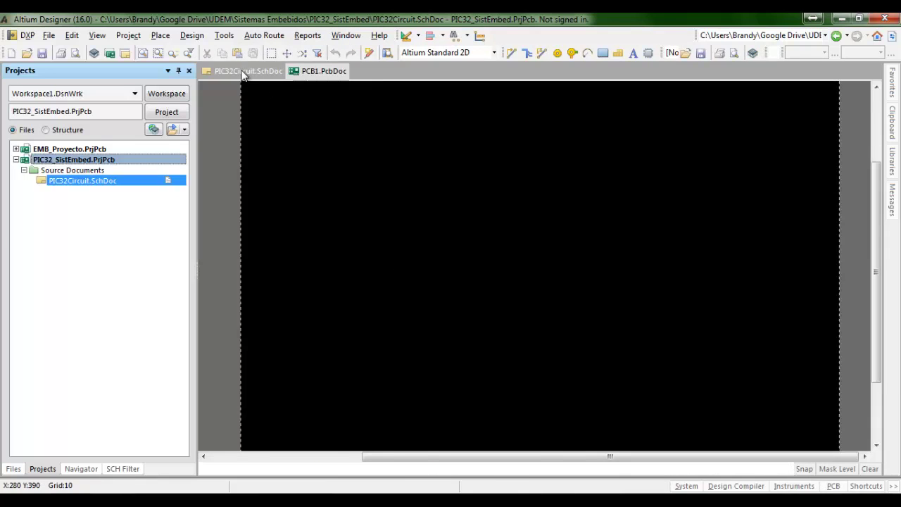
{"action": "right_click_drag", "start_coordinate": [510, 140], "coordinate": [566, 197]}
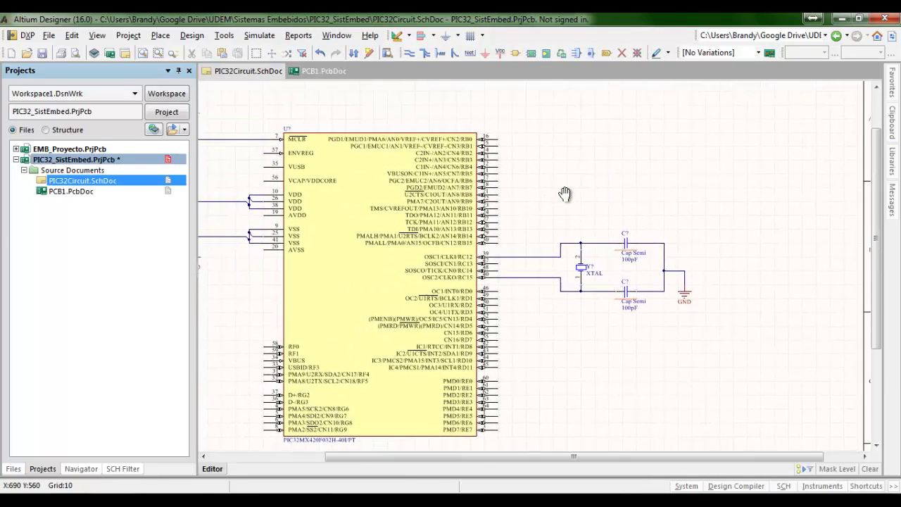
{"action": "key", "text": "ctrl+Page_Down"}
{"action": "scroll", "coordinate": [562, 183], "scroll_direction": "up", "scroll_amount": 3, "text": "ctrl"}
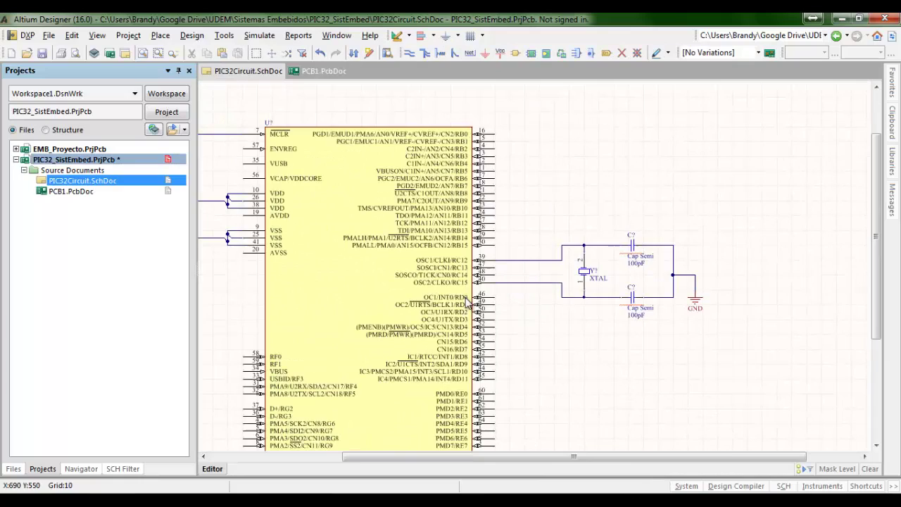
{"action": "right_click_drag", "start_coordinate": [440, 211], "coordinate": [508, 127]}
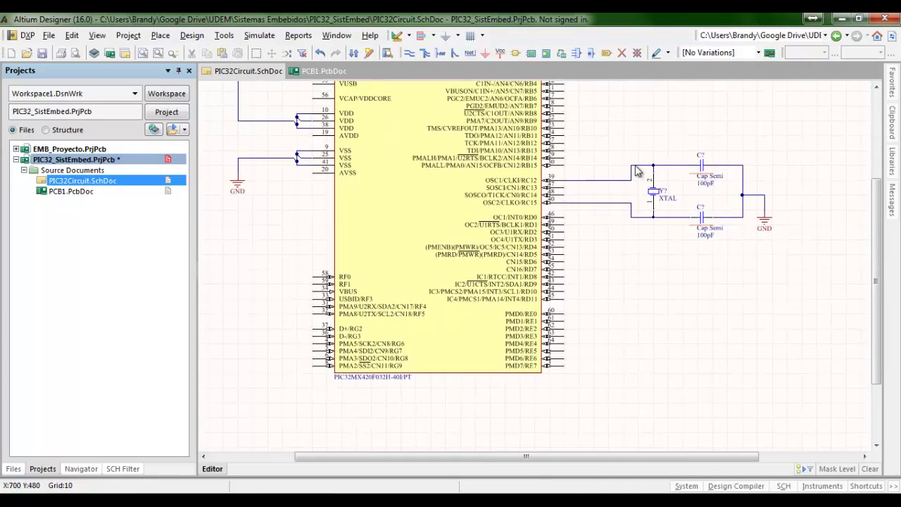
{"action": "right_click_drag", "start_coordinate": [634, 167], "coordinate": [497, 265]}
{"action": "right_click_drag", "start_coordinate": [493, 198], "coordinate": [618, 194]}
{"action": "scroll", "coordinate": [618, 208], "scroll_direction": "down", "scroll_amount": 1, "text": "ctrl"}
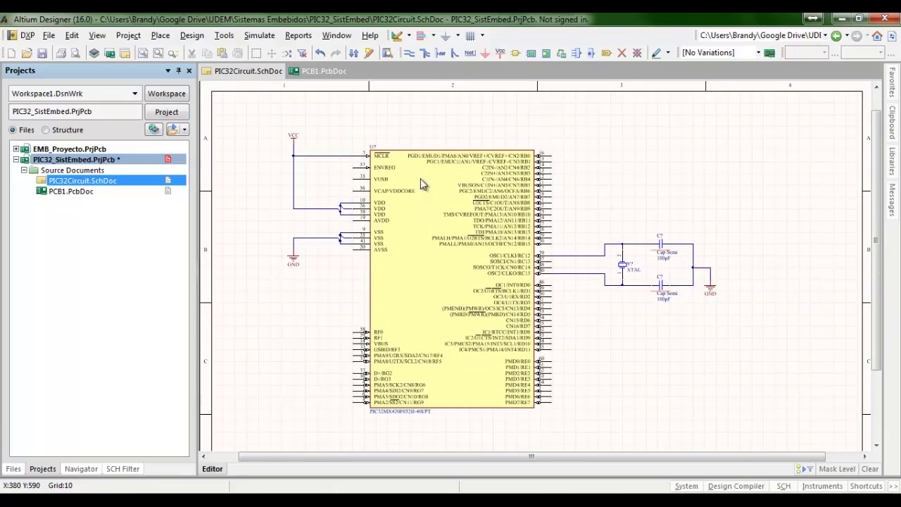
{"action": "scroll", "coordinate": [420, 174], "scroll_direction": "up", "scroll_amount": 3, "text": "ctrl"}
{"action": "right_click_drag", "start_coordinate": [706, 312], "coordinate": [222, 178]}
{"action": "scroll", "coordinate": [415, 195], "scroll_direction": "down", "scroll_amount": 5, "text": "ctrl"}
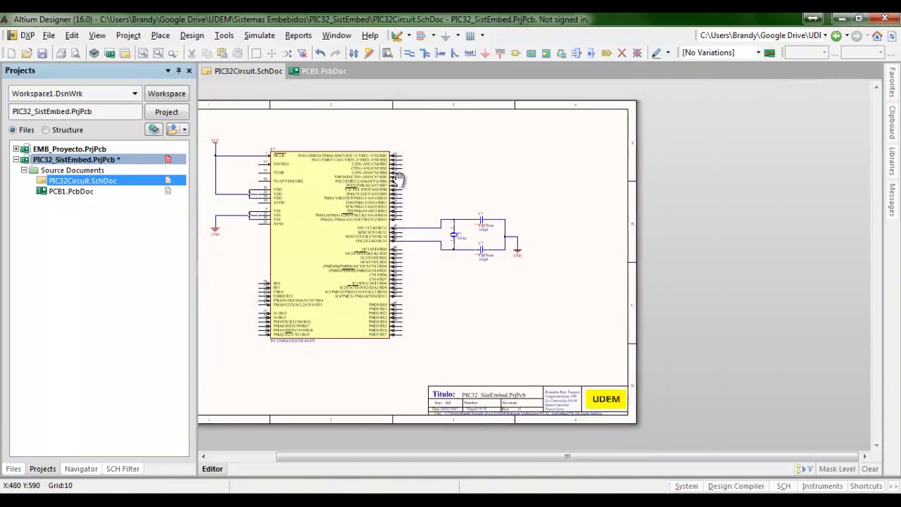
{"action": "left_click", "coordinate": [224, 34]}
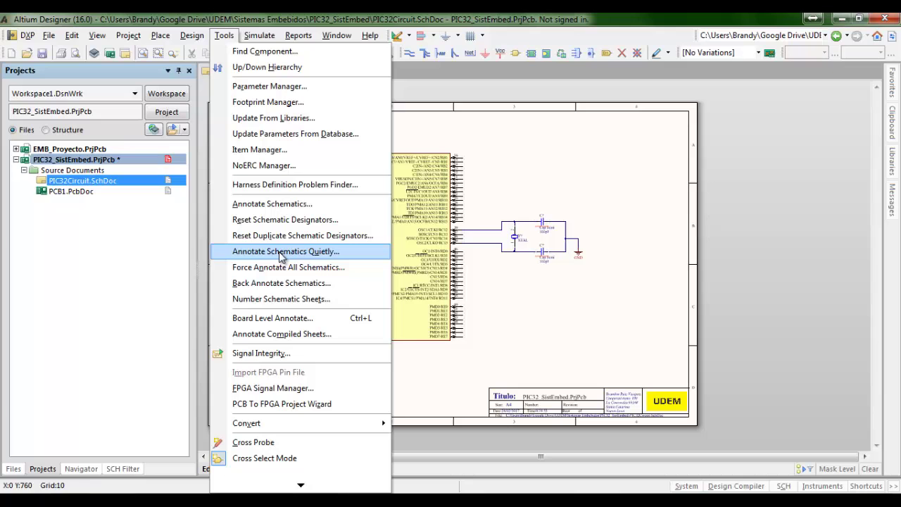
{"action": "left_click", "coordinate": [275, 204]}
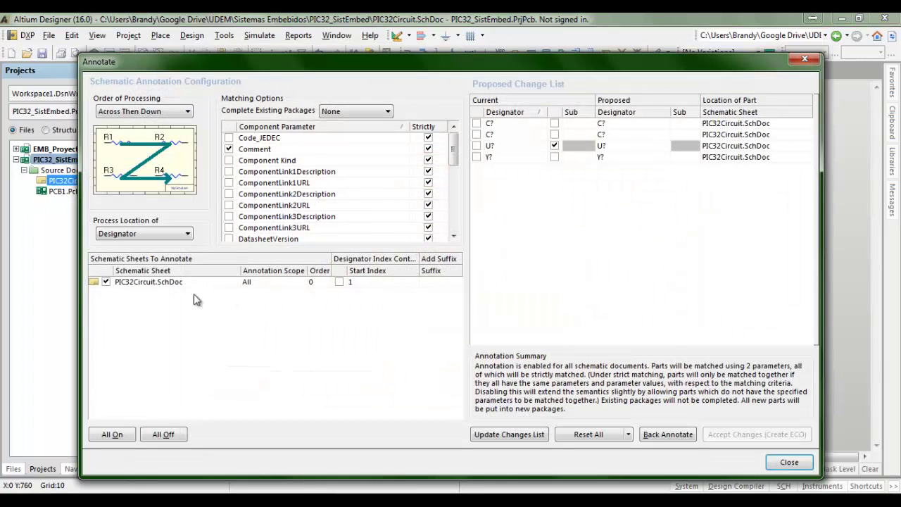
{"action": "left_click", "coordinate": [804, 59]}
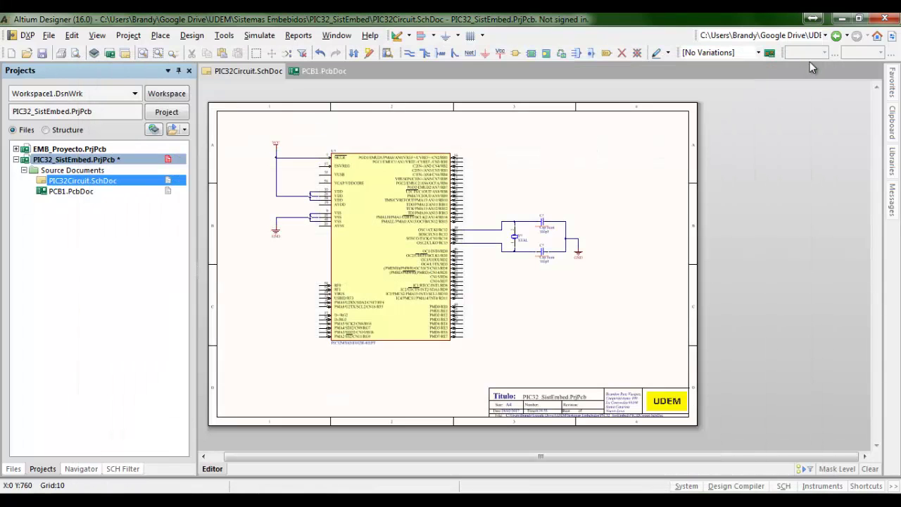
Step: Annotate the schematic quietly and accept the designator changes for all unnumbered components
{"action": "left_click", "coordinate": [257, 36]}
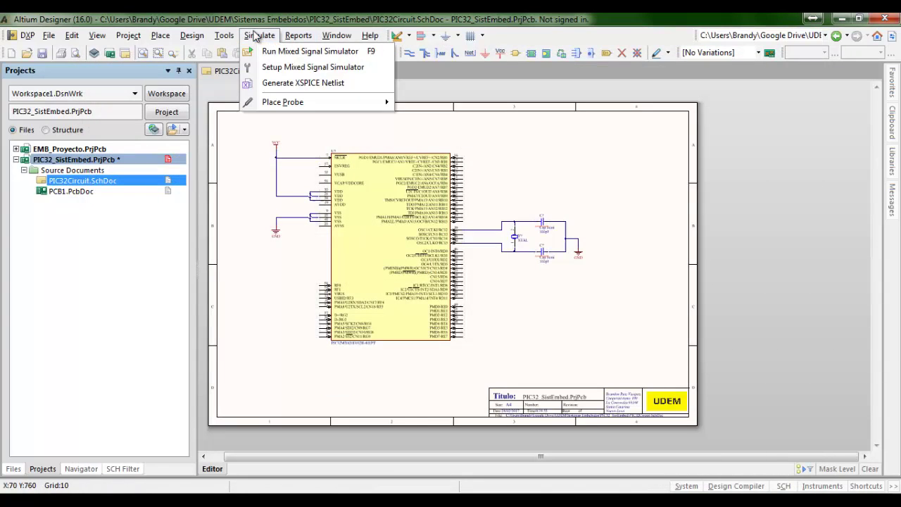
{"action": "mouse_move", "coordinate": [222, 35]}
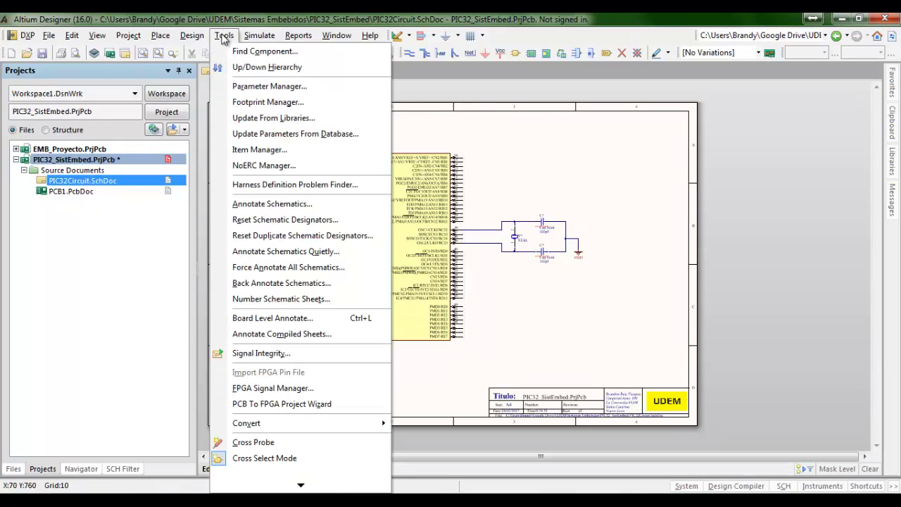
{"action": "left_click", "coordinate": [269, 251]}
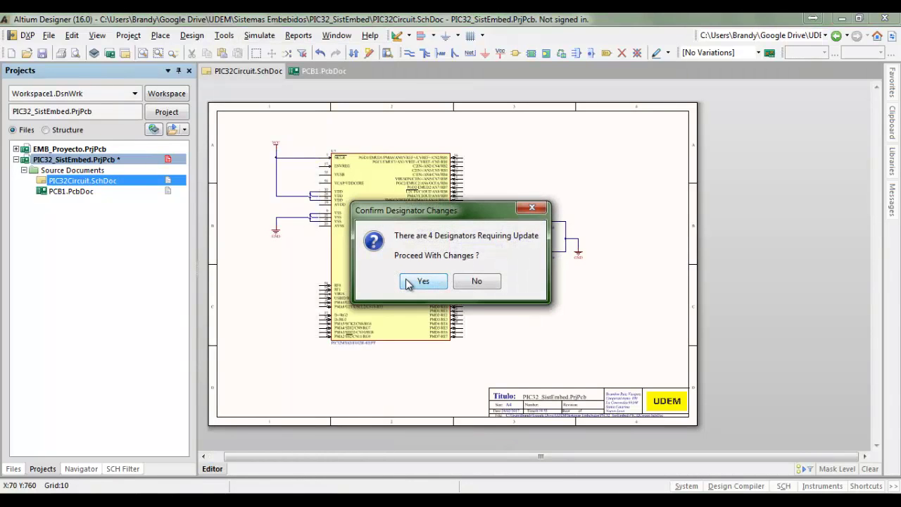
{"action": "left_click", "coordinate": [422, 281]}
Step: Set the value of capacitor C1 in the crystal circuit to 22pF
{"action": "scroll", "coordinate": [513, 254], "scroll_direction": "up", "scroll_amount": 5, "text": "ctrl"}
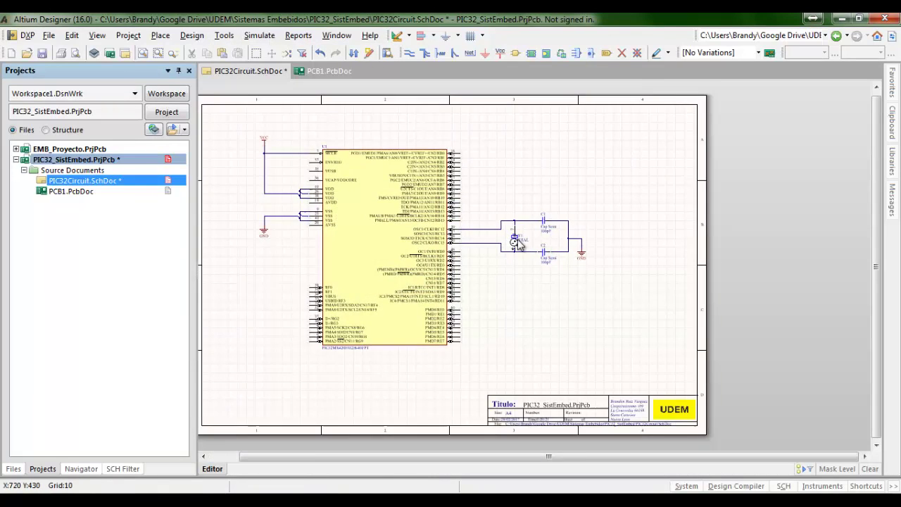
{"action": "right_click_drag", "start_coordinate": [456, 269], "coordinate": [321, 284]}
{"action": "right_click_drag", "start_coordinate": [238, 163], "coordinate": [596, 336]}
{"action": "right_click_drag", "start_coordinate": [240, 159], "coordinate": [406, 240]}
{"action": "right_click_drag", "start_coordinate": [227, 231], "coordinate": [460, 237]}
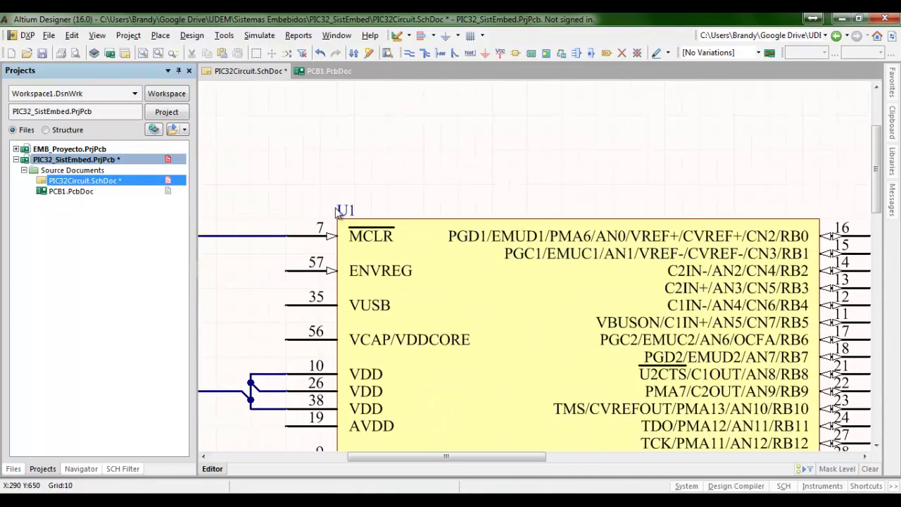
{"action": "right_click_drag", "start_coordinate": [760, 340], "coordinate": [473, 225]}
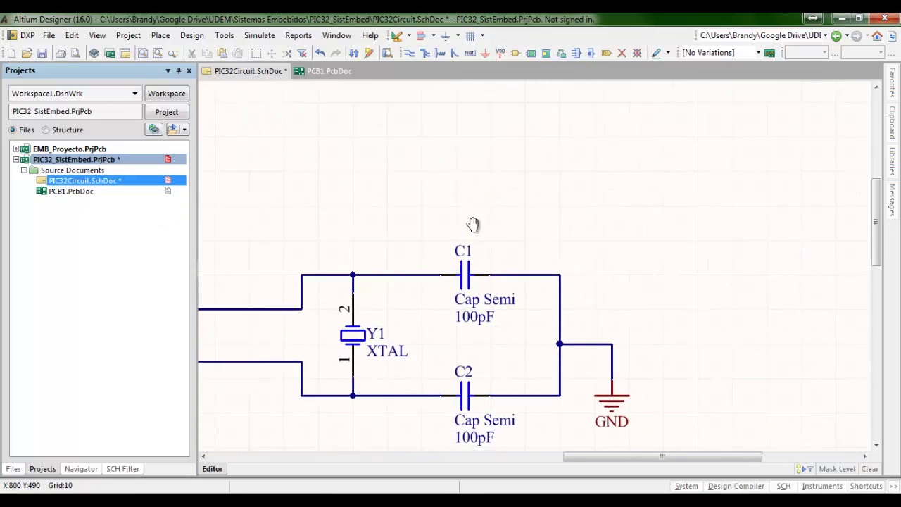
{"action": "double_click", "coordinate": [436, 266]}
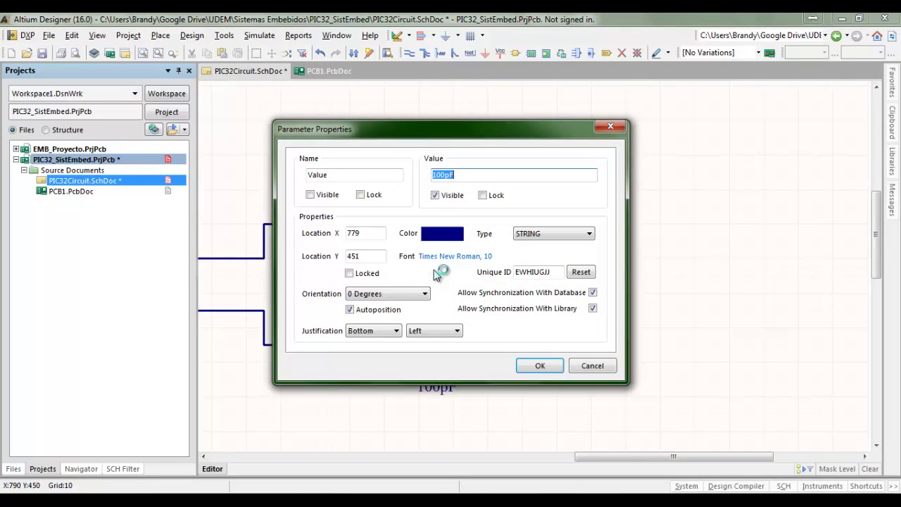
{"action": "left_click_drag", "start_coordinate": [448, 175], "coordinate": [432, 176]}
{"action": "key", "text": "shift+Right"}
{"action": "key", "text": "shift+Right"}
{"action": "key", "text": "shift+Right"}
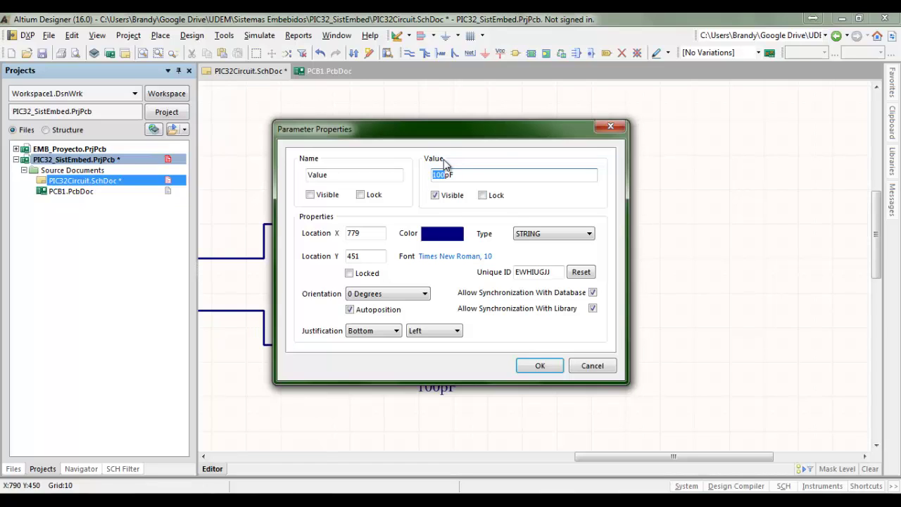
{"action": "type", "text": "22"}
{"action": "key", "text": "Return"}
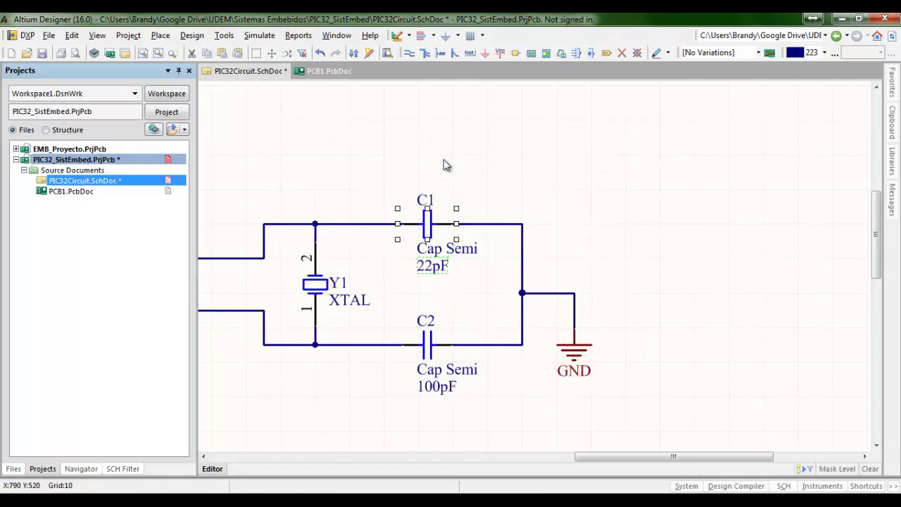
Step: Set the value of capacitor C2 in the crystal circuit to 22pF
{"action": "double_click", "coordinate": [430, 387]}
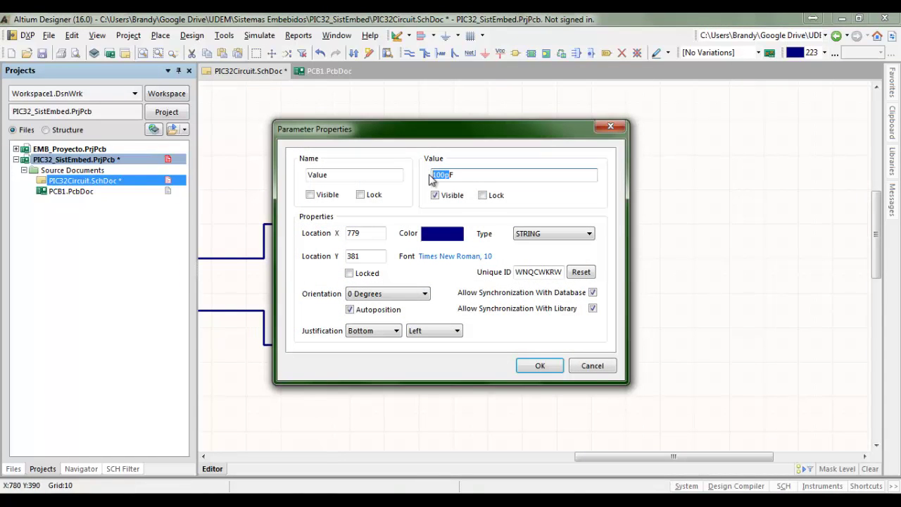
{"action": "type", "text": "22"}
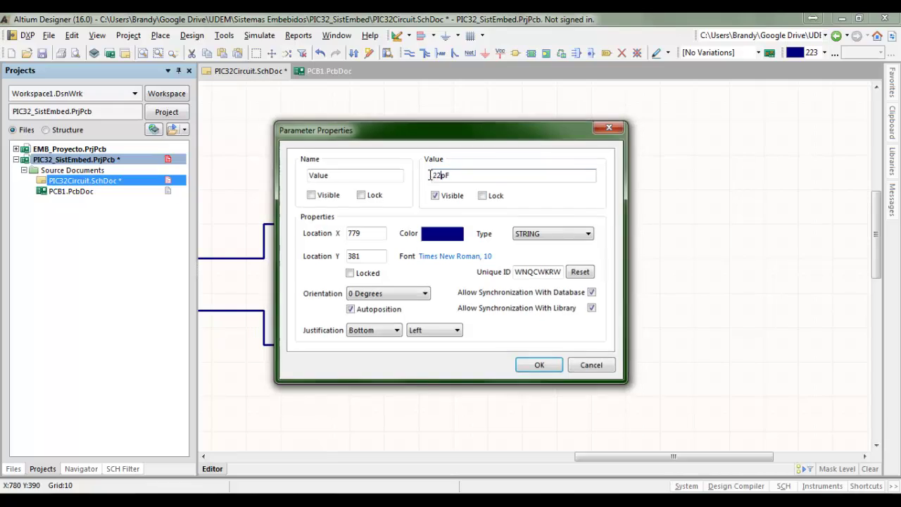
{"action": "key", "text": "Return"}
Step: Examine the microcontroller's oscillator, power and port pins together with the annotated crystal circuit
{"action": "right_click_drag", "start_coordinate": [358, 162], "coordinate": [647, 179]}
{"action": "right_click_drag", "start_coordinate": [542, 220], "coordinate": [619, 270]}
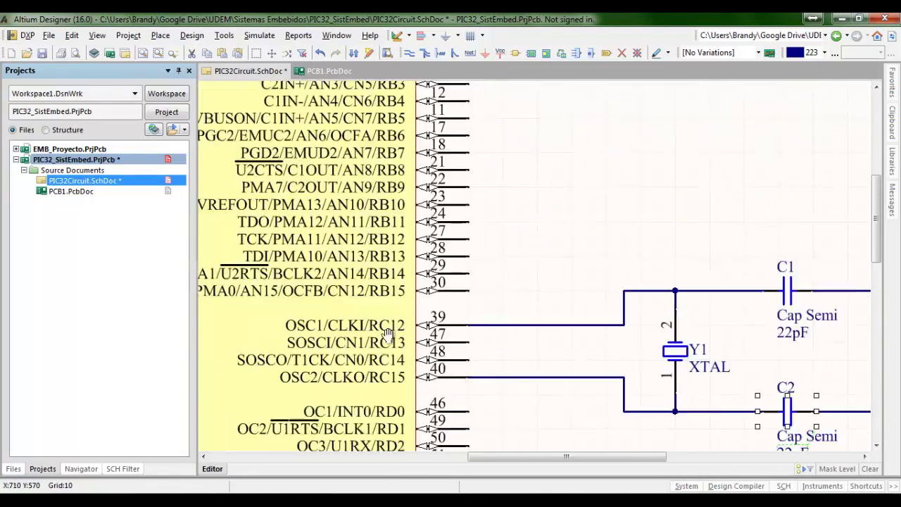
{"action": "right_click_drag", "start_coordinate": [591, 232], "coordinate": [784, 250]}
{"action": "right_click_drag", "start_coordinate": [502, 221], "coordinate": [641, 269]}
{"action": "right_click_drag", "start_coordinate": [359, 178], "coordinate": [340, 223]}
{"action": "scroll", "coordinate": [453, 342], "scroll_direction": "down", "scroll_amount": 5}
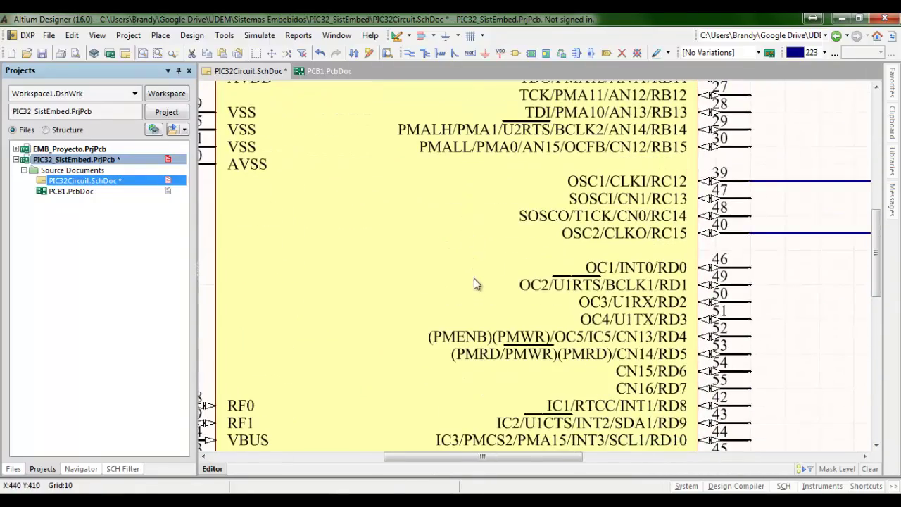
{"action": "scroll", "coordinate": [470, 271], "scroll_direction": "down", "scroll_amount": 5, "text": "ctrl"}
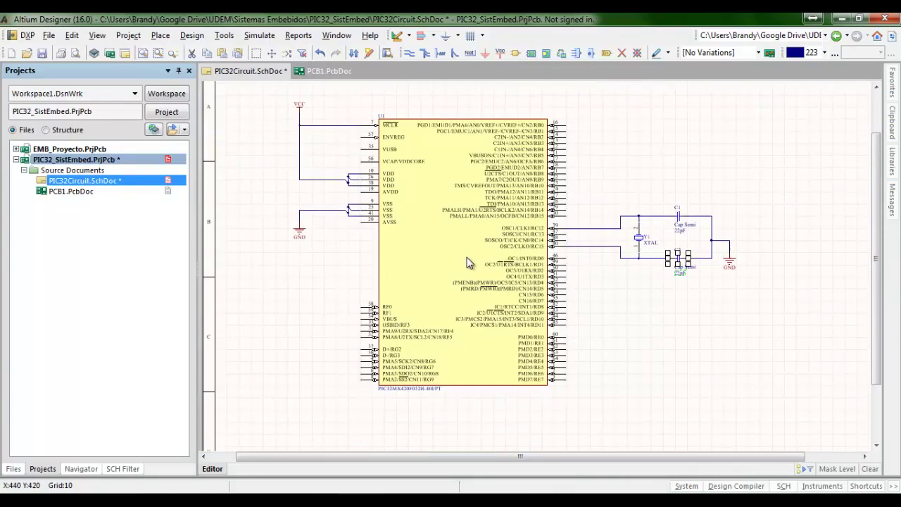
{"action": "scroll", "coordinate": [482, 271], "scroll_direction": "up", "scroll_amount": 1}
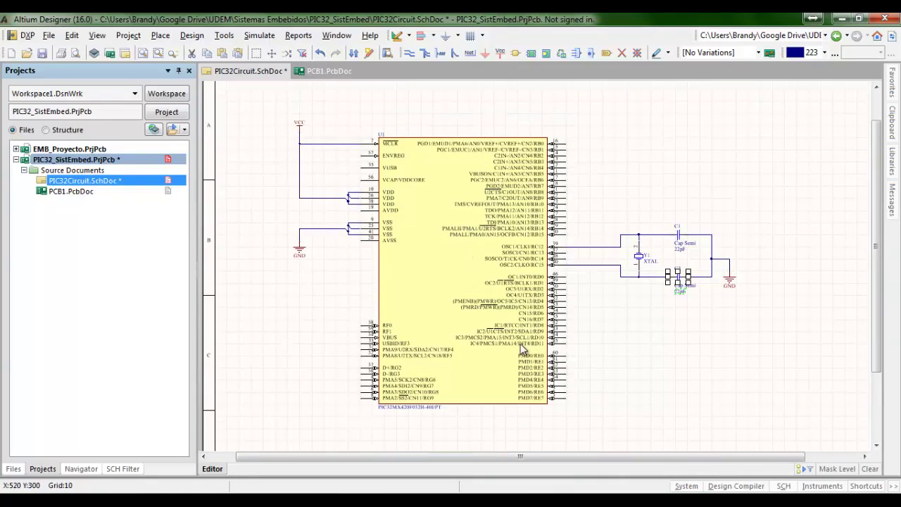
{"action": "scroll", "coordinate": [534, 324], "scroll_direction": "up", "scroll_amount": 3, "text": "ctrl"}
{"action": "scroll", "coordinate": [535, 320], "scroll_direction": "down", "scroll_amount": 2, "text": "ctrl"}
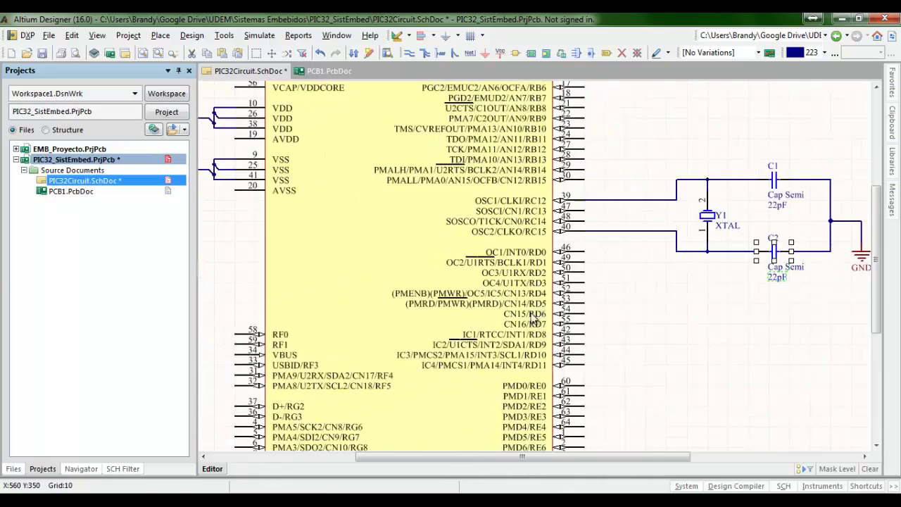
{"action": "scroll", "coordinate": [533, 318], "scroll_direction": "down", "scroll_amount": 2}
{"action": "scroll", "coordinate": [524, 315], "scroll_direction": "up", "scroll_amount": 4}
{"action": "scroll", "coordinate": [520, 314], "scroll_direction": "down", "scroll_amount": 3}
{"action": "scroll", "coordinate": [513, 312], "scroll_direction": "up", "scroll_amount": 4}
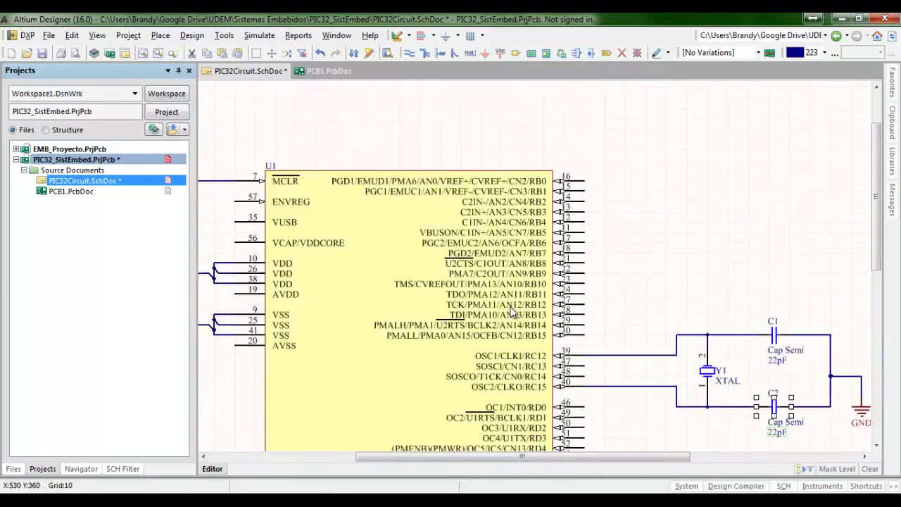
{"action": "scroll", "coordinate": [512, 312], "scroll_direction": "down", "scroll_amount": 3}
{"action": "scroll", "coordinate": [511, 312], "scroll_direction": "up", "scroll_amount": 3}
{"action": "scroll", "coordinate": [512, 312], "scroll_direction": "down", "scroll_amount": 1}
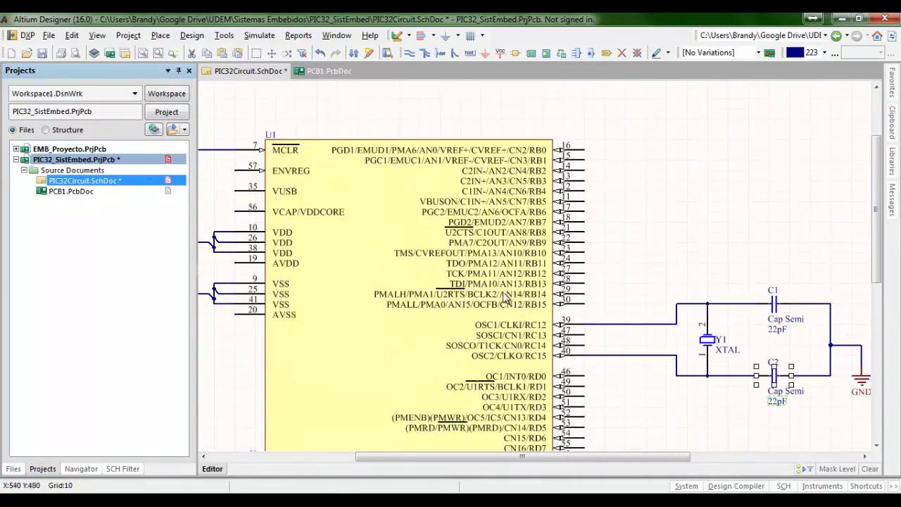
{"action": "right_click_drag", "start_coordinate": [527, 280], "coordinate": [593, 116]}
{"action": "left_click", "coordinate": [275, 239]}
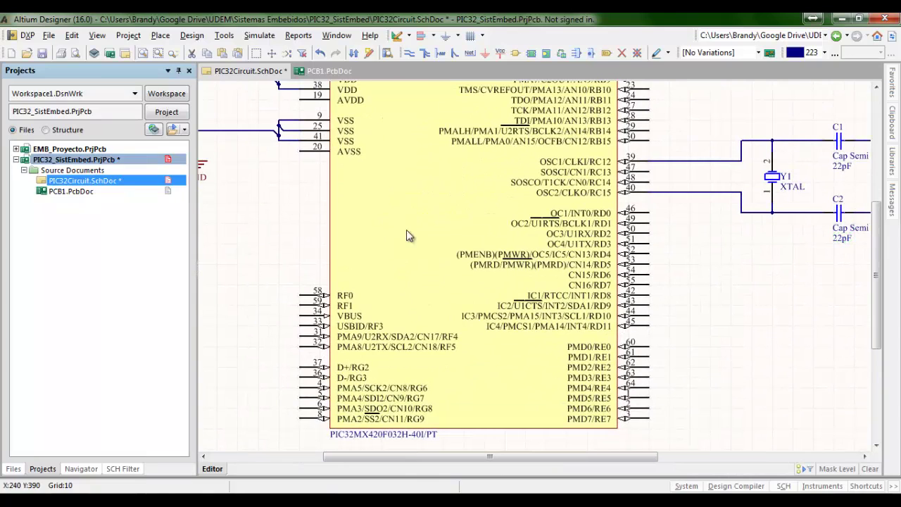
{"action": "left_click", "coordinate": [554, 221]}
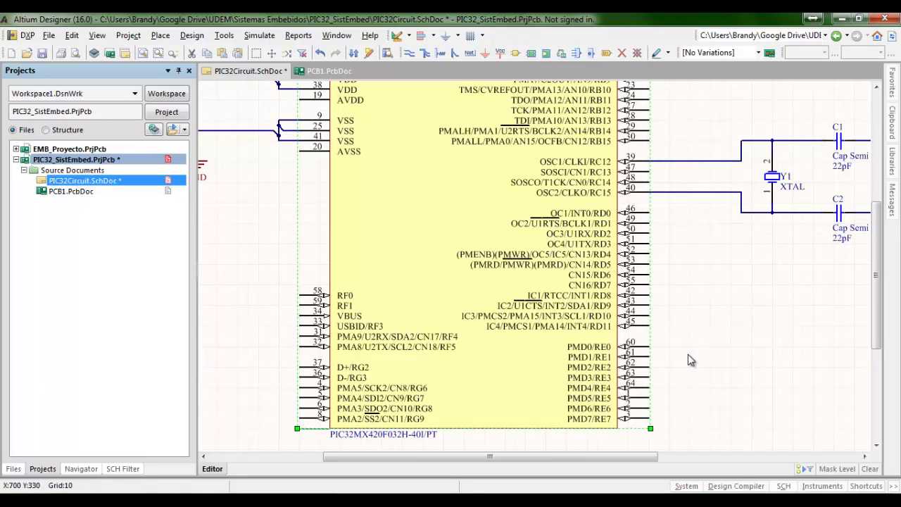
{"action": "left_click", "coordinate": [686, 380]}
{"action": "right_click_drag", "start_coordinate": [699, 361], "coordinate": [579, 342]}
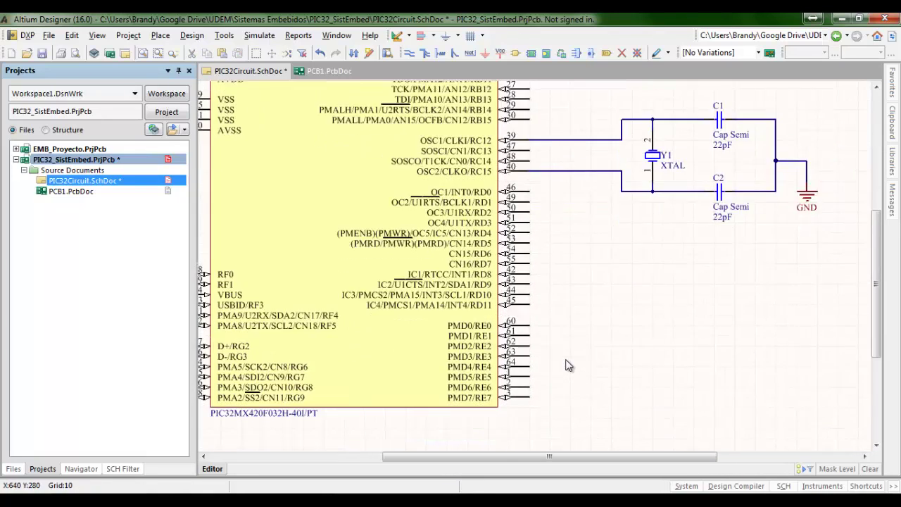
{"action": "scroll", "coordinate": [567, 359], "scroll_direction": "up", "scroll_amount": 2}
{"action": "middle_click_drag", "start_coordinate": [556, 326], "coordinate": [565, 351]}
{"action": "scroll", "coordinate": [566, 348], "scroll_direction": "down", "scroll_amount": 2, "text": "ctrl"}
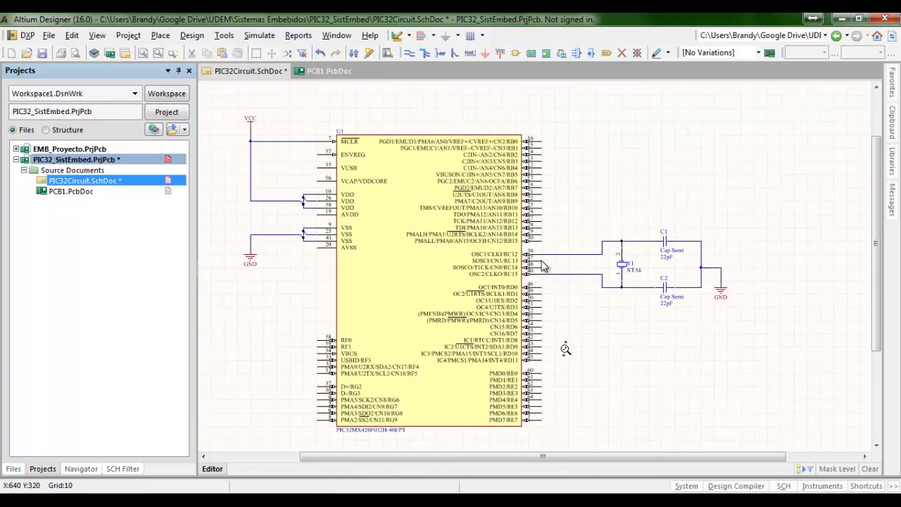
Step: Save the PIC32Circuit.SchDoc schematic and switch to the PCB1.PcbDoc board document
{"action": "left_click", "coordinate": [42, 52]}
{"action": "left_click", "coordinate": [306, 72]}
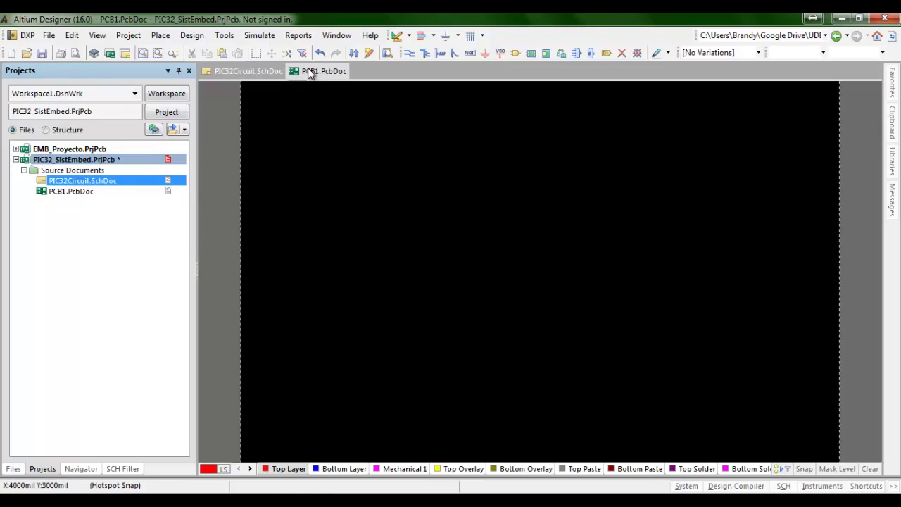
{"action": "scroll", "coordinate": [445, 245], "scroll_direction": "up", "scroll_amount": 2}
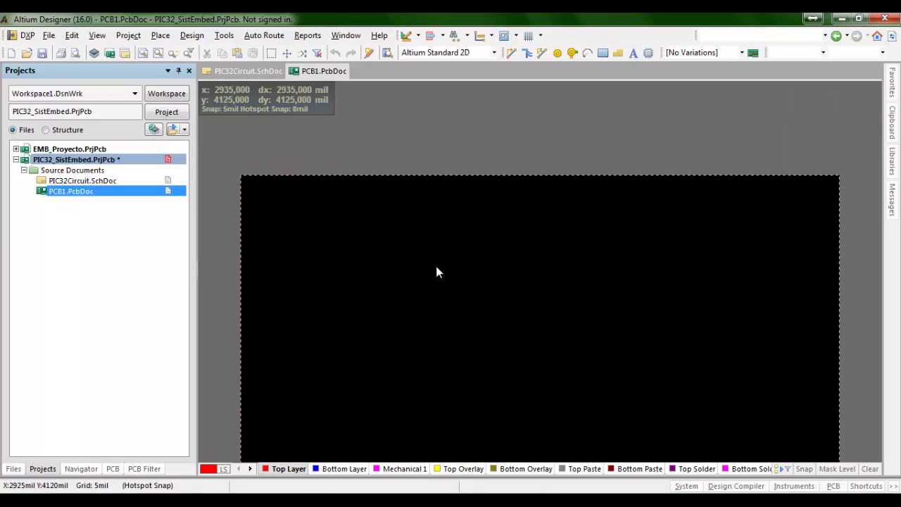
{"action": "scroll", "coordinate": [434, 303], "scroll_direction": "down", "scroll_amount": 2}
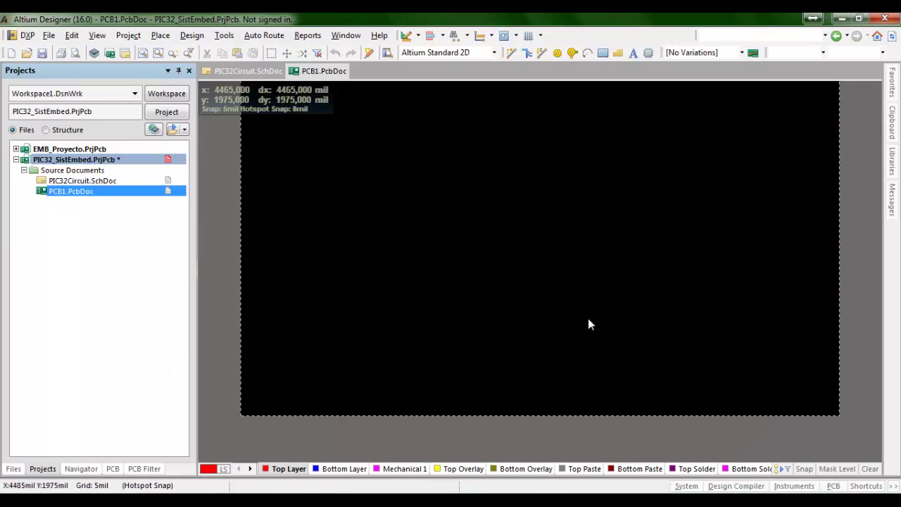
{"action": "scroll", "coordinate": [586, 314], "scroll_direction": "up", "scroll_amount": 2}
{"action": "left_click", "coordinate": [441, 337]}
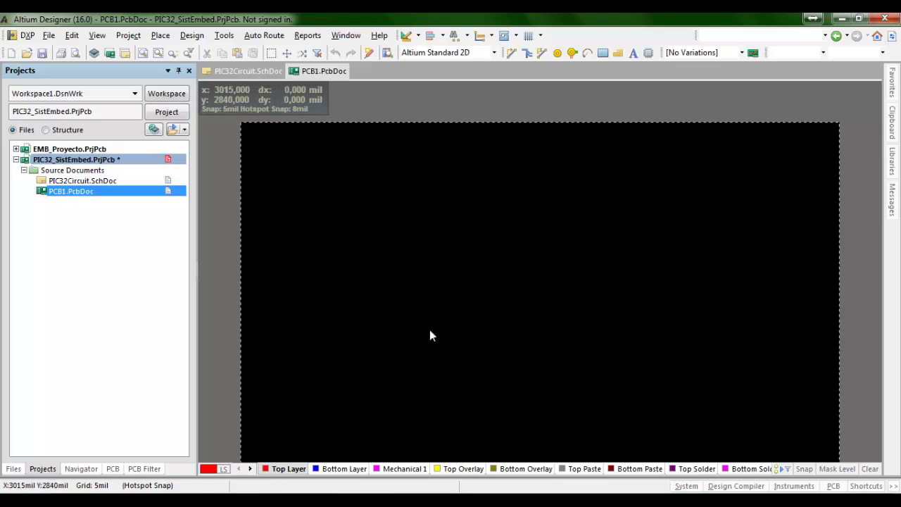
{"action": "right_click", "coordinate": [473, 303]}
{"action": "left_click", "coordinate": [463, 294]}
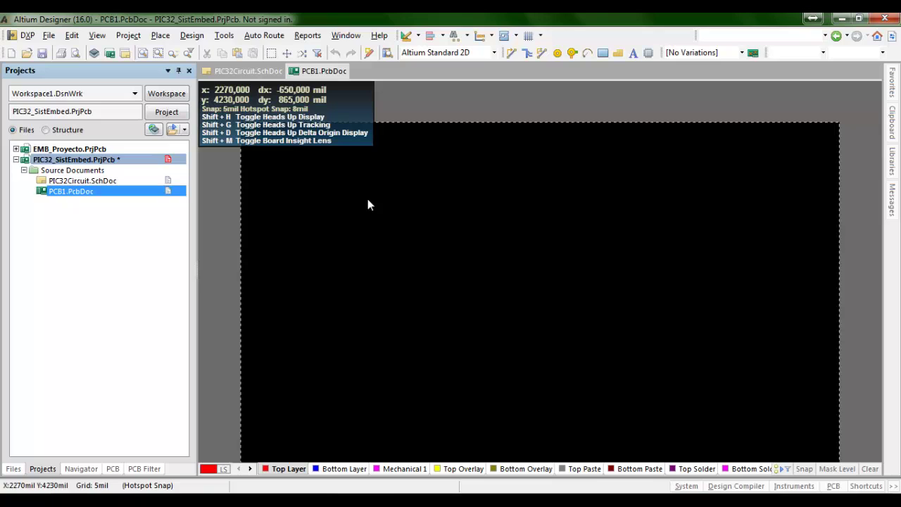
Step: Preview the empty board in 3D and switch it to board planning mode
{"action": "key", "text": "3"}
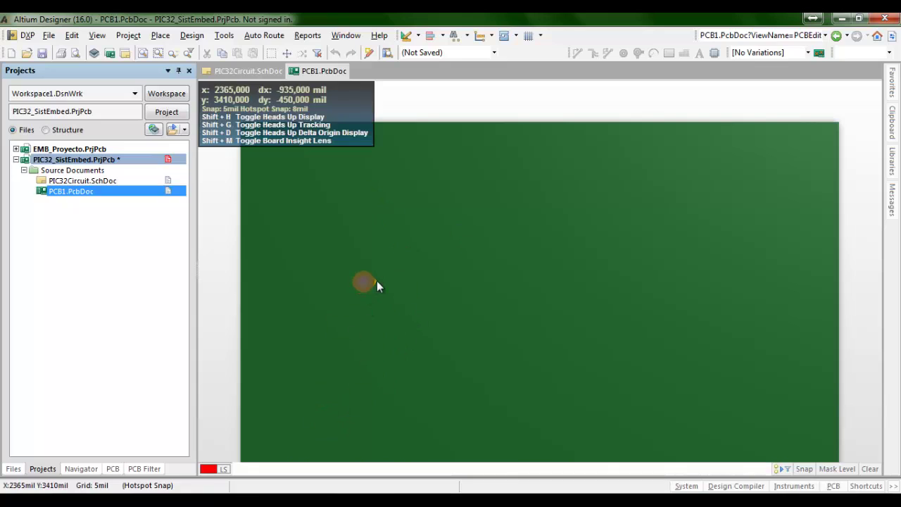
{"action": "key", "text": "2"}
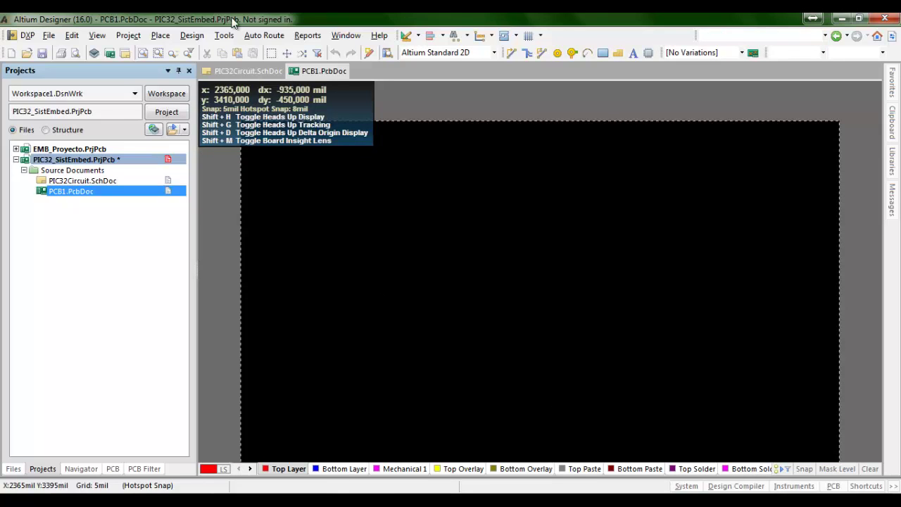
{"action": "key", "text": "3"}
{"action": "left_click", "coordinate": [168, 39]}
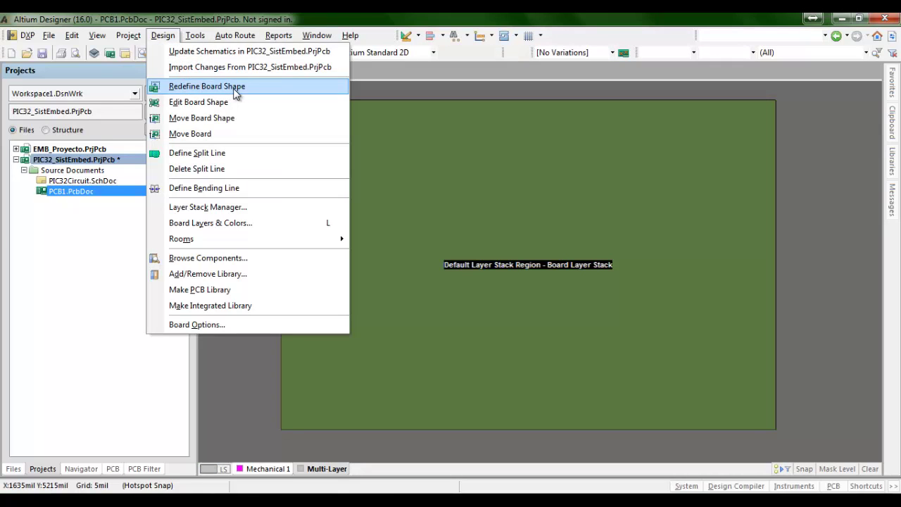
{"action": "left_click", "coordinate": [514, 204]}
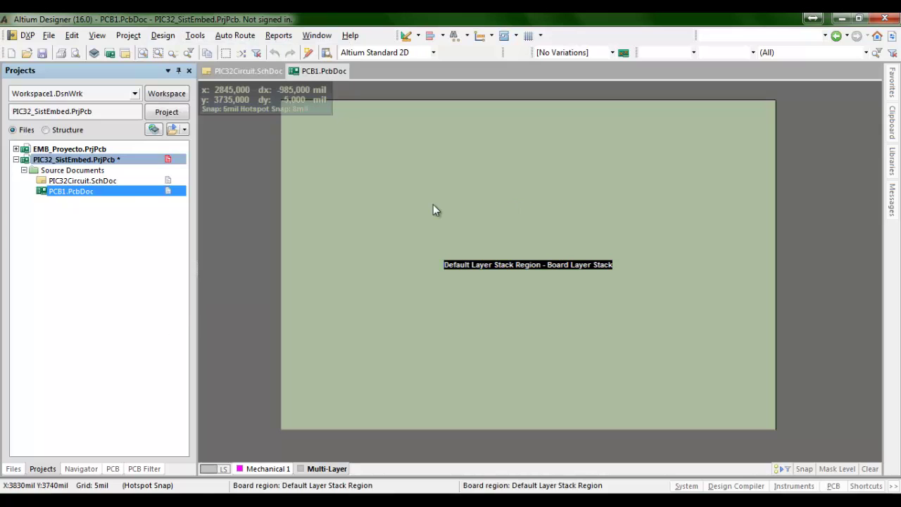
{"action": "left_click", "coordinate": [162, 36]}
{"action": "mouse_move", "coordinate": [122, 37]}
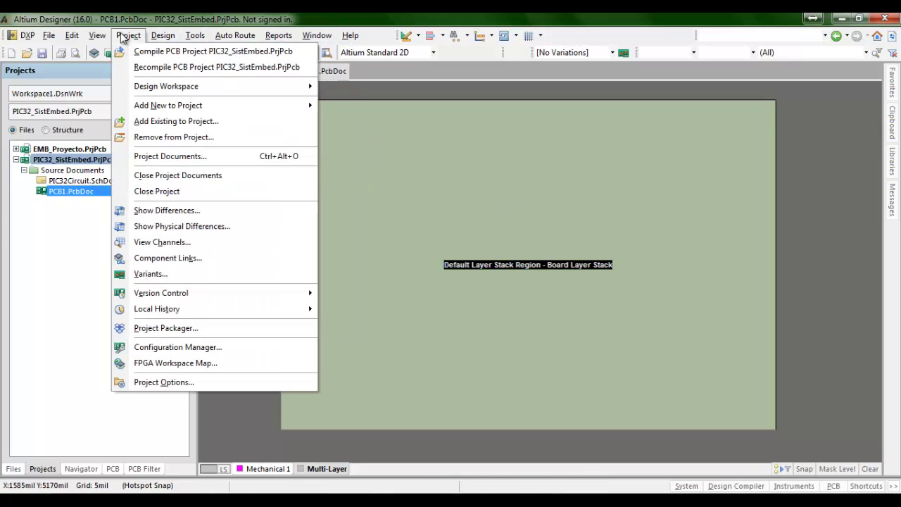
Step: Shrink the board shape by moving its right edge to about x 4385 mil and lowering its top edge, and return to 2D layout mode
{"action": "mouse_move", "coordinate": [186, 38]}
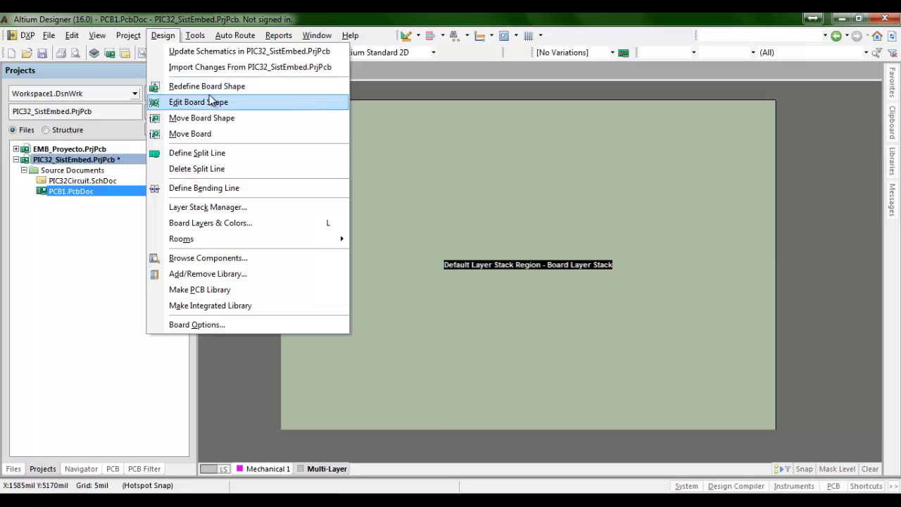
{"action": "left_click", "coordinate": [210, 103]}
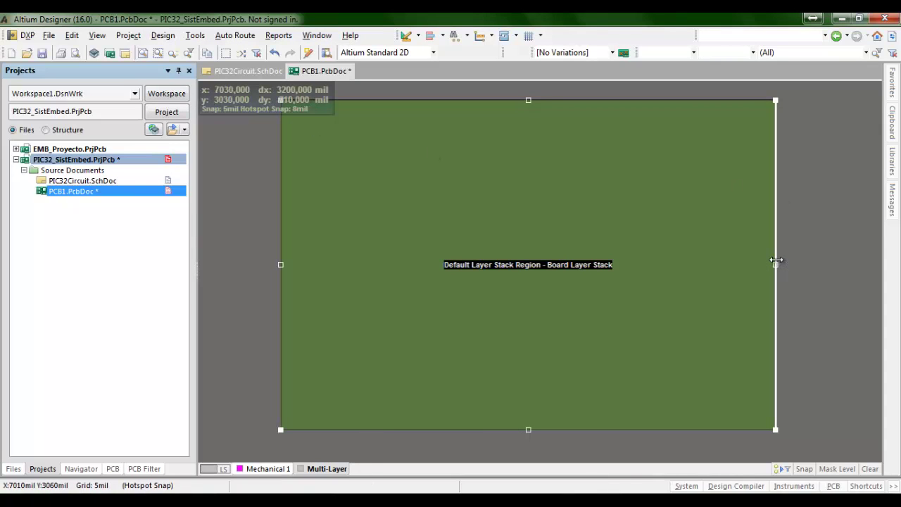
{"action": "left_click_drag", "start_coordinate": [775, 257], "coordinate": [559, 229]}
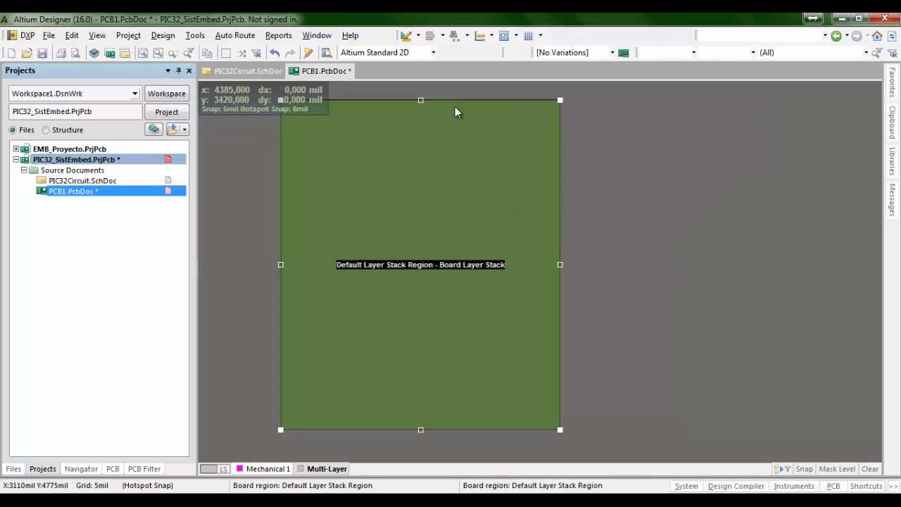
{"action": "left_click_drag", "start_coordinate": [454, 99], "coordinate": [467, 309]}
{"action": "right_click", "coordinate": [446, 312]}
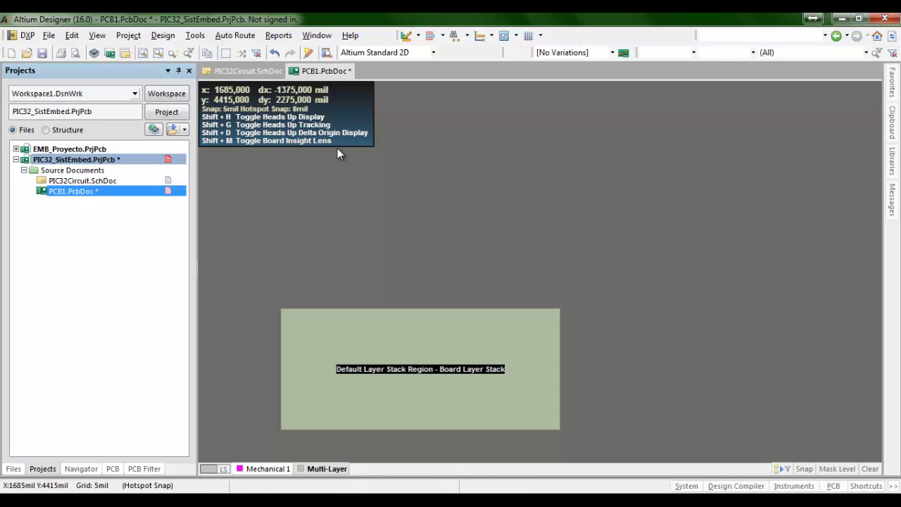
{"action": "key", "text": "2"}
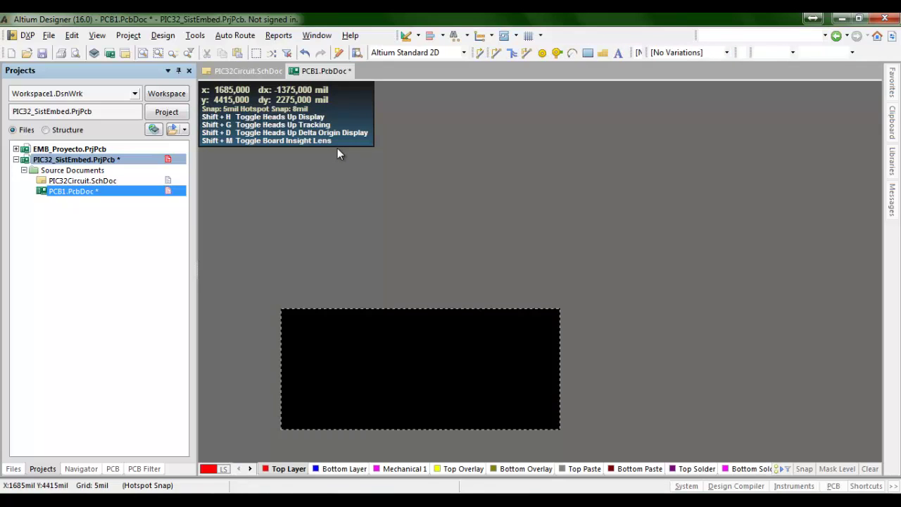
{"action": "scroll", "coordinate": [483, 333], "scroll_direction": "up", "scroll_amount": 2}
{"action": "scroll", "coordinate": [464, 340], "scroll_direction": "down", "scroll_amount": 3}
{"action": "scroll", "coordinate": [455, 327], "scroll_direction": "up", "scroll_amount": 2, "text": "ctrl"}
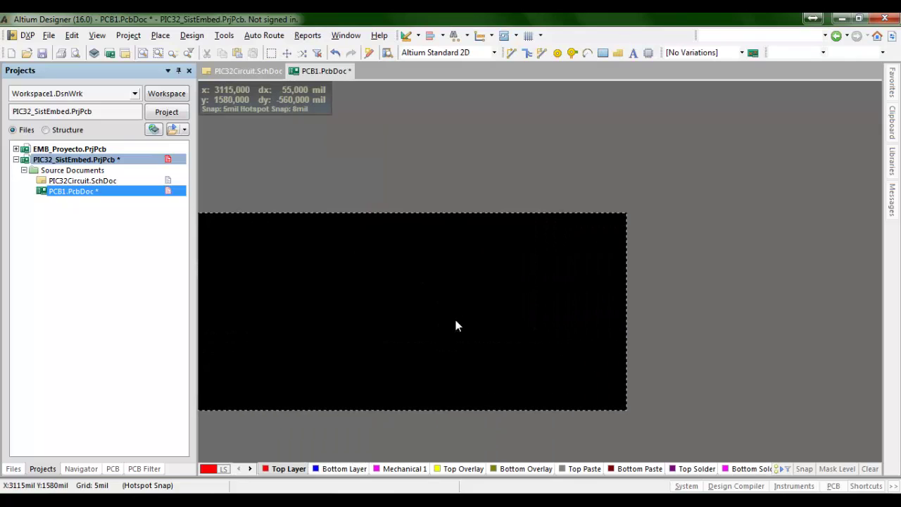
{"action": "right_click_drag", "start_coordinate": [455, 323], "coordinate": [556, 292]}
{"action": "right_click", "coordinate": [522, 275]}
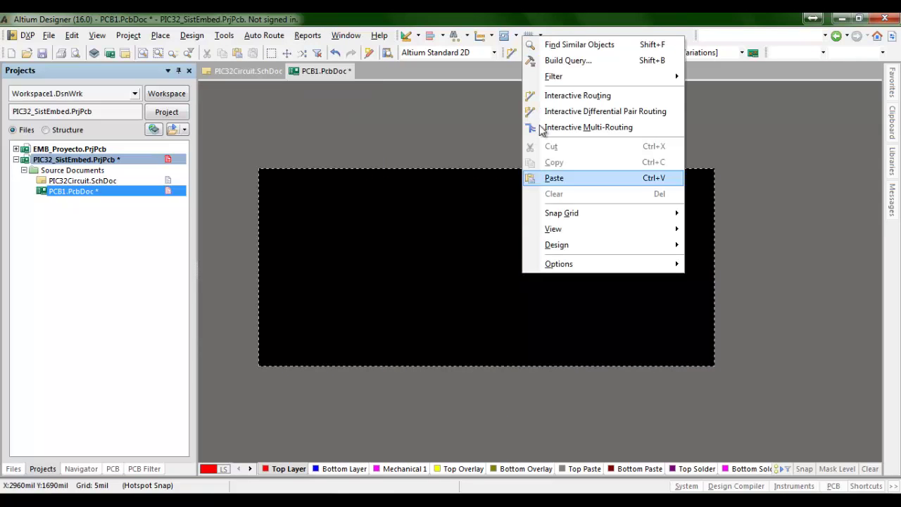
{"action": "mouse_move", "coordinate": [630, 79]}
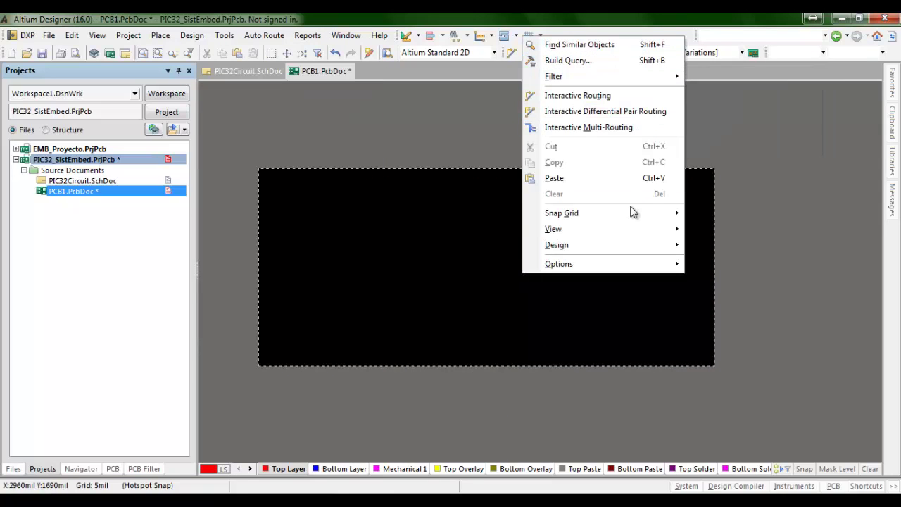
{"action": "left_click", "coordinate": [368, 116]}
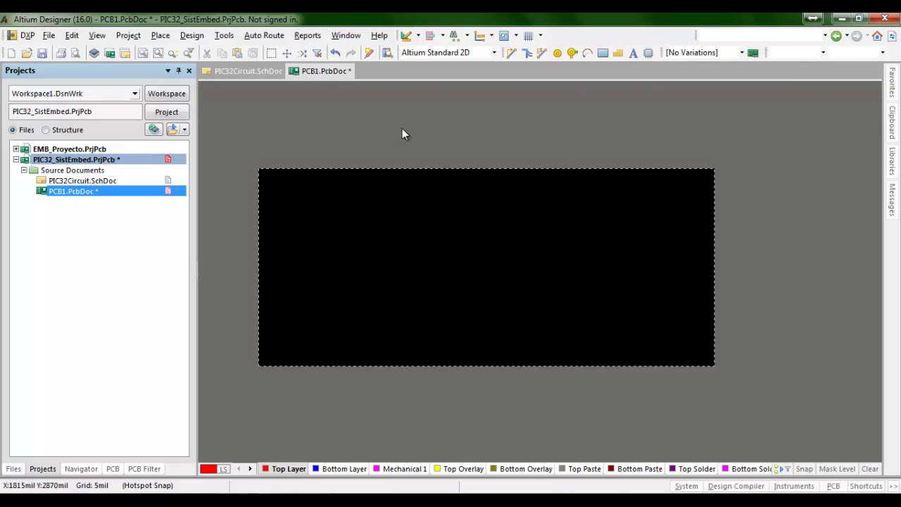
{"action": "right_click", "coordinate": [409, 210]}
Step: Import and execute the schematic changes from PIC32_SistEmbed.PrjPcb, and move the PIC32Circuit room with its components onto the board
{"action": "left_click", "coordinate": [190, 36]}
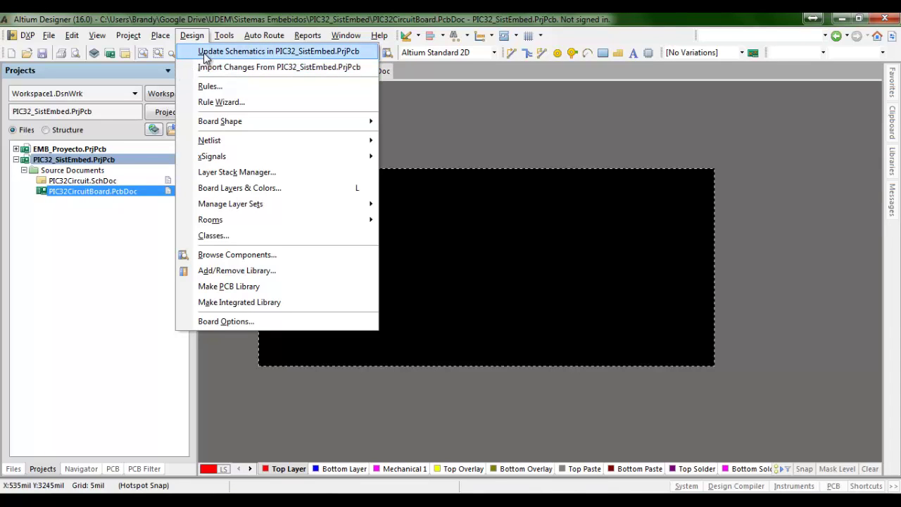
{"action": "left_click", "coordinate": [216, 65]}
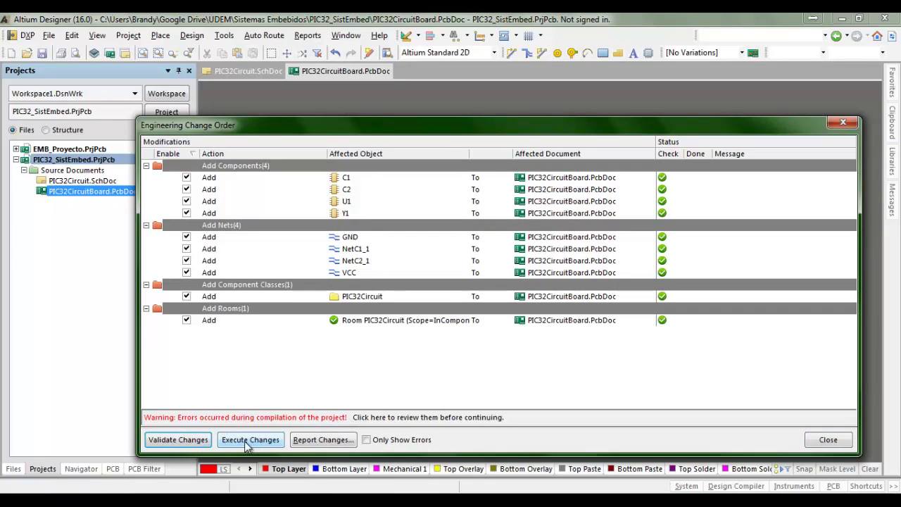
{"action": "left_click", "coordinate": [827, 439]}
{"action": "left_click_drag", "start_coordinate": [793, 339], "coordinate": [365, 327]}
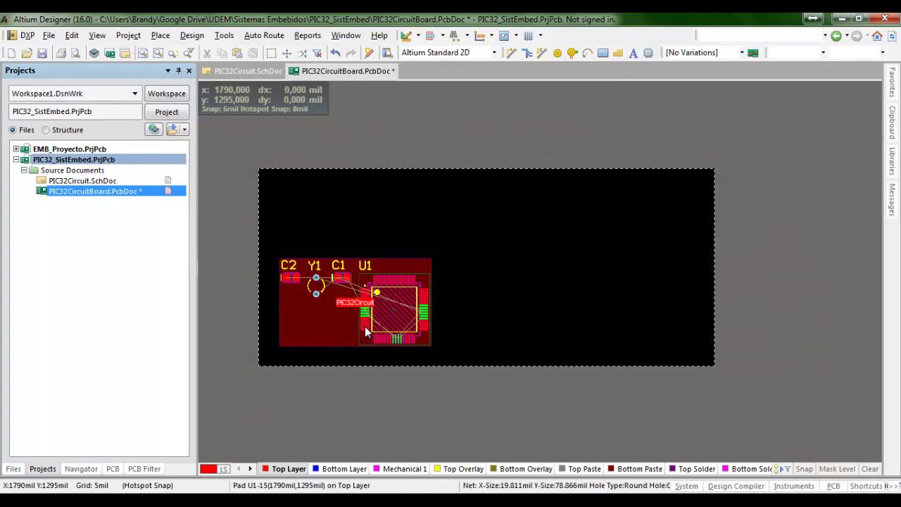
Step: Place microcontroller U1 in the board's upper-left corner and crystal Y1 just to the right of it
{"action": "scroll", "coordinate": [366, 327], "scroll_direction": "up", "scroll_amount": 1}
{"action": "right_click_drag", "start_coordinate": [385, 289], "coordinate": [439, 218]}
{"action": "scroll", "coordinate": [384, 291], "scroll_direction": "up", "scroll_amount": 3, "text": "ctrl"}
{"action": "scroll", "coordinate": [439, 255], "scroll_direction": "down", "scroll_amount": 1, "text": "ctrl"}
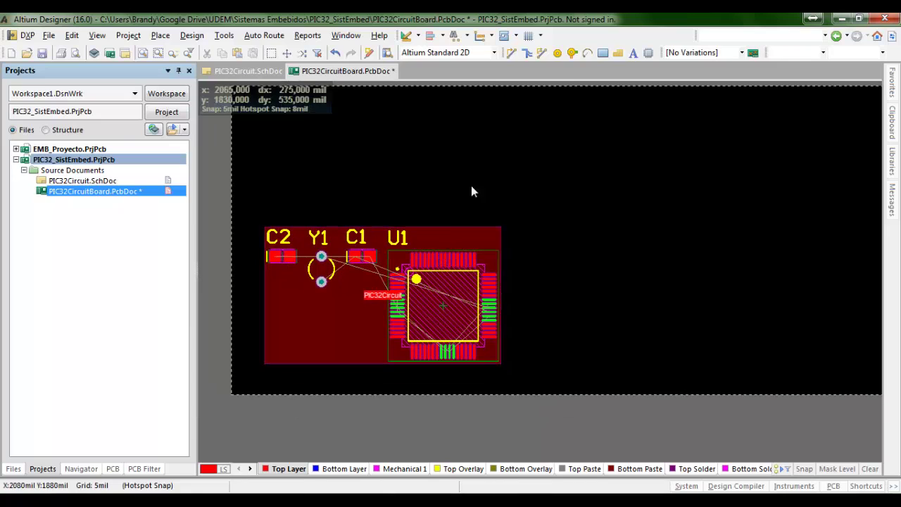
{"action": "right_click_drag", "start_coordinate": [479, 176], "coordinate": [470, 209]}
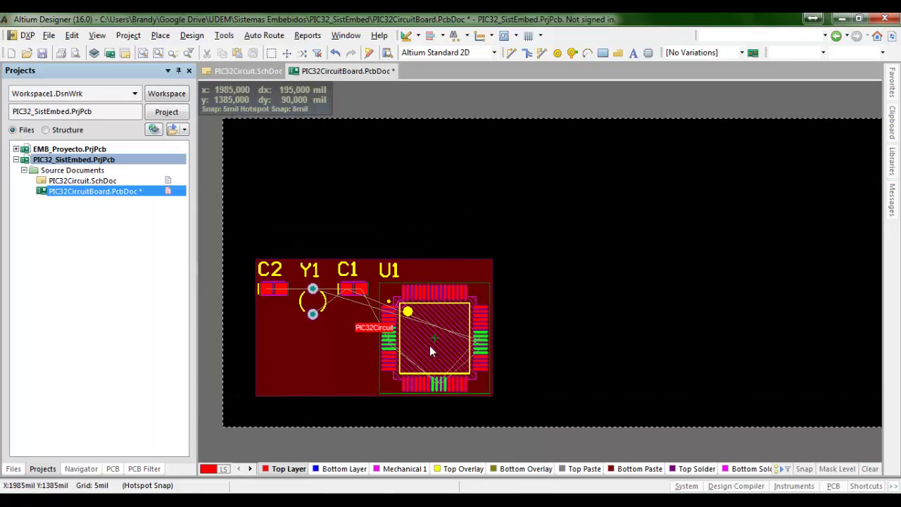
{"action": "left_click", "coordinate": [428, 277]}
{"action": "key", "text": "shift"}
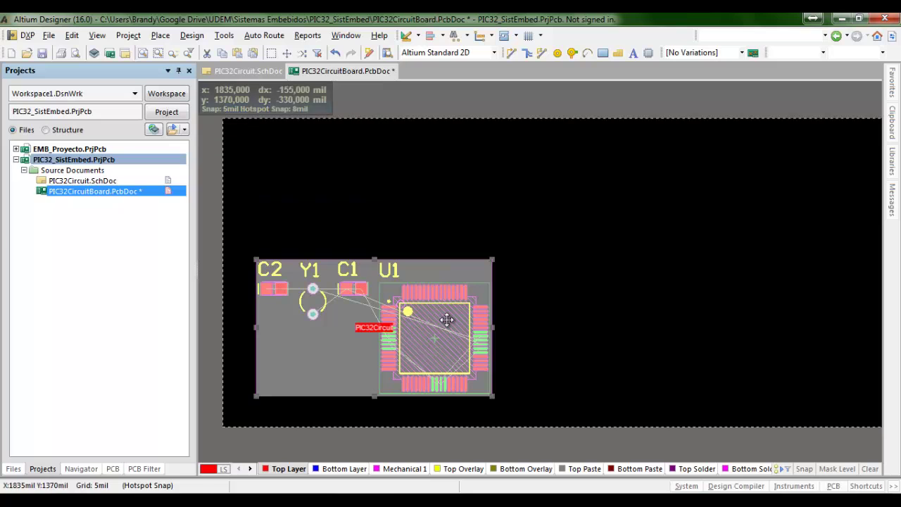
{"action": "left_click", "coordinate": [469, 312]}
{"action": "left_click_drag", "start_coordinate": [437, 332], "coordinate": [291, 192]}
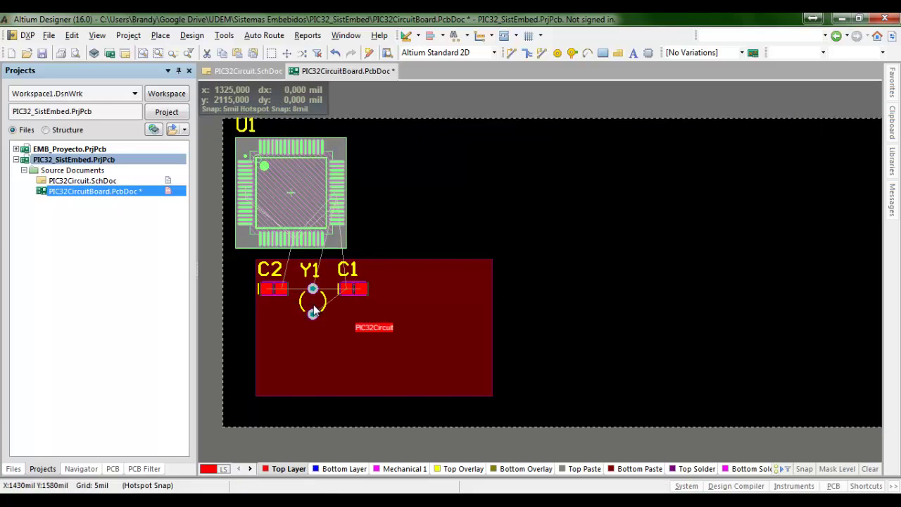
{"action": "left_click_drag", "start_coordinate": [313, 301], "coordinate": [388, 167]}
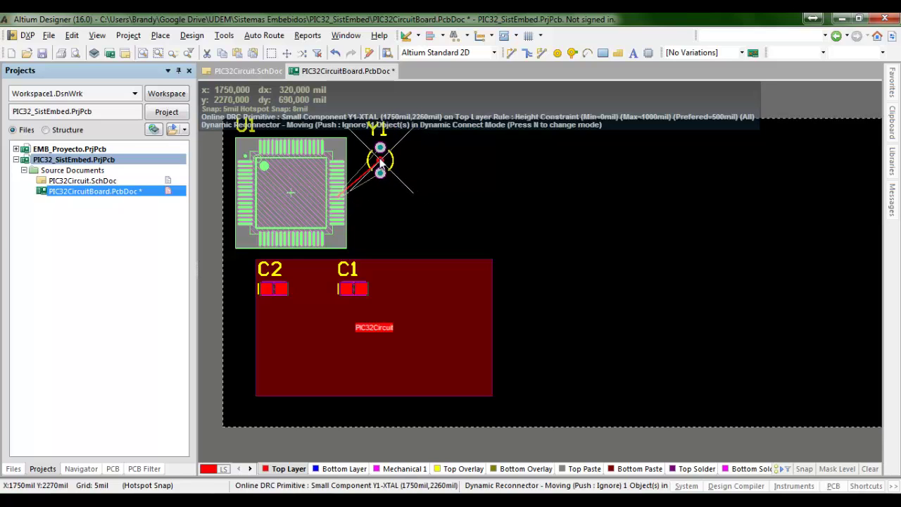
{"action": "mouse_move", "coordinate": [291, 189]}
{"action": "left_mouse_down"}
{"action": "mouse_move", "coordinate": [289, 199]}
{"action": "mouse_move", "coordinate": [350, 202]}
{"action": "left_mouse_up"}
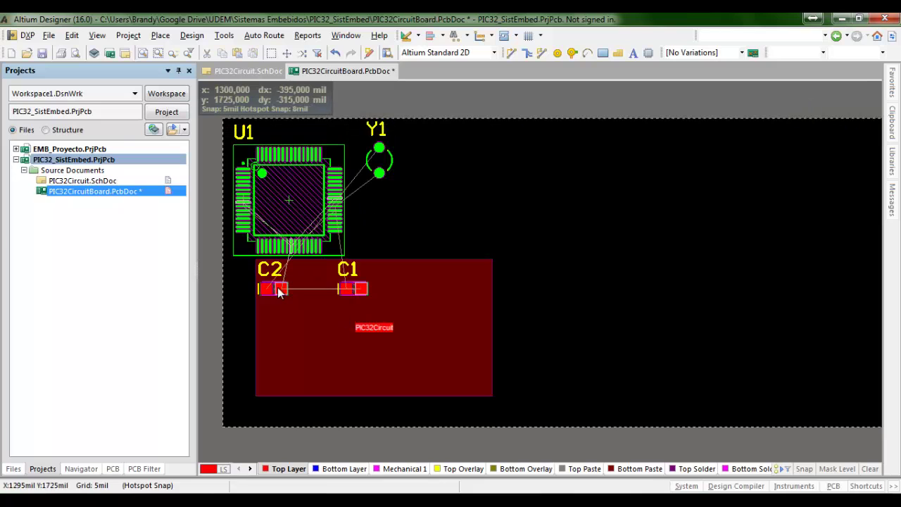
Step: Place capacitors C2 and C1 to the right of crystal Y1, with C2 above C1
{"action": "left_click_drag", "start_coordinate": [280, 293], "coordinate": [452, 180]}
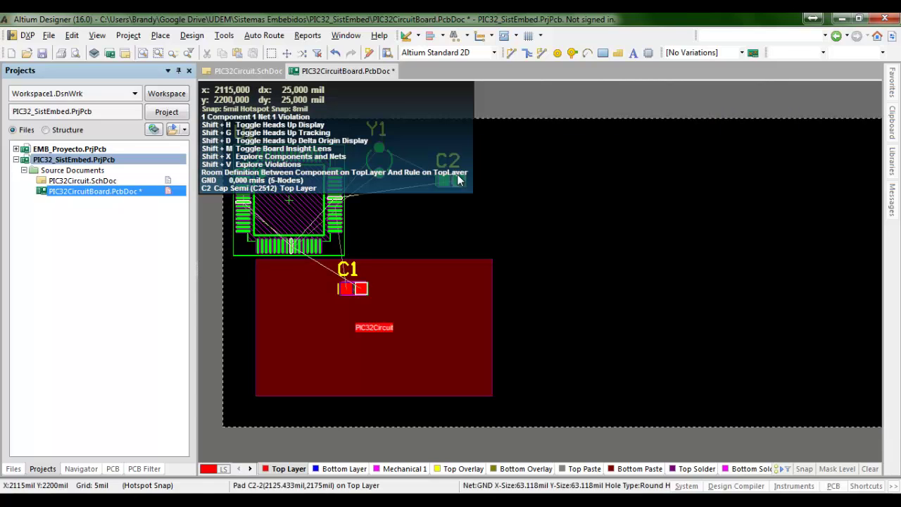
{"action": "left_click_drag", "start_coordinate": [457, 180], "coordinate": [421, 152]}
{"action": "left_click_drag", "start_coordinate": [363, 287], "coordinate": [431, 199]}
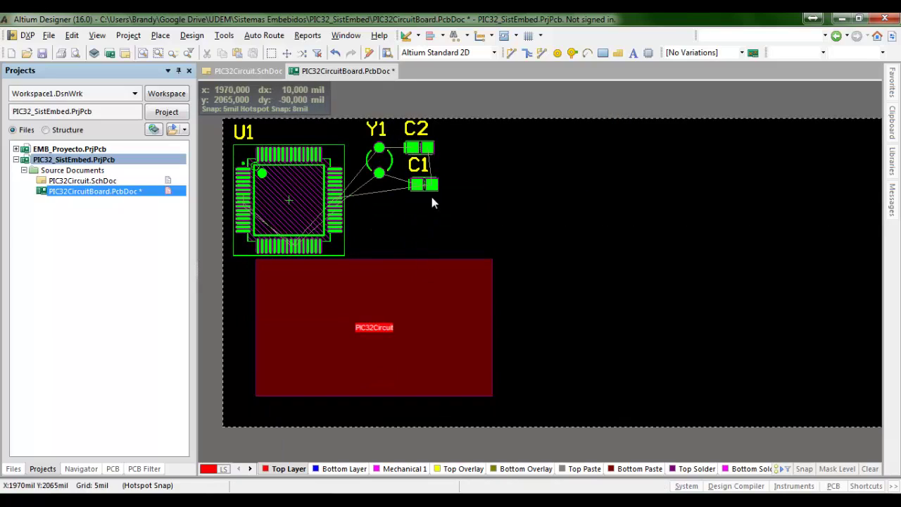
Step: Move capacitor C1 closer beneath C2, level with the lower pad of crystal Y1
{"action": "scroll", "coordinate": [432, 198], "scroll_direction": "up", "scroll_amount": 1, "text": "ctrl"}
{"action": "scroll", "coordinate": [452, 183], "scroll_direction": "up", "scroll_amount": 1, "text": "ctrl"}
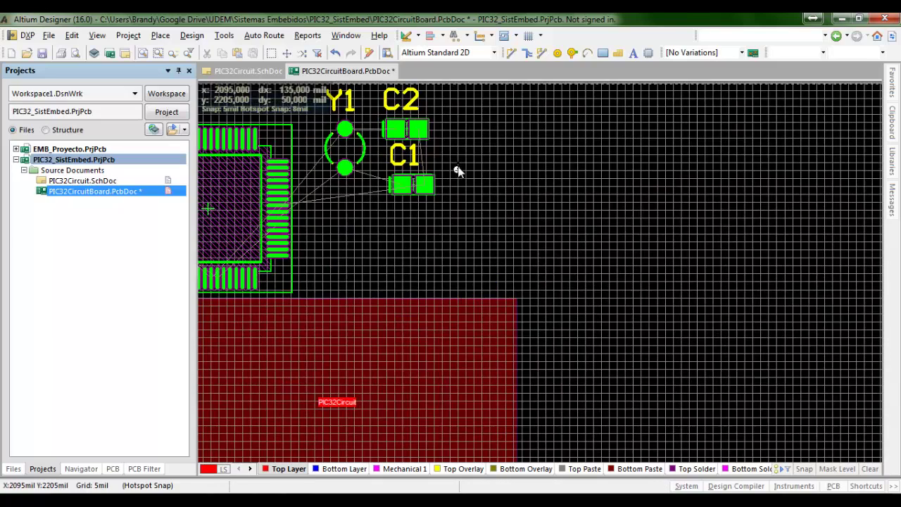
{"action": "right_click_drag", "start_coordinate": [460, 162], "coordinate": [539, 237]}
{"action": "scroll", "coordinate": [529, 152], "scroll_direction": "up", "scroll_amount": 1, "text": "ctrl"}
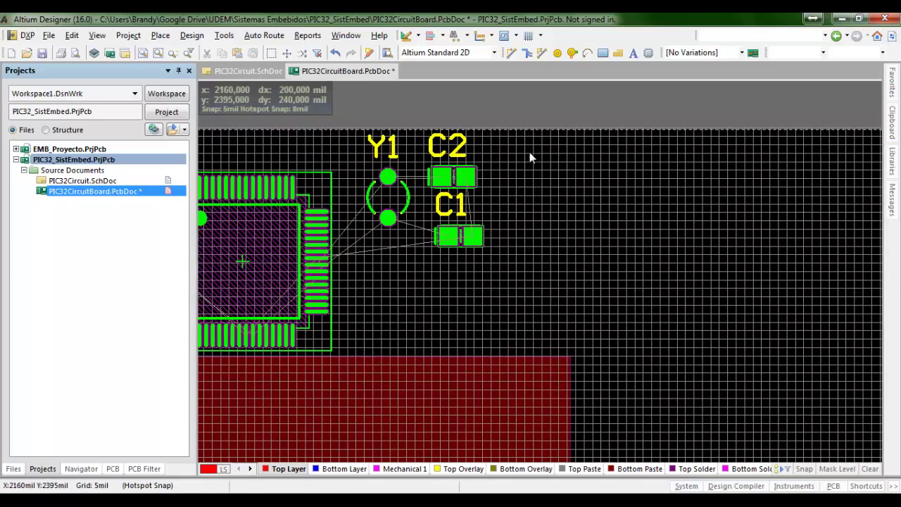
{"action": "scroll", "coordinate": [549, 115], "scroll_direction": "up", "scroll_amount": 1, "text": "ctrl"}
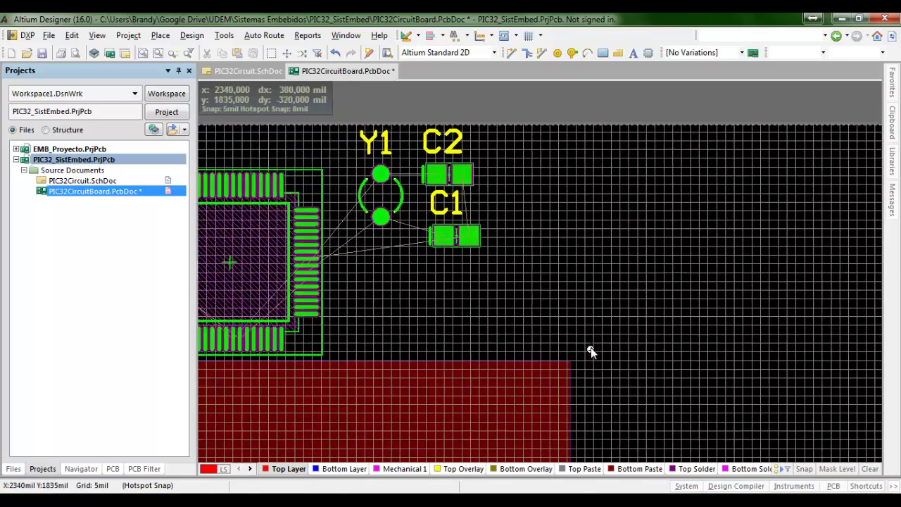
{"action": "scroll", "coordinate": [591, 354], "scroll_direction": "up", "scroll_amount": 1, "text": "ctrl"}
{"action": "right_click_drag", "start_coordinate": [491, 249], "coordinate": [630, 310]}
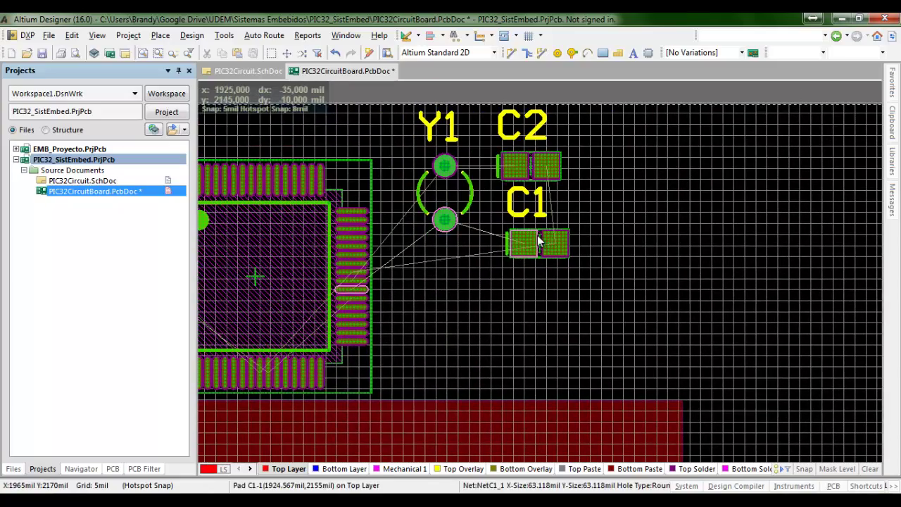
{"action": "left_click_drag", "start_coordinate": [539, 241], "coordinate": [529, 220]}
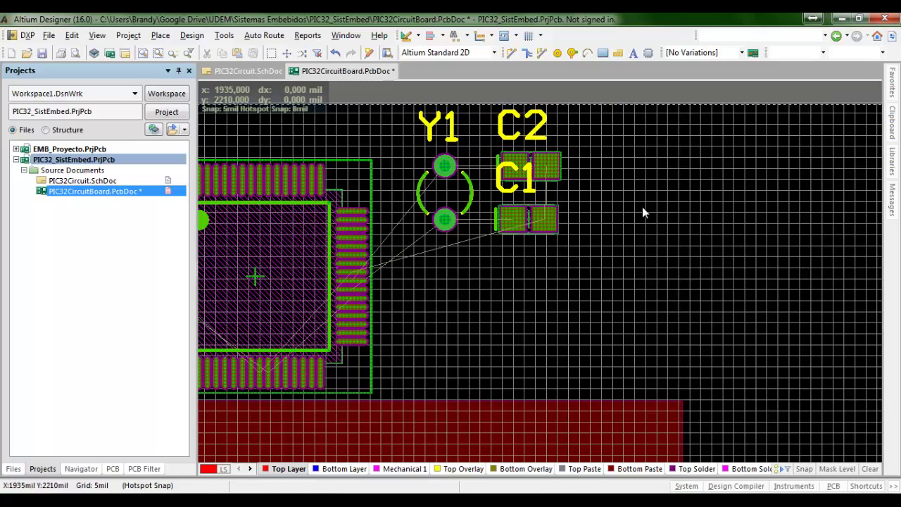
Step: Put the C1 and C2 designators to the right of their capacitors and position C1 directly below C2
{"action": "scroll", "coordinate": [485, 186], "scroll_direction": "up", "scroll_amount": 3, "text": "ctrl"}
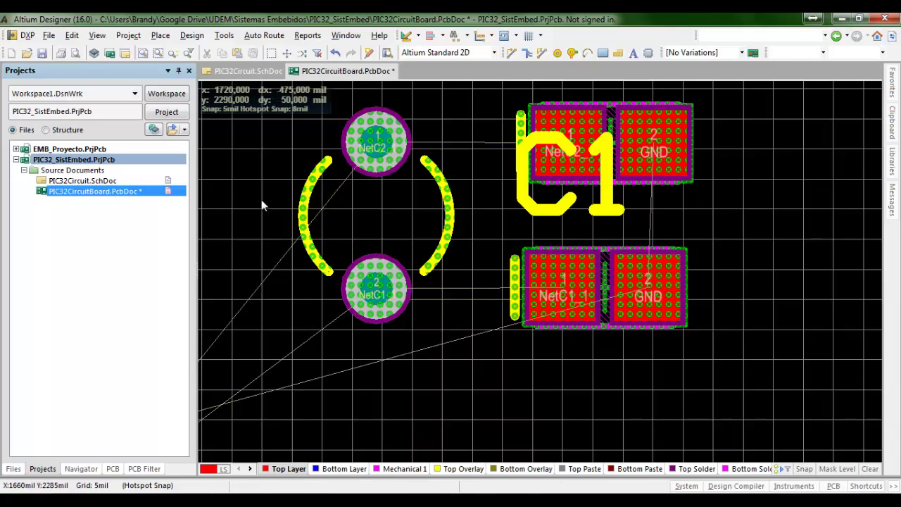
{"action": "middle_click_drag", "start_coordinate": [319, 195], "coordinate": [351, 180]}
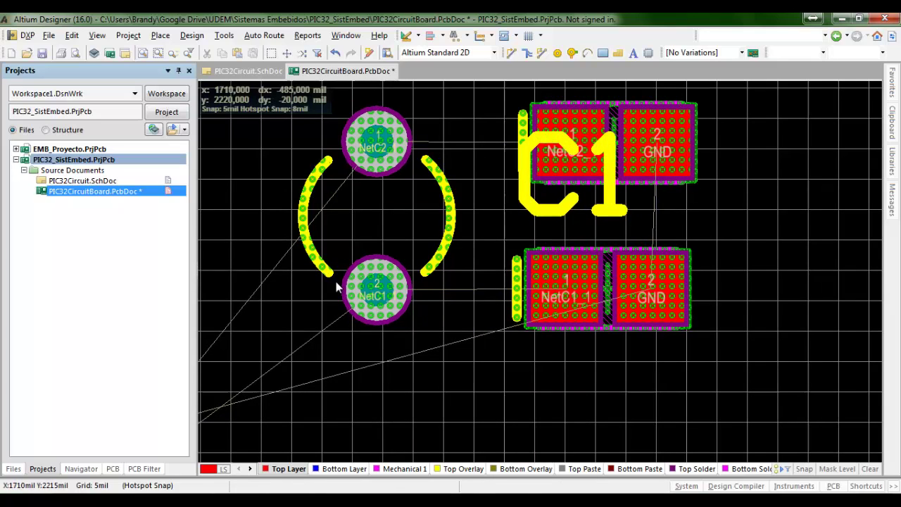
{"action": "scroll", "coordinate": [310, 199], "scroll_direction": "down", "scroll_amount": 3, "text": "ctrl"}
{"action": "right_click_drag", "start_coordinate": [434, 188], "coordinate": [521, 141]}
{"action": "left_click_drag", "start_coordinate": [480, 190], "coordinate": [482, 214]}
{"action": "left_click_drag", "start_coordinate": [459, 180], "coordinate": [504, 206]}
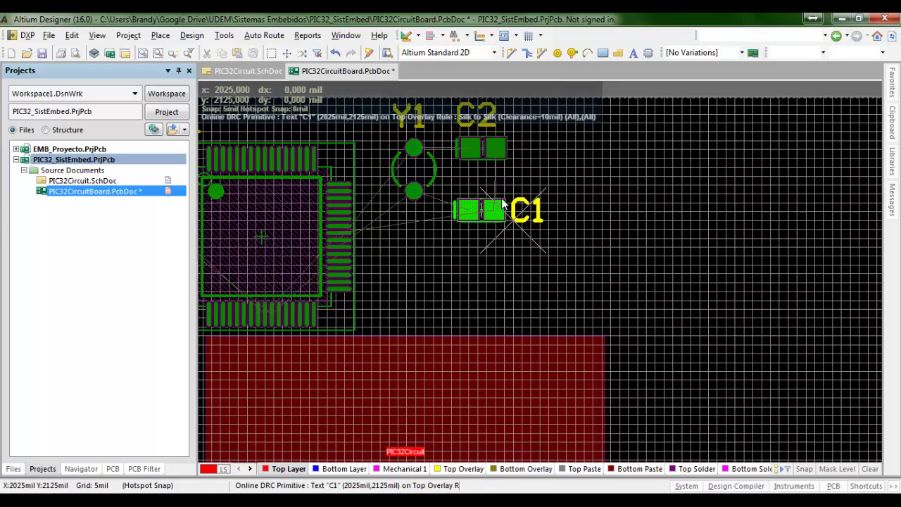
{"action": "left_click_drag", "start_coordinate": [502, 204], "coordinate": [502, 205]}
{"action": "left_click_drag", "start_coordinate": [462, 130], "coordinate": [512, 159]}
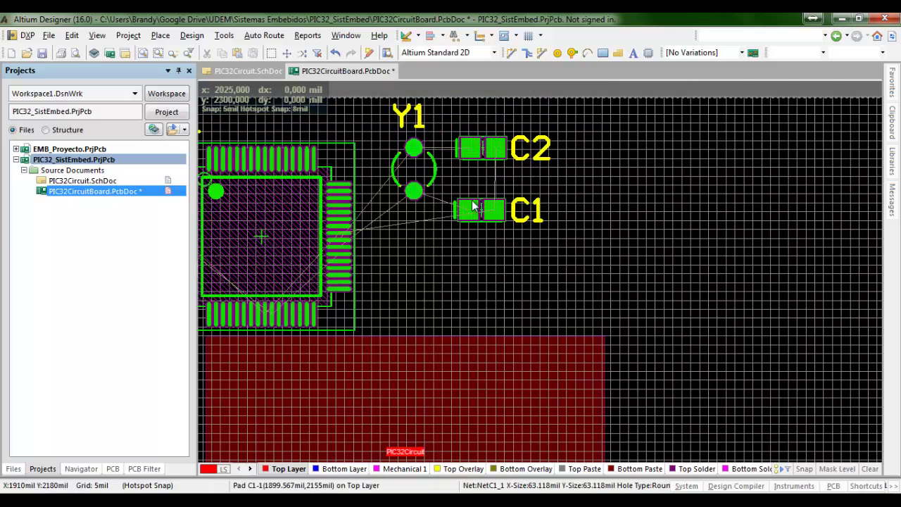
{"action": "left_click_drag", "start_coordinate": [471, 207], "coordinate": [483, 187]}
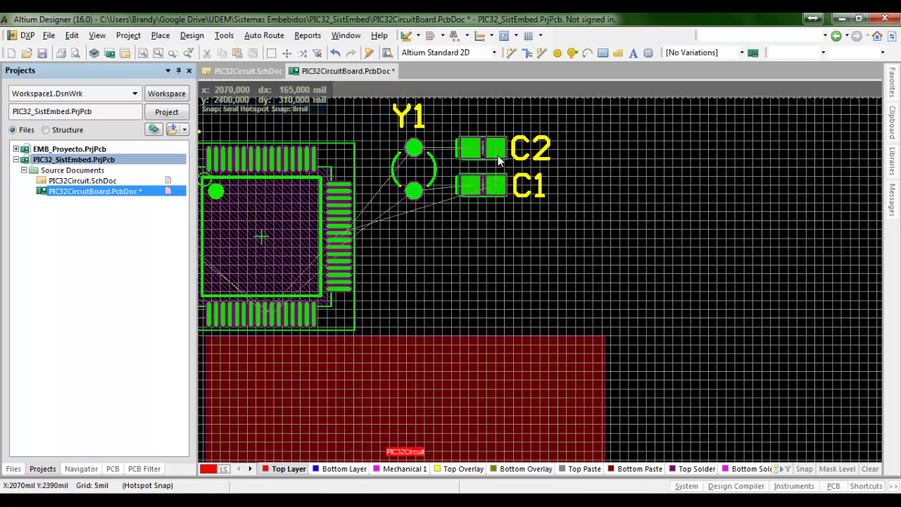
Step: Delete the PIC32Circuit room from the board
{"action": "right_click_drag", "start_coordinate": [450, 263], "coordinate": [570, 207]}
{"action": "left_click", "coordinate": [523, 358]}
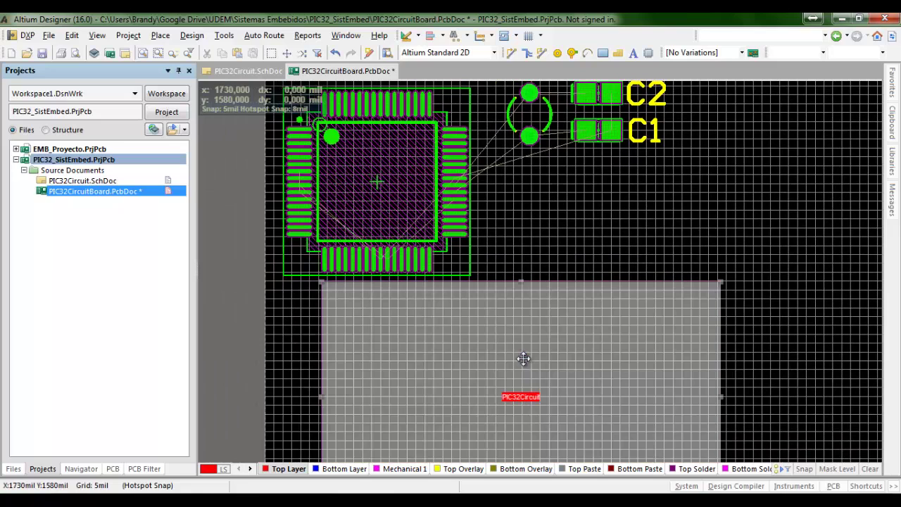
{"action": "key", "text": "Delete"}
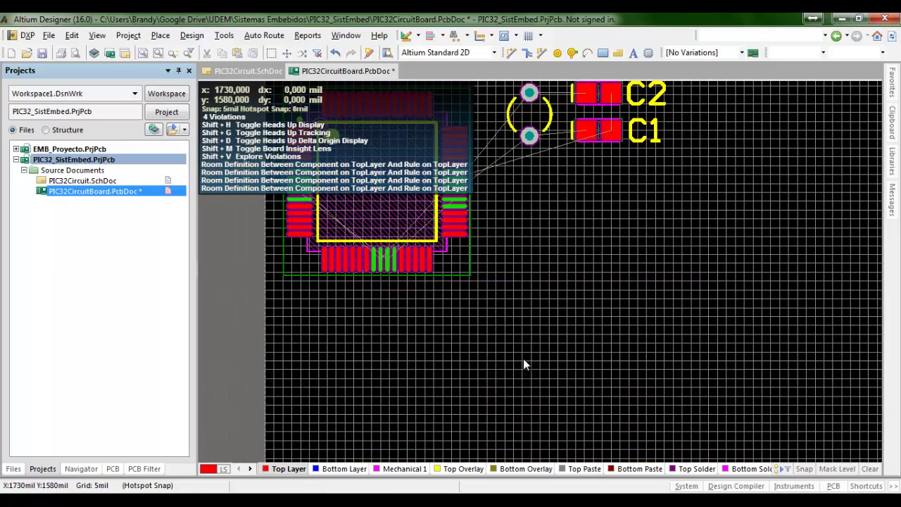
Step: Autoroute all connections on the board
{"action": "scroll", "coordinate": [545, 249], "scroll_direction": "down", "scroll_amount": 1, "text": "ctrl"}
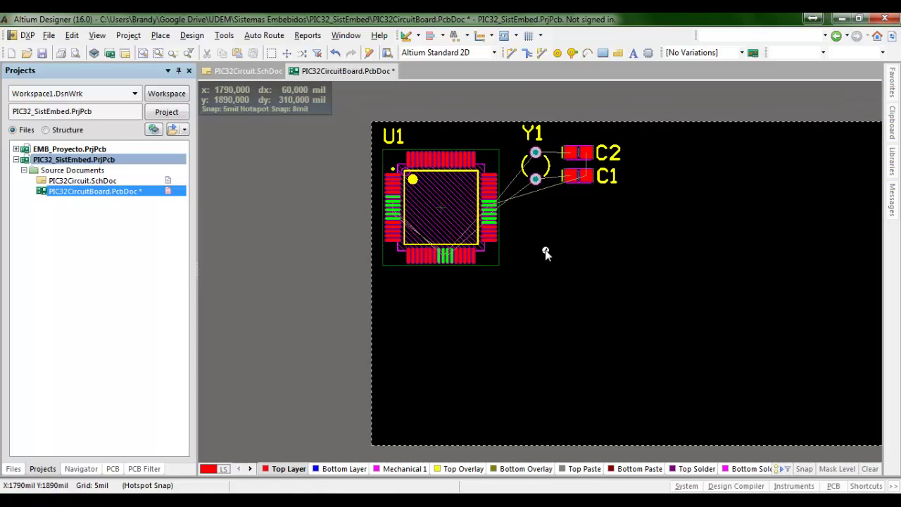
{"action": "right_click_drag", "start_coordinate": [646, 270], "coordinate": [528, 255]}
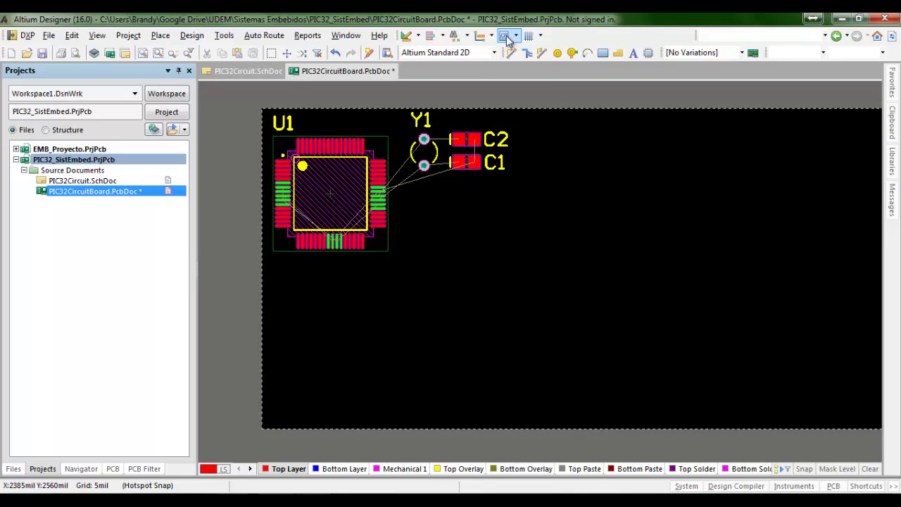
{"action": "left_click", "coordinate": [264, 35]}
{"action": "left_click", "coordinate": [267, 54]}
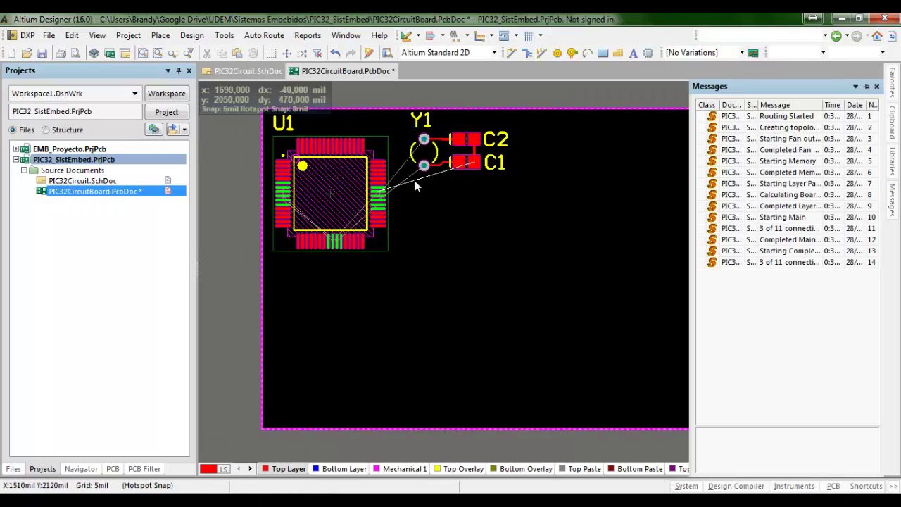
Step: Close the autorouting messages and try multi-routing from crystal Y1's upper pad
{"action": "left_click", "coordinate": [876, 86]}
{"action": "scroll", "coordinate": [382, 151], "scroll_direction": "up", "scroll_amount": 4, "text": "ctrl"}
{"action": "left_click", "coordinate": [577, 106]}
{"action": "left_click", "coordinate": [542, 109]}
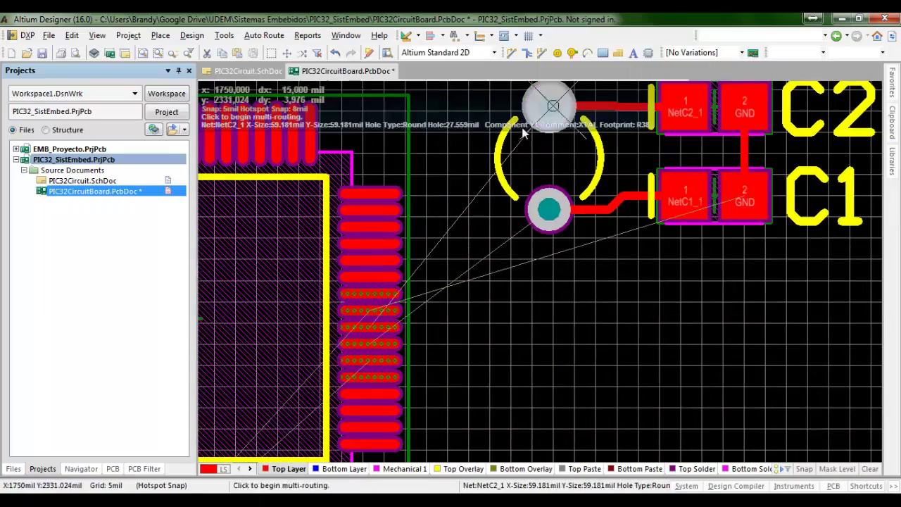
{"action": "left_click", "coordinate": [531, 280]}
Step: Move crystal Y1 and capacitors C1 and C2 down together with their tracks, level with U1's crystal pads
{"action": "scroll", "coordinate": [514, 170], "scroll_direction": "down", "scroll_amount": 2, "text": "ctrl"}
{"action": "left_click_drag", "start_coordinate": [672, 106], "coordinate": [496, 204]}
{"action": "left_click_drag", "start_coordinate": [602, 135], "coordinate": [601, 214]}
{"action": "scroll", "coordinate": [457, 220], "scroll_direction": "up", "scroll_amount": 4, "text": "ctrl"}
{"action": "left_click_drag", "start_coordinate": [805, 327], "coordinate": [790, 343]}
{"action": "left_click", "coordinate": [528, 296]}
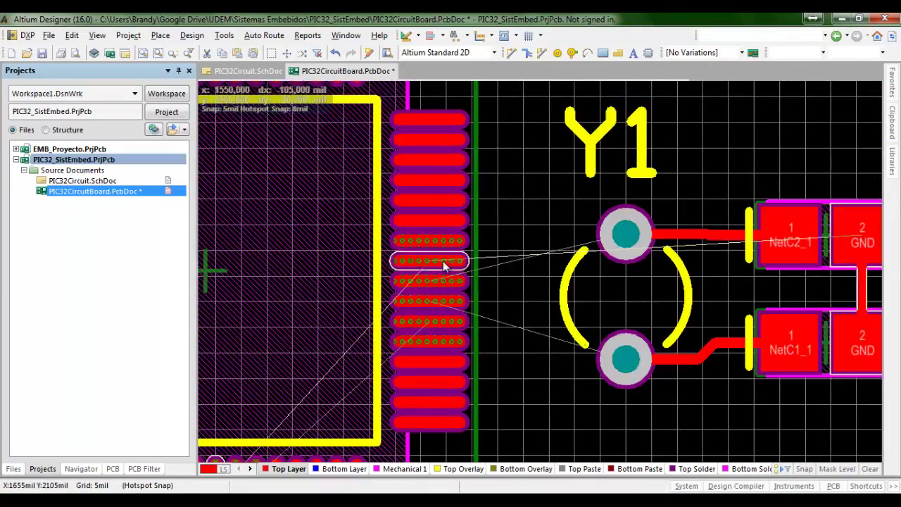
Step: Multi-route tracks from U1's two adjacent crystal pads to the pads of crystal Y1
{"action": "left_click", "coordinate": [526, 52]}
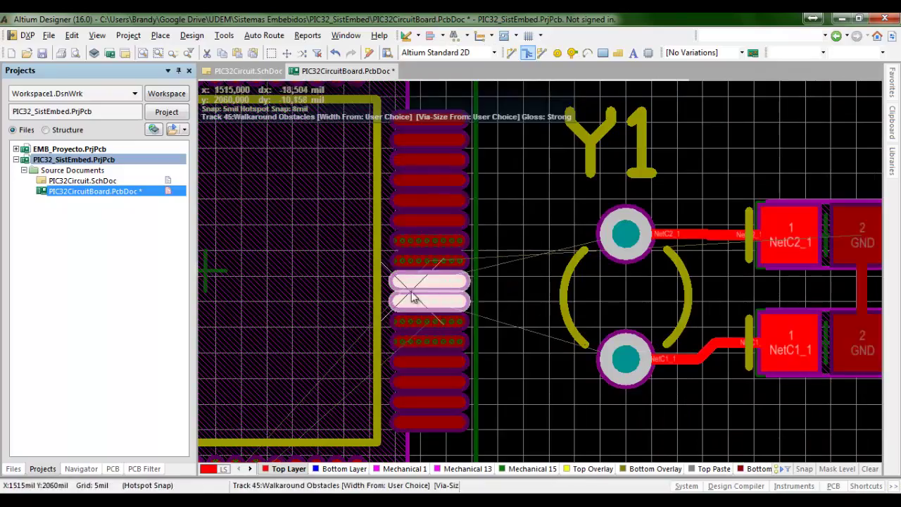
{"action": "left_click", "coordinate": [412, 301]}
{"action": "left_click", "coordinate": [624, 363]}
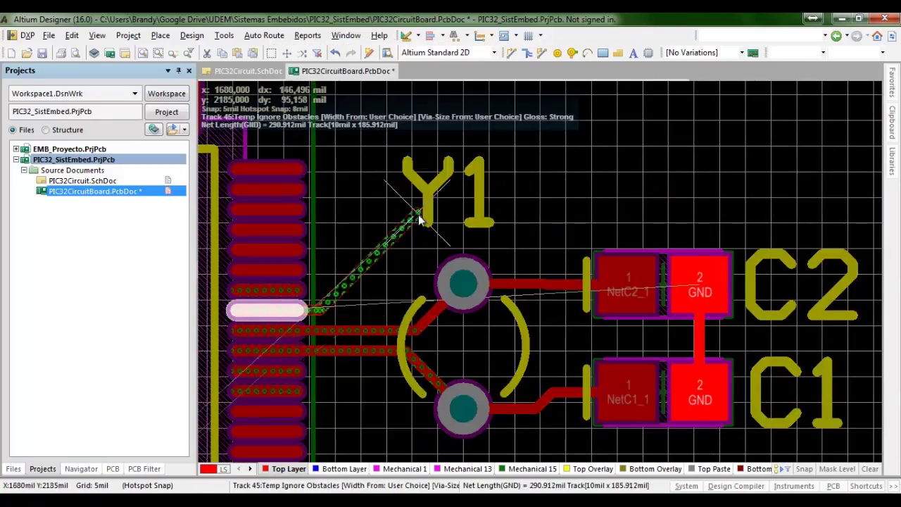
Step: Route the GND track from U1's ground pad over the top of Y1 to C2's GND pad and bevel its corner above C2
{"action": "left_click", "coordinate": [438, 216]}
{"action": "left_click", "coordinate": [700, 287]}
{"action": "right_click", "coordinate": [699, 287]}
{"action": "left_click", "coordinate": [570, 217]}
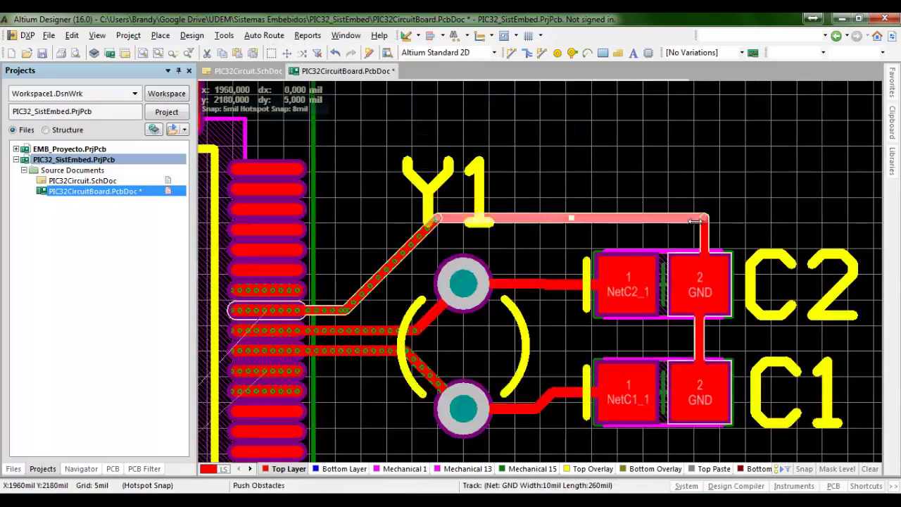
{"action": "left_click_drag", "start_coordinate": [702, 217], "coordinate": [690, 255]}
{"action": "mouse_move", "coordinate": [423, 434]}
{"action": "right_mouse_down"}
{"action": "mouse_move", "coordinate": [659, 258]}
{"action": "mouse_move", "coordinate": [598, 258]}
{"action": "mouse_move", "coordinate": [539, 302]}
{"action": "mouse_move", "coordinate": [528, 362]}
{"action": "mouse_move", "coordinate": [431, 315]}
{"action": "mouse_move", "coordinate": [398, 286]}
{"action": "right_mouse_up"}
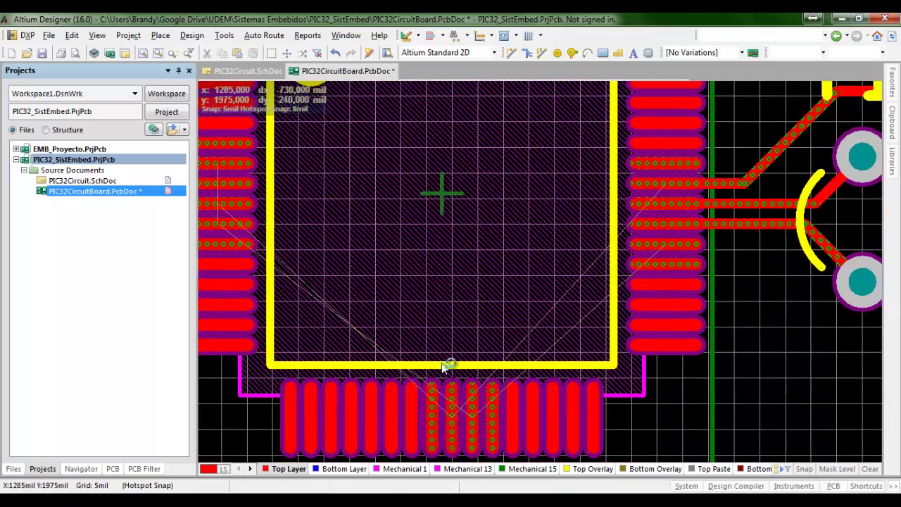
{"action": "left_click", "coordinate": [447, 415]}
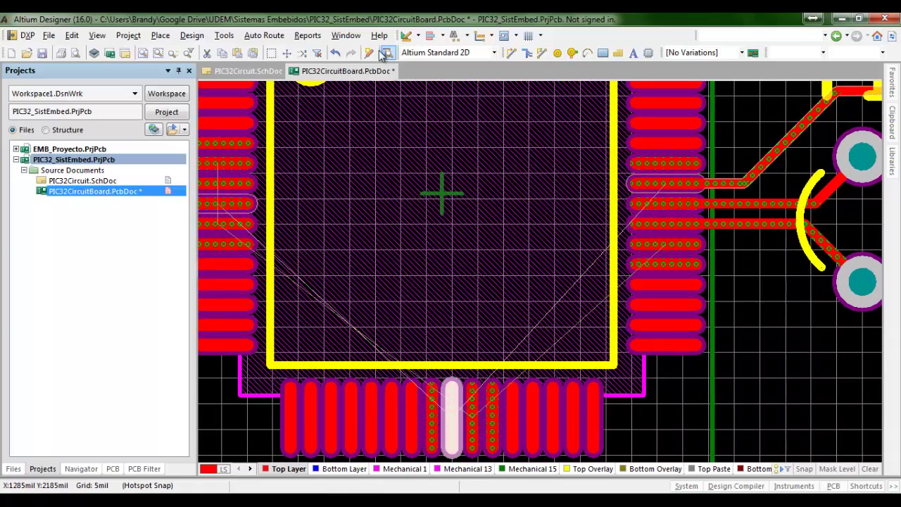
{"action": "right_click_drag", "start_coordinate": [734, 307], "coordinate": [517, 376]}
Step: Delete the tracks between U1's two crystal pads and crystal Y1
{"action": "left_click", "coordinate": [484, 310]}
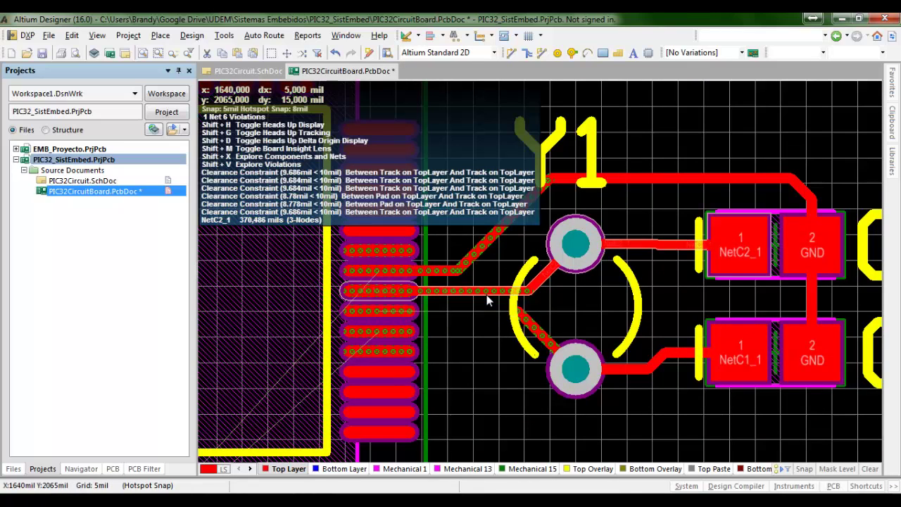
{"action": "key", "text": "Delete"}
{"action": "left_click", "coordinate": [540, 343]}
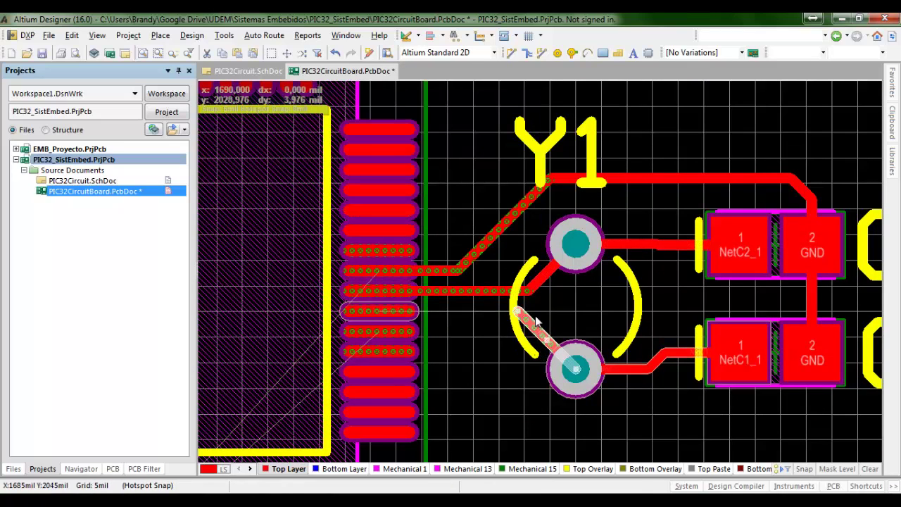
{"action": "key", "text": "Delete"}
{"action": "left_click", "coordinate": [517, 290]}
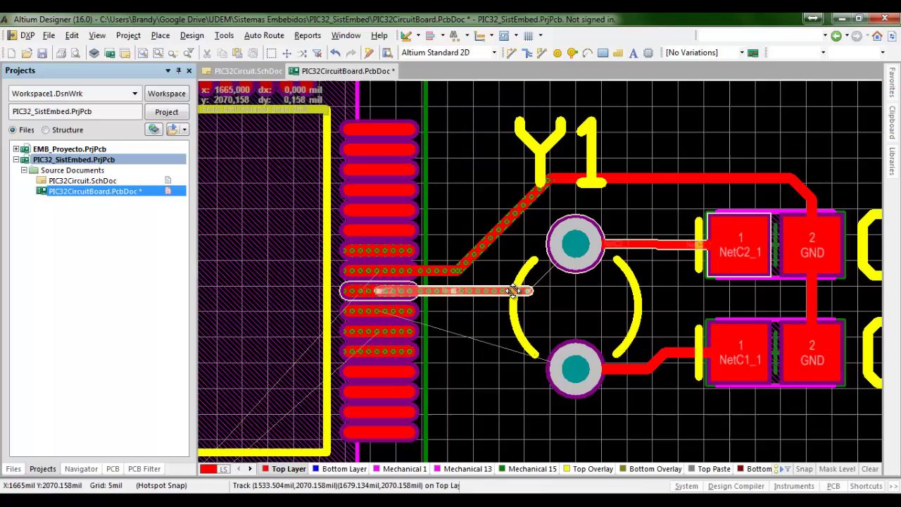
{"action": "key", "text": "Delete"}
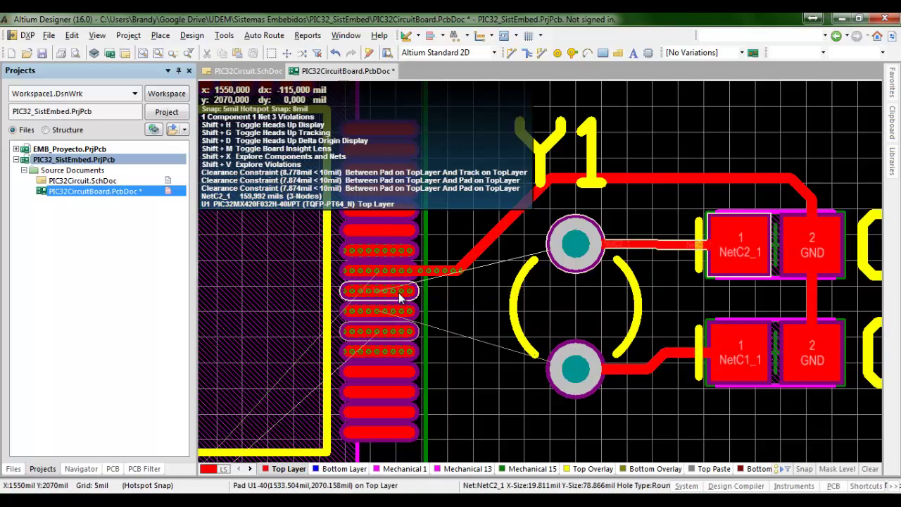
Step: Select U1's NetC2_1 and NetC1_1 pads together and try interactive differential pair routing from them
{"action": "left_click", "coordinate": [398, 292]}
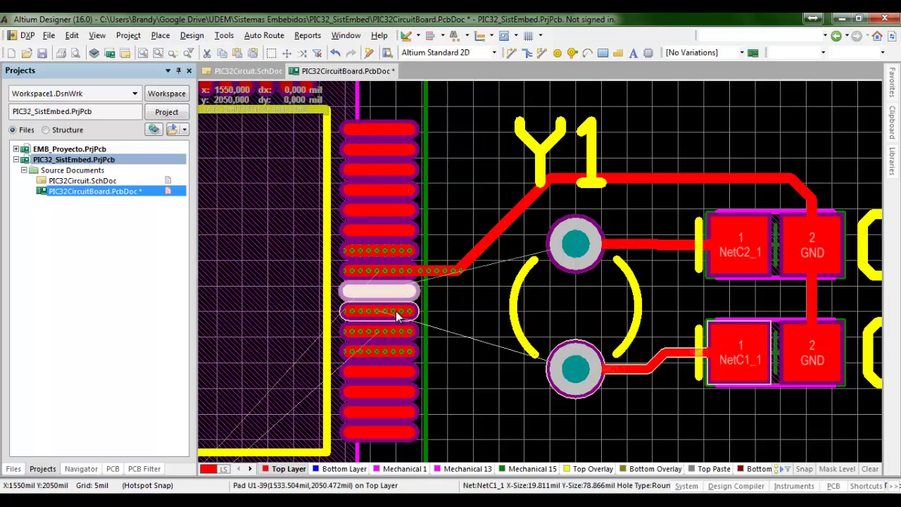
{"action": "left_click", "coordinate": [396, 314], "text": "shift"}
{"action": "right_click", "coordinate": [388, 304]}
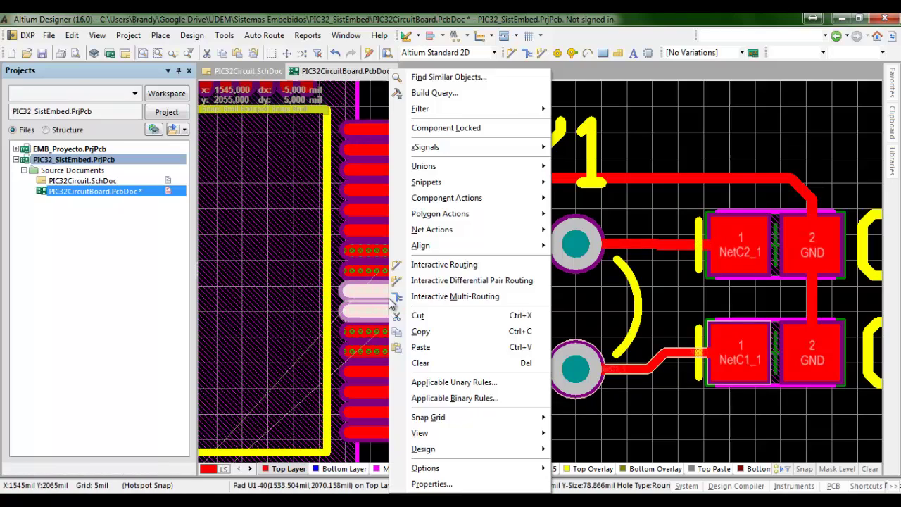
{"action": "left_click", "coordinate": [445, 280]}
{"action": "left_click", "coordinate": [449, 276]}
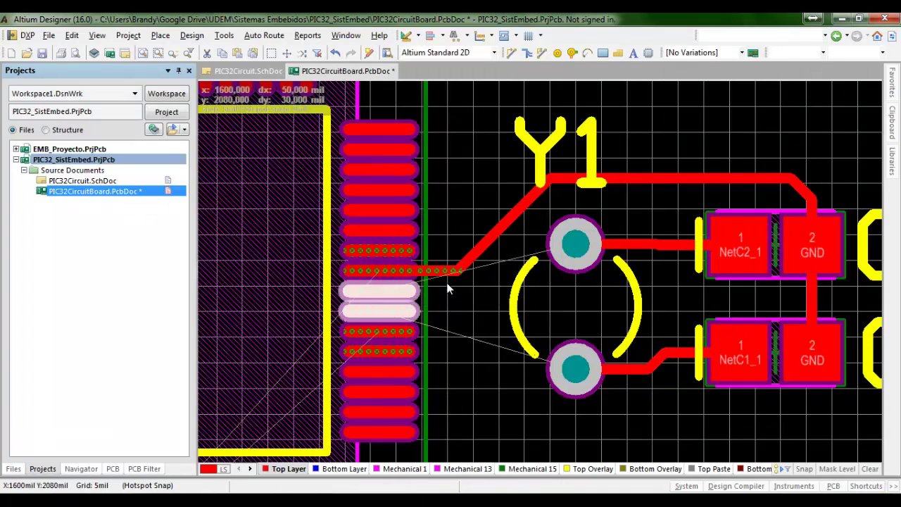
{"action": "left_click", "coordinate": [380, 309], "text": "ctrl"}
{"action": "right_click", "coordinate": [380, 309]}
{"action": "left_click", "coordinate": [371, 292]}
{"action": "left_click", "coordinate": [373, 291]}
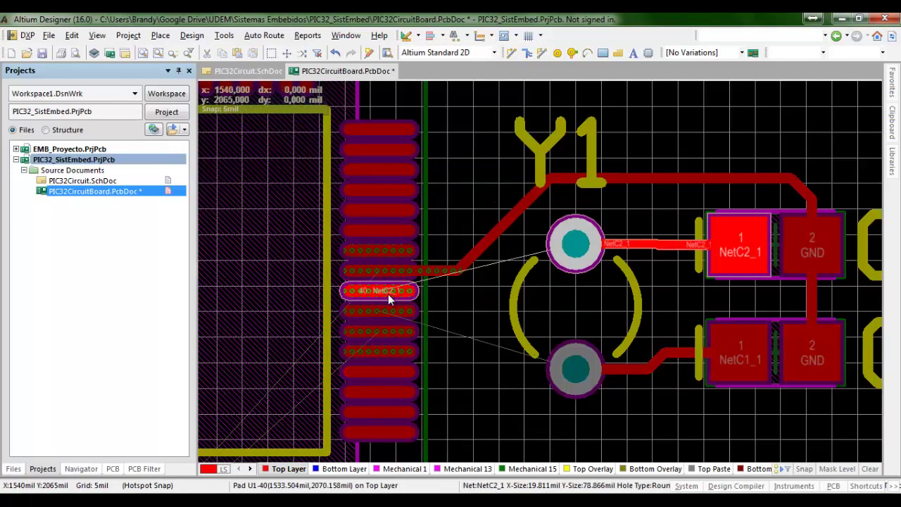
{"action": "left_click", "coordinate": [387, 296]}
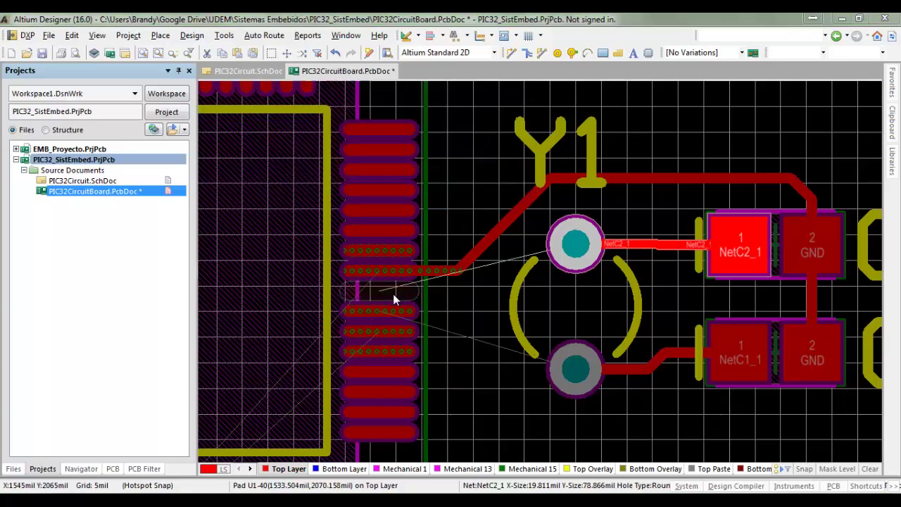
{"action": "double_click", "coordinate": [392, 294]}
{"action": "key", "text": "Escape"}
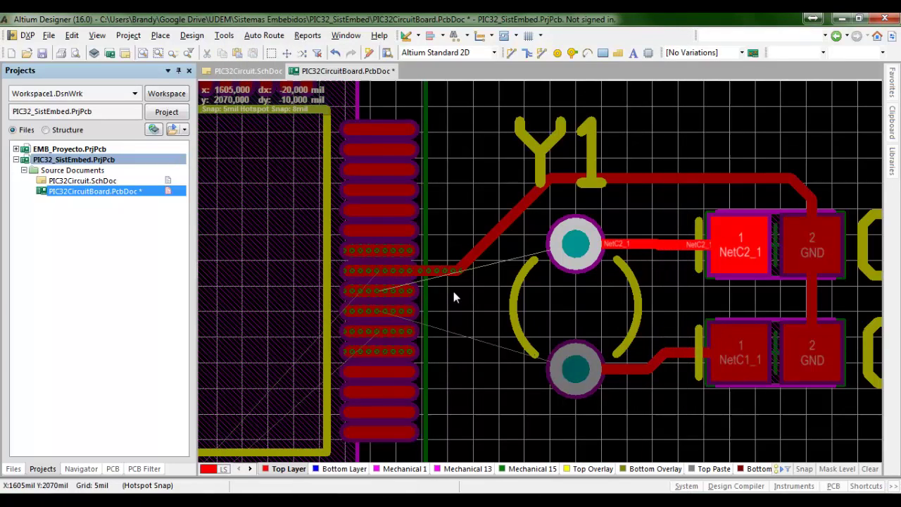
{"action": "left_click", "coordinate": [453, 291]}
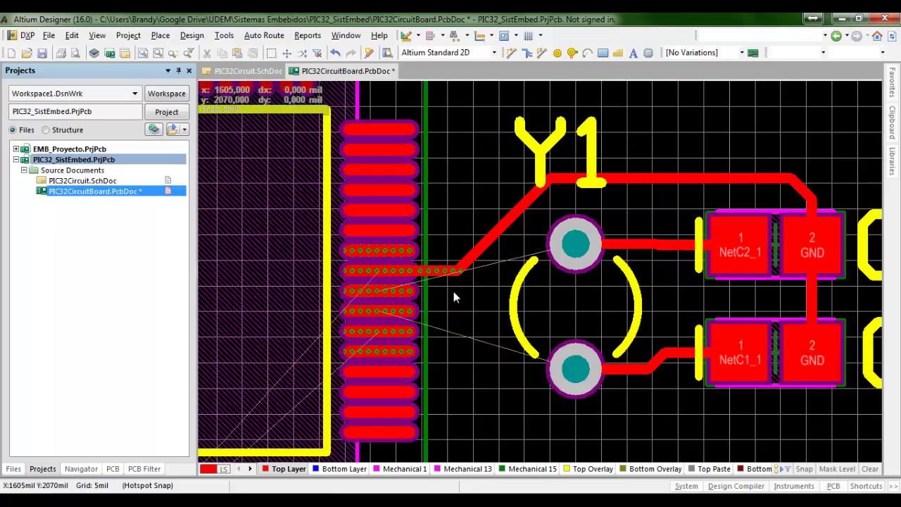
Step: Retry interactive differential pair routing from U1's two selected crystal pads and dismiss the error
{"action": "right_click", "coordinate": [384, 310]}
{"action": "left_click", "coordinate": [466, 233]}
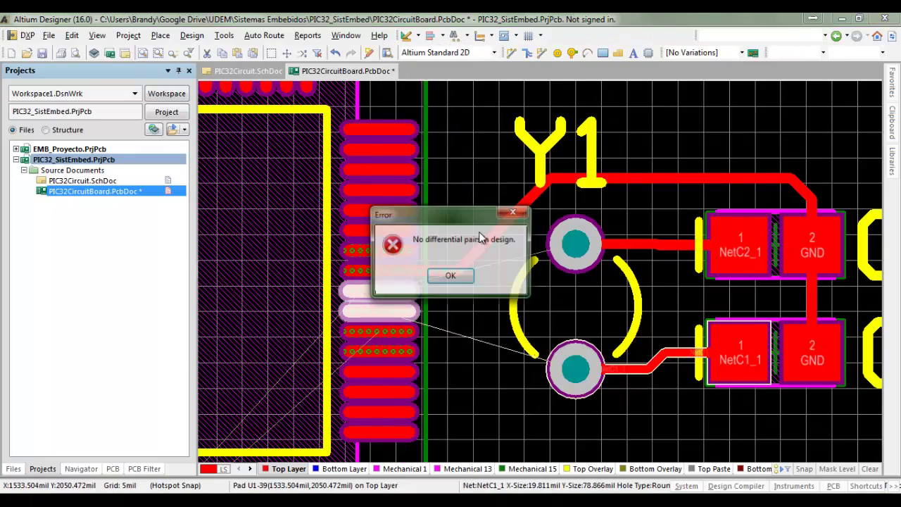
{"action": "left_click", "coordinate": [451, 277]}
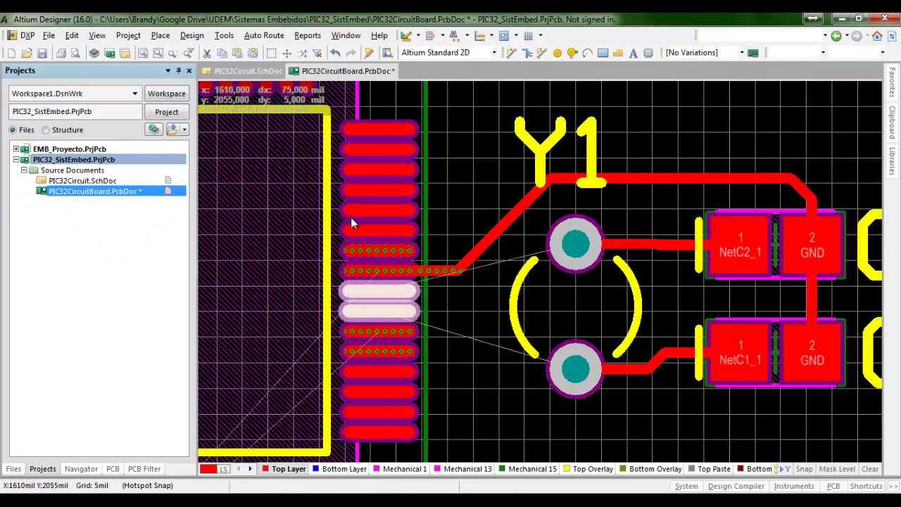
{"action": "left_click", "coordinate": [250, 70]}
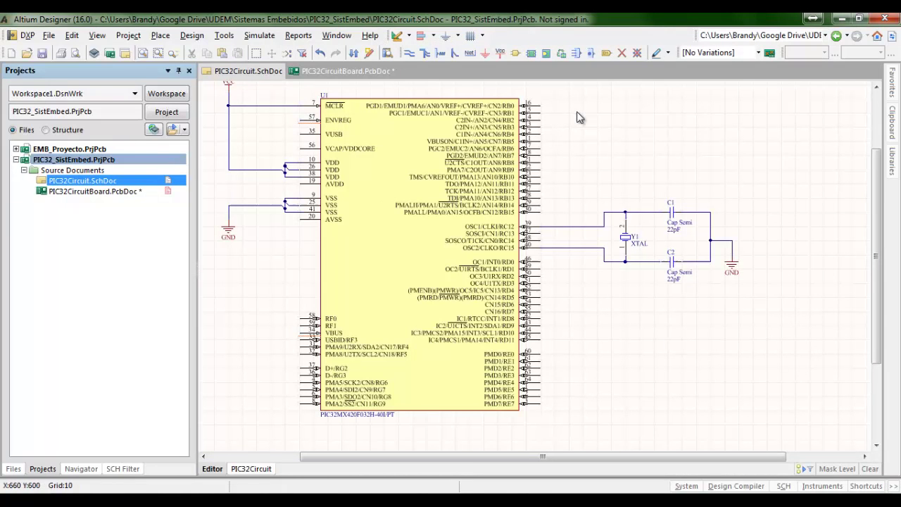
{"action": "left_click", "coordinate": [741, 52]}
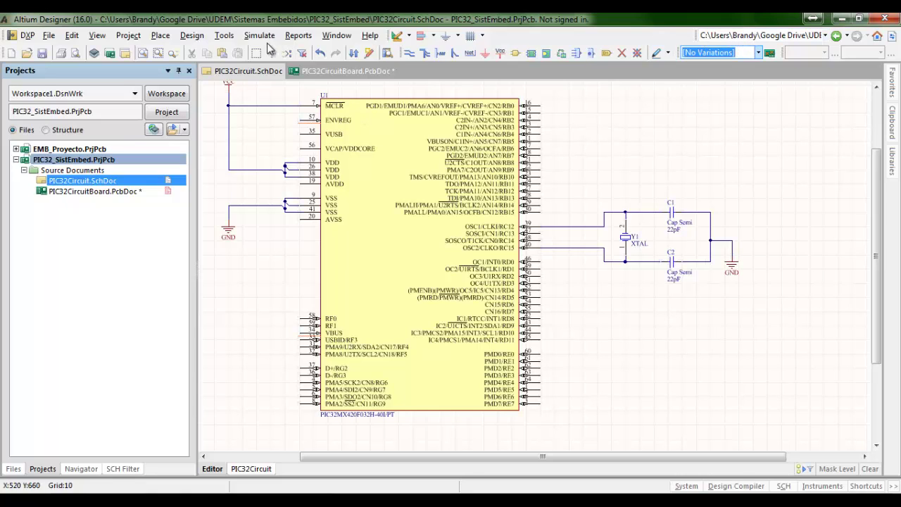
{"action": "left_click", "coordinate": [652, 127]}
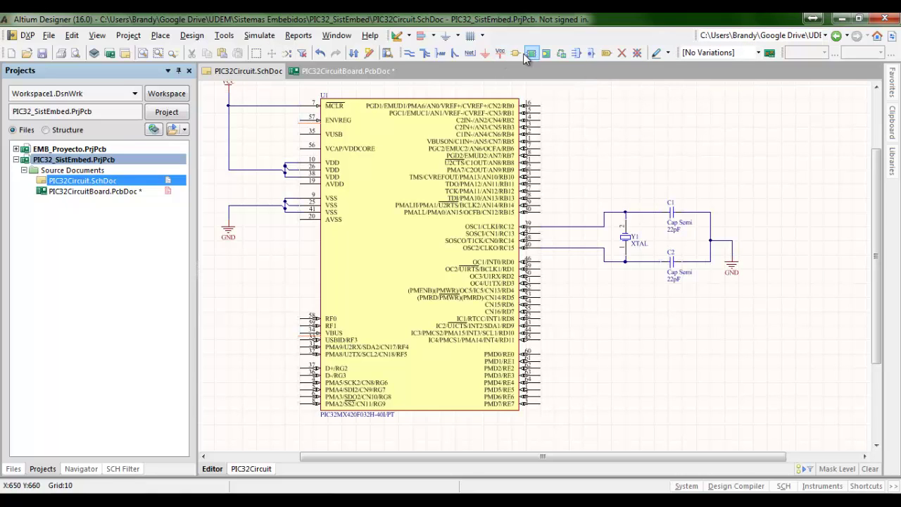
{"action": "left_click", "coordinate": [498, 55]}
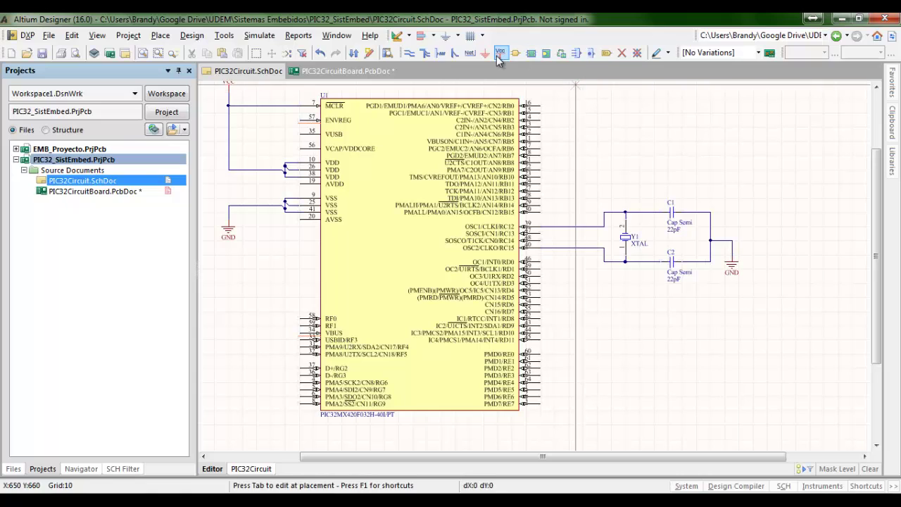
{"action": "right_click", "coordinate": [571, 104]}
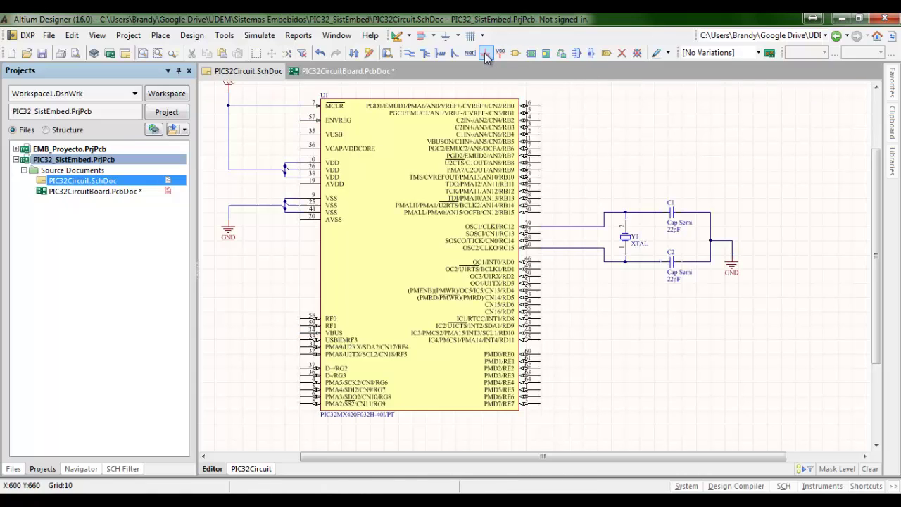
{"action": "left_click", "coordinate": [484, 53]}
{"action": "right_click", "coordinate": [571, 128]}
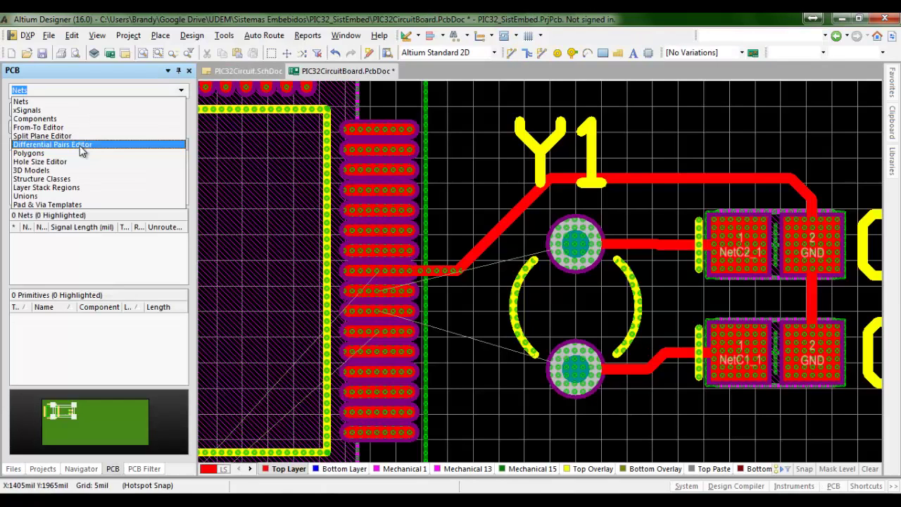
Step: Switch the board's object browser from Nets to the Differential Pairs Editor
{"action": "left_click", "coordinate": [181, 92]}
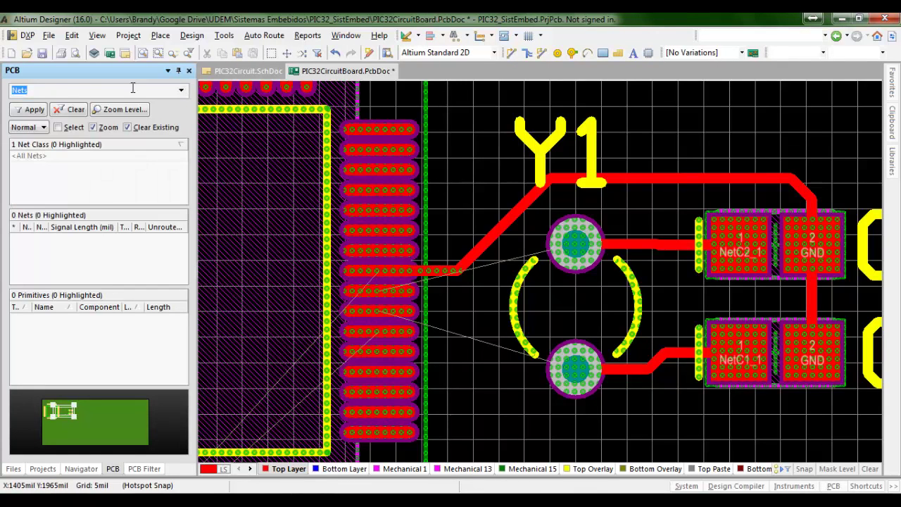
{"action": "left_click", "coordinate": [23, 467]}
{"action": "left_click", "coordinate": [35, 468]}
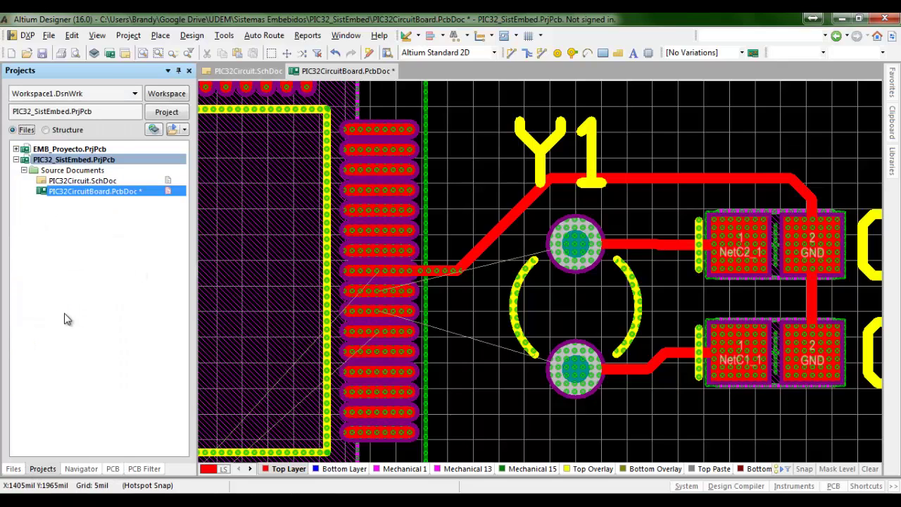
{"action": "left_click", "coordinate": [112, 468]}
{"action": "left_click", "coordinate": [180, 94]}
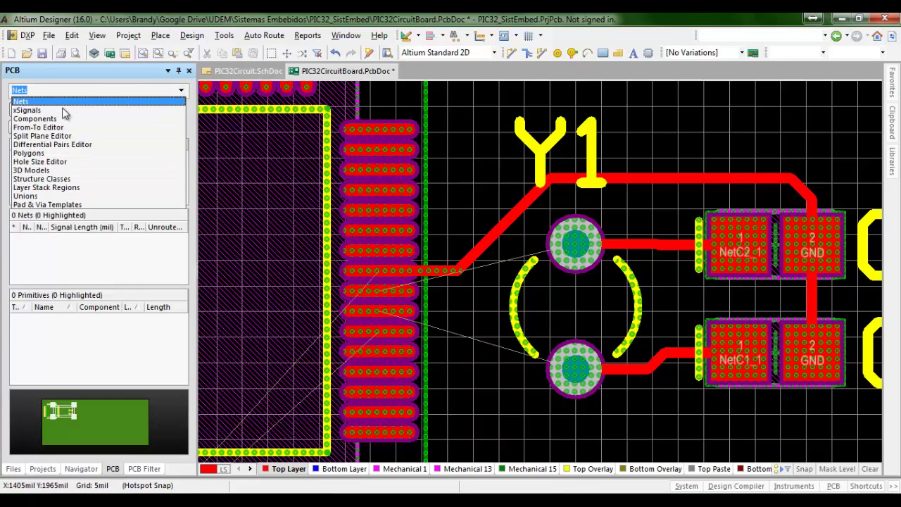
{"action": "left_click", "coordinate": [50, 145]}
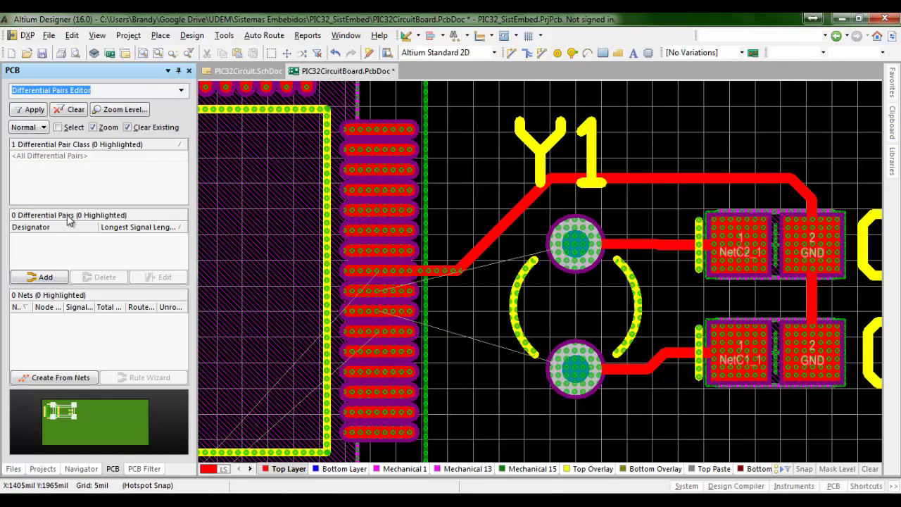
Step: Create a differential pair named Oscilator with NetC1_1 as the positive net and NetC2_1 as the negative net
{"action": "left_click", "coordinate": [44, 277]}
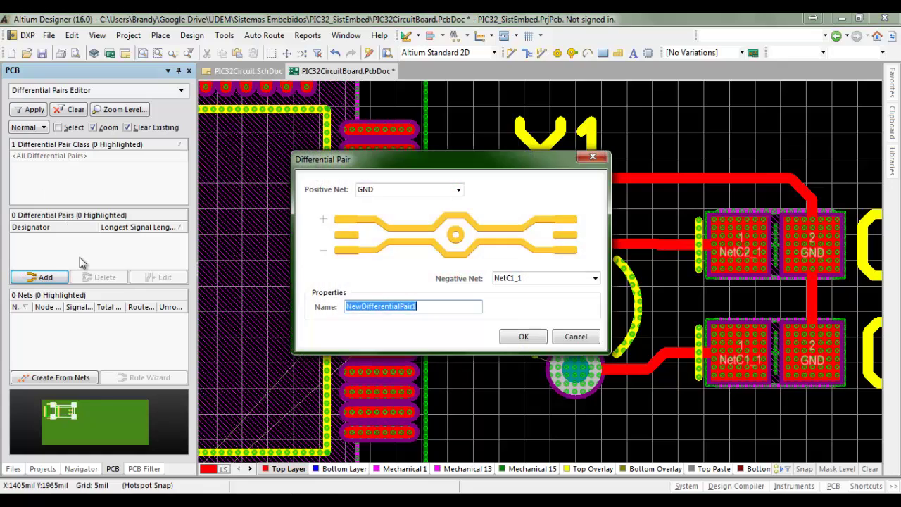
{"action": "left_click", "coordinate": [458, 190]}
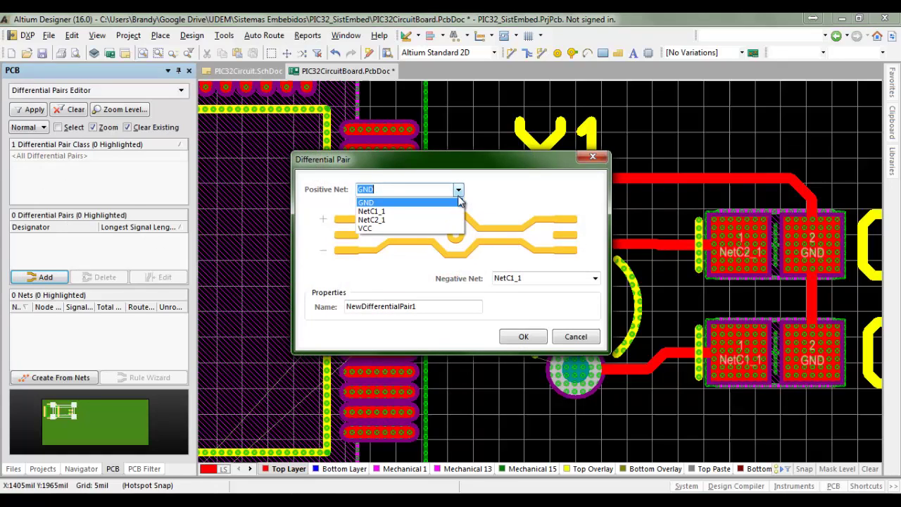
{"action": "left_click", "coordinate": [416, 211]}
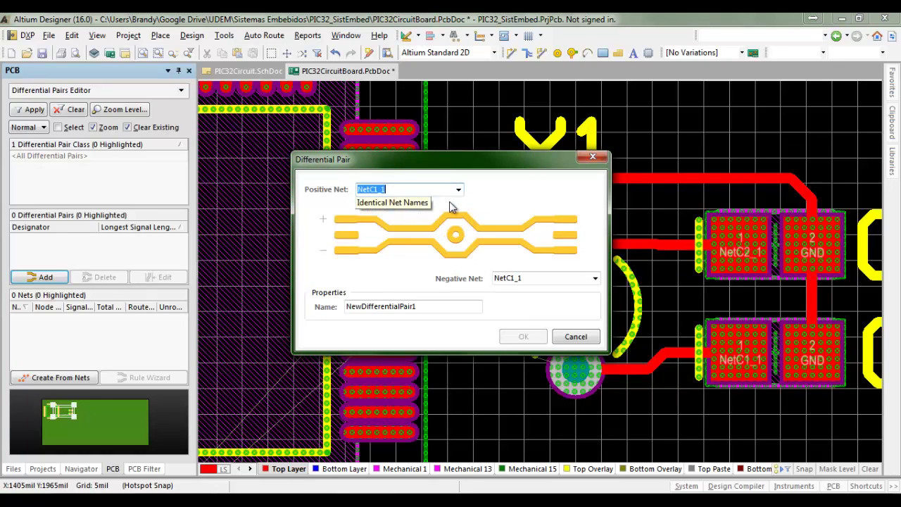
{"action": "left_click", "coordinate": [594, 279]}
{"action": "left_click", "coordinate": [525, 308]}
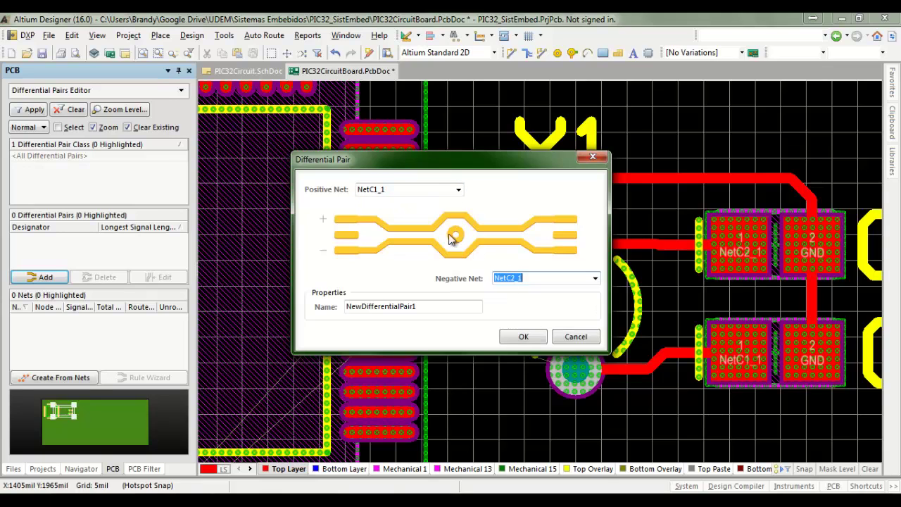
{"action": "double_click", "coordinate": [408, 306]}
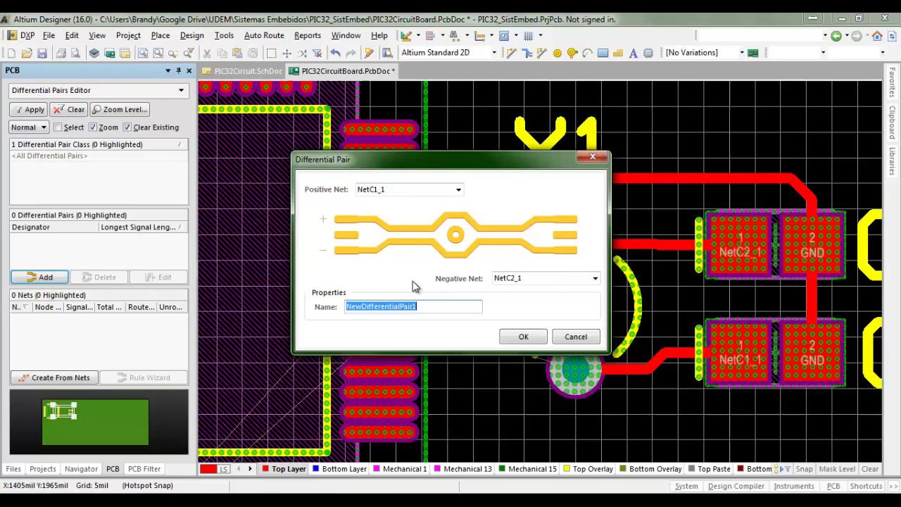
{"action": "left_click", "coordinate": [594, 278]}
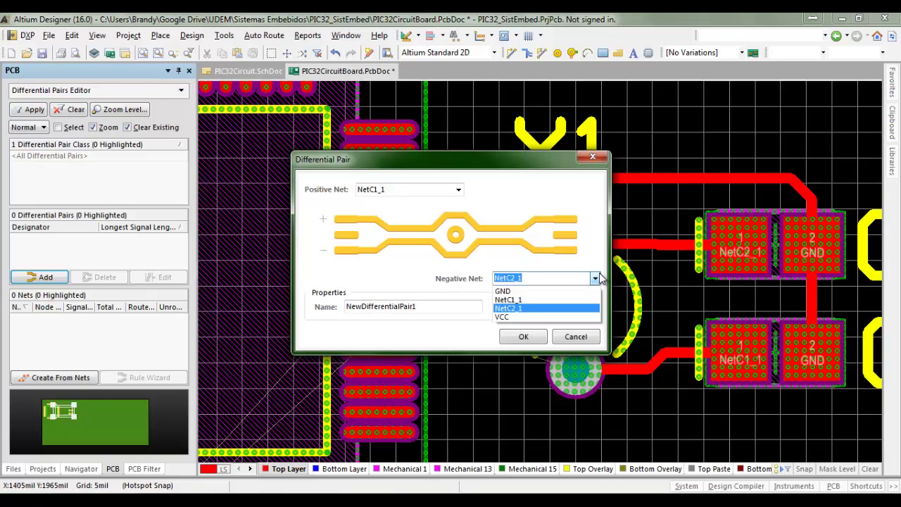
{"action": "left_click", "coordinate": [595, 278]}
{"action": "double_click", "coordinate": [423, 307]}
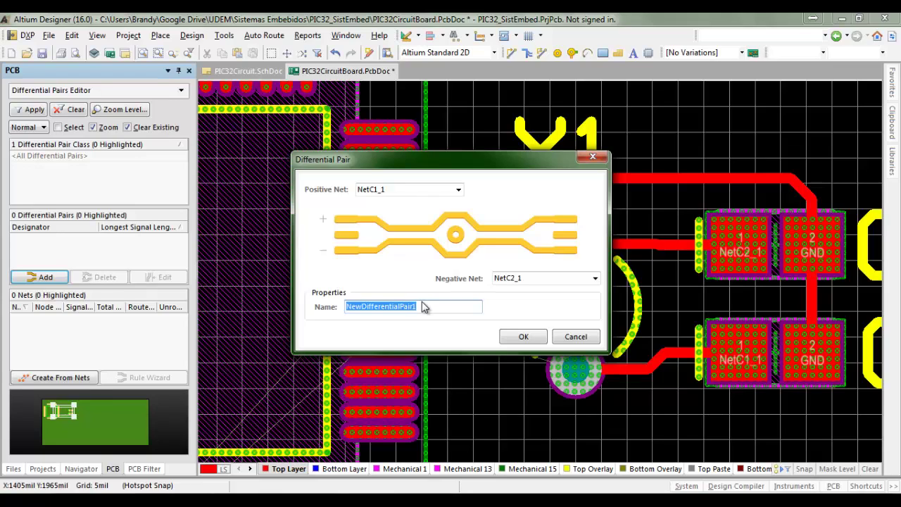
{"action": "type", "text": "O"}
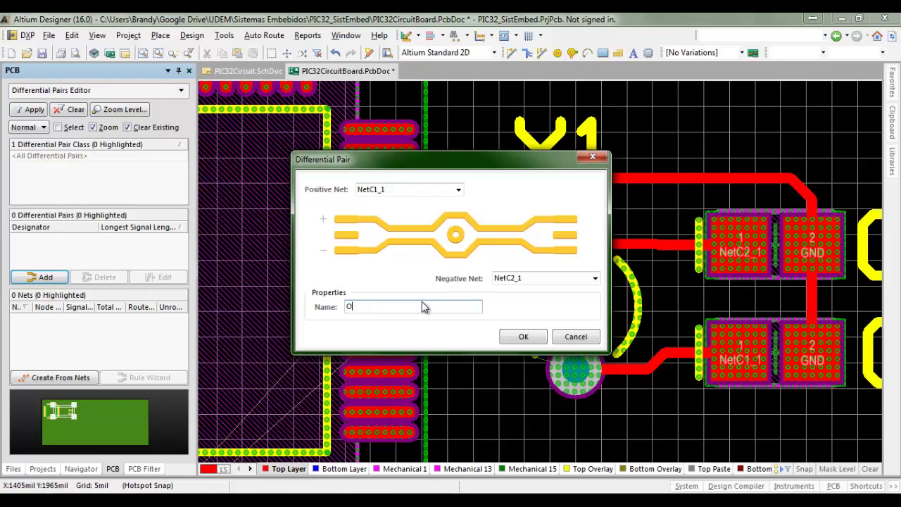
{"action": "type", "text": "scilator"}
{"action": "key", "text": "Return"}
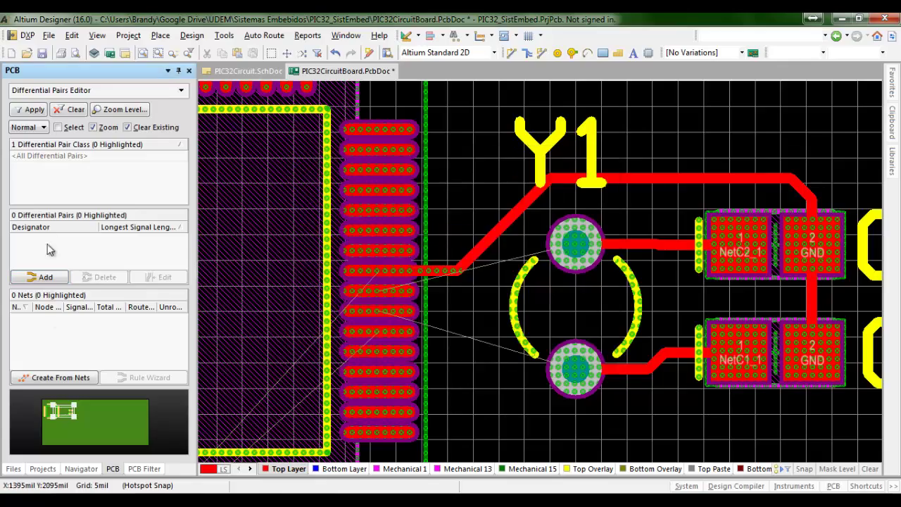
Step: Select the Oscilator pair and try interactive differential pair routing from U1's NetC2_1 and NetC1_1 pads
{"action": "left_click", "coordinate": [52, 156]}
{"action": "left_click", "coordinate": [59, 238]}
{"action": "scroll", "coordinate": [450, 227], "scroll_direction": "up", "scroll_amount": 4, "text": "ctrl"}
{"action": "right_click", "coordinate": [331, 338]}
{"action": "left_click", "coordinate": [422, 233]}
{"action": "right_click", "coordinate": [406, 339]}
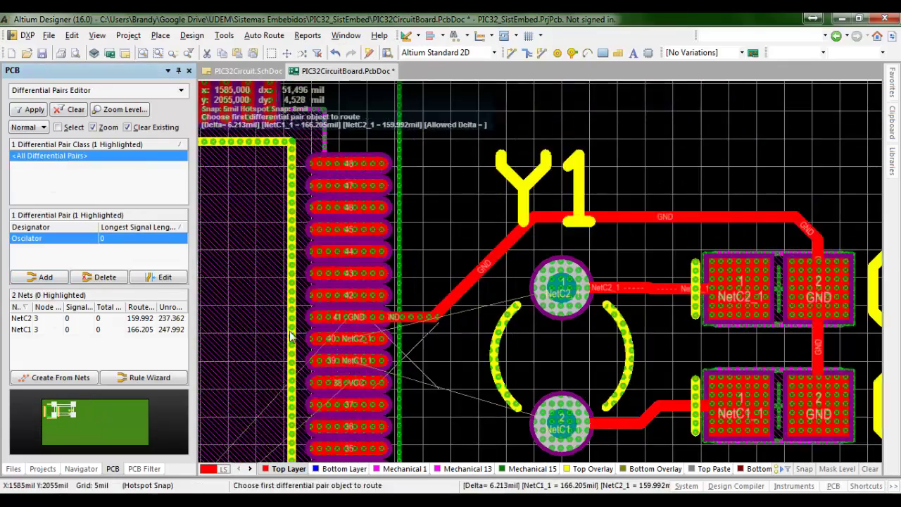
{"action": "right_click", "coordinate": [406, 338]}
{"action": "right_click", "coordinate": [464, 357]}
Step: Route U1's NetC1_1 and NetC2_1 pads to the matching pads of crystal Y1 with single-track interactive routing
{"action": "left_click", "coordinate": [527, 177]}
{"action": "left_click", "coordinate": [402, 358]}
{"action": "left_click", "coordinate": [590, 422]}
{"action": "left_click", "coordinate": [380, 339]}
{"action": "left_click", "coordinate": [590, 287]}
{"action": "right_click", "coordinate": [590, 288]}
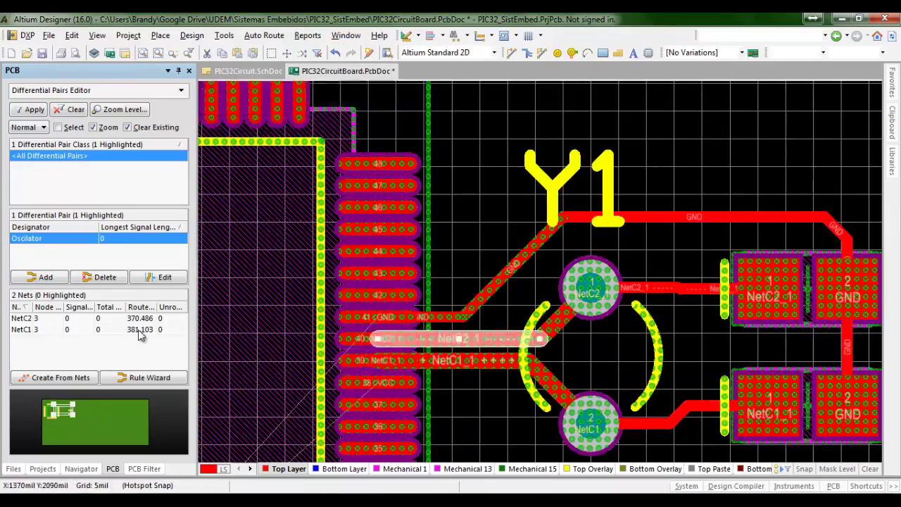
Step: Examine the routed lengths of the Oscilator pair's two nets and their tracks on the board
{"action": "left_click", "coordinate": [140, 330]}
{"action": "left_click", "coordinate": [78, 261]}
{"action": "left_click", "coordinate": [78, 238]}
{"action": "left_click", "coordinate": [79, 330]}
{"action": "left_click", "coordinate": [181, 249]}
{"action": "left_click", "coordinate": [39, 240]}
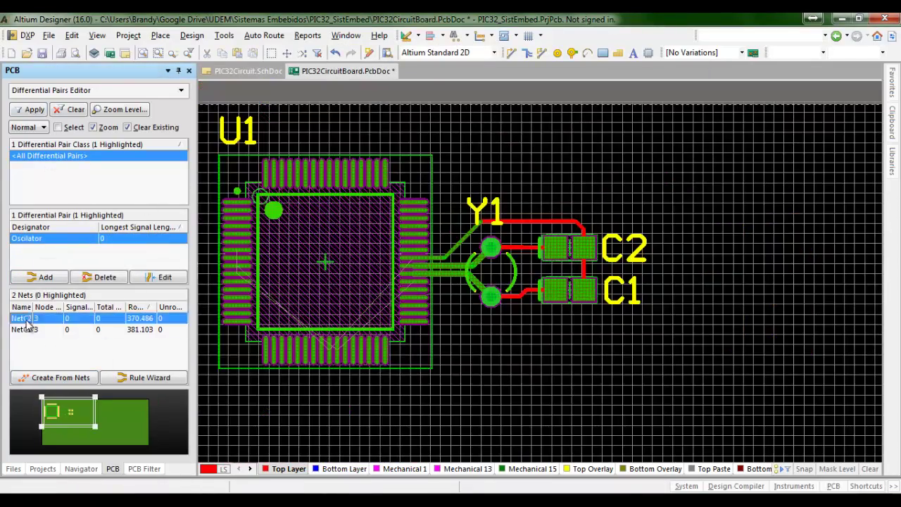
{"action": "double_click", "coordinate": [438, 320]}
{"action": "left_click", "coordinate": [556, 370]}
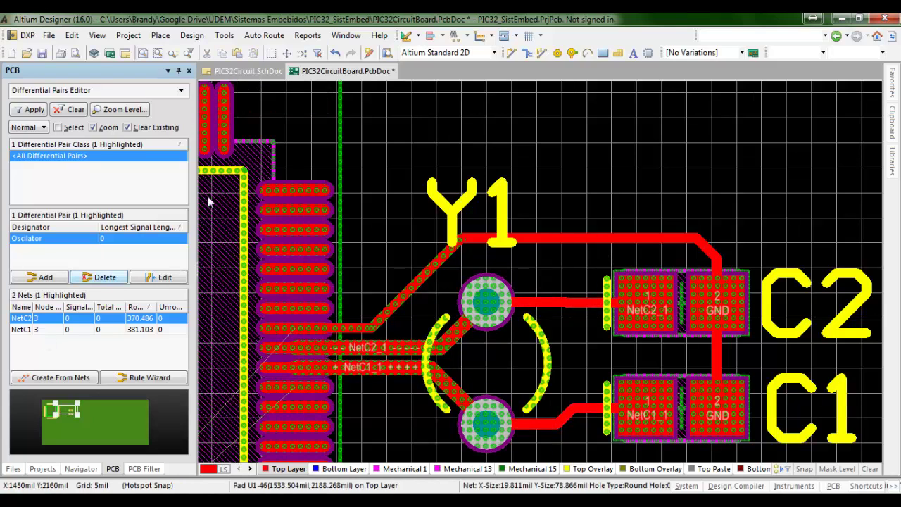
{"action": "left_click", "coordinate": [109, 330]}
{"action": "left_click", "coordinate": [110, 318]}
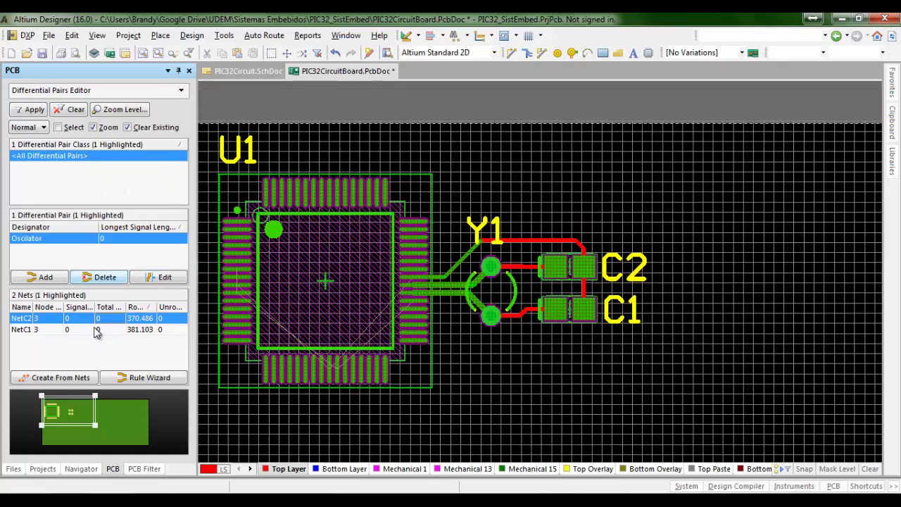
{"action": "left_click", "coordinate": [99, 330]}
{"action": "left_click", "coordinate": [100, 317]}
{"action": "left_click", "coordinate": [39, 128]}
{"action": "left_click", "coordinate": [40, 127]}
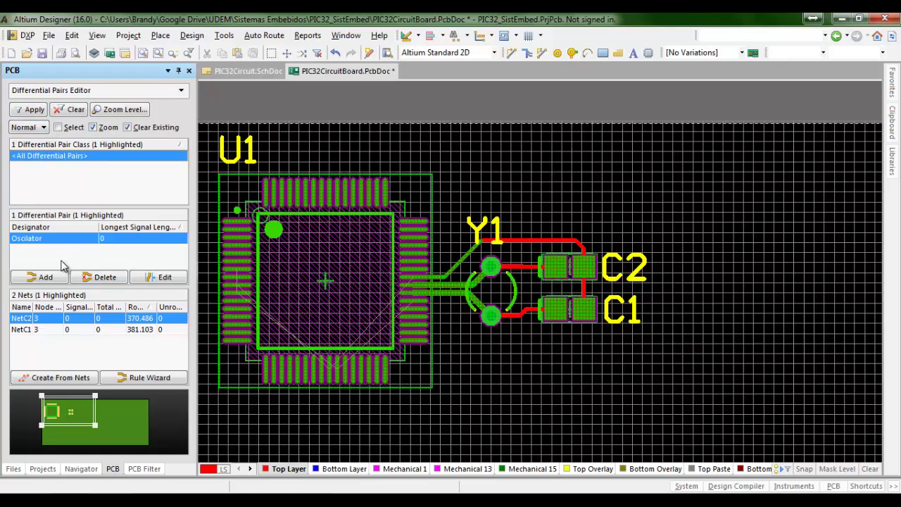
Step: Review the Oscilator pair's positive and negative net assignments in its definition and close it
{"action": "left_click", "coordinate": [60, 239]}
{"action": "double_click", "coordinate": [105, 239]}
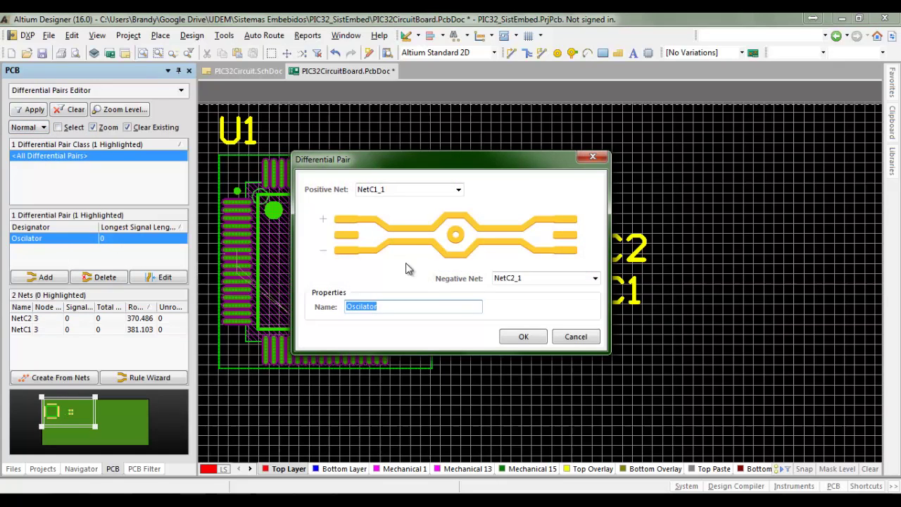
{"action": "left_click", "coordinate": [586, 278]}
{"action": "left_click", "coordinate": [596, 278]}
{"action": "left_click", "coordinate": [596, 279]}
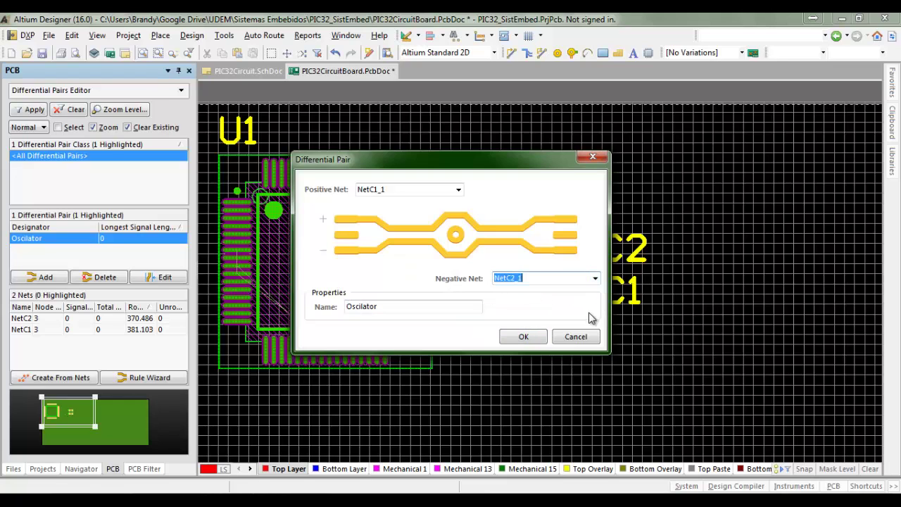
{"action": "left_click", "coordinate": [554, 340]}
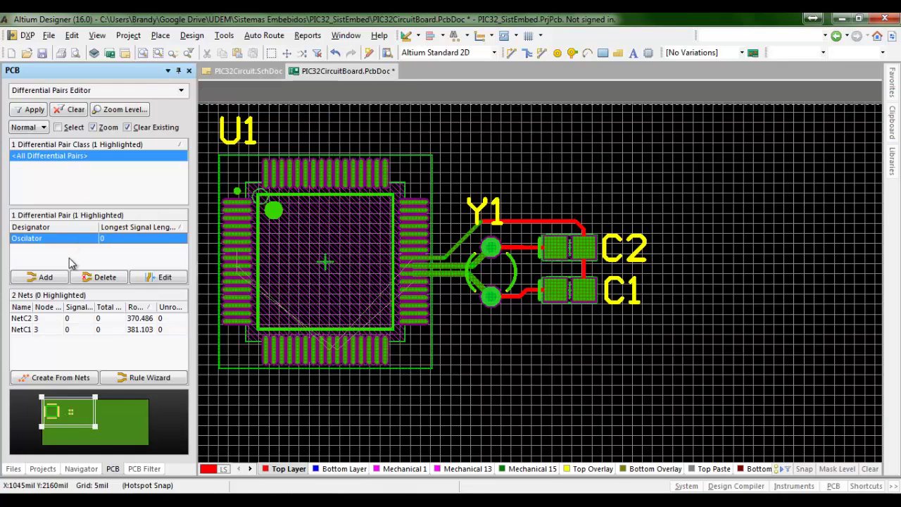
{"action": "double_click", "coordinate": [26, 238]}
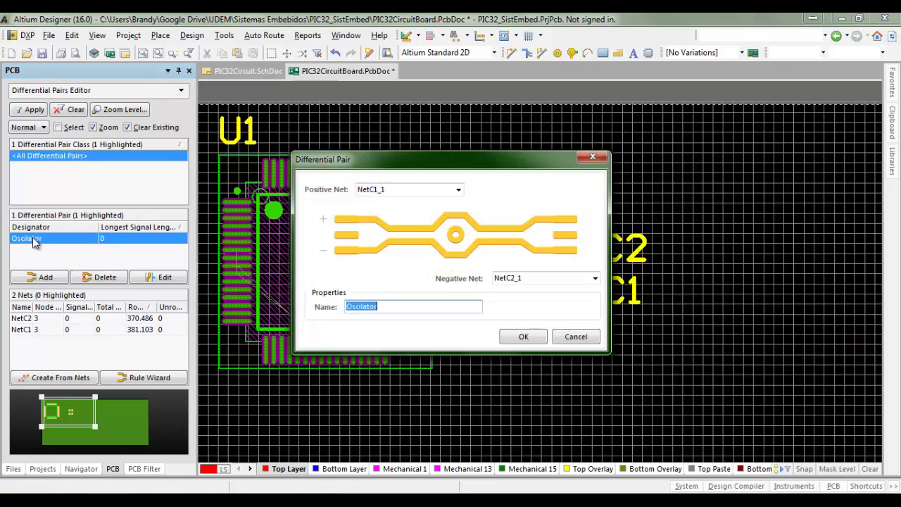
{"action": "left_click", "coordinate": [523, 337]}
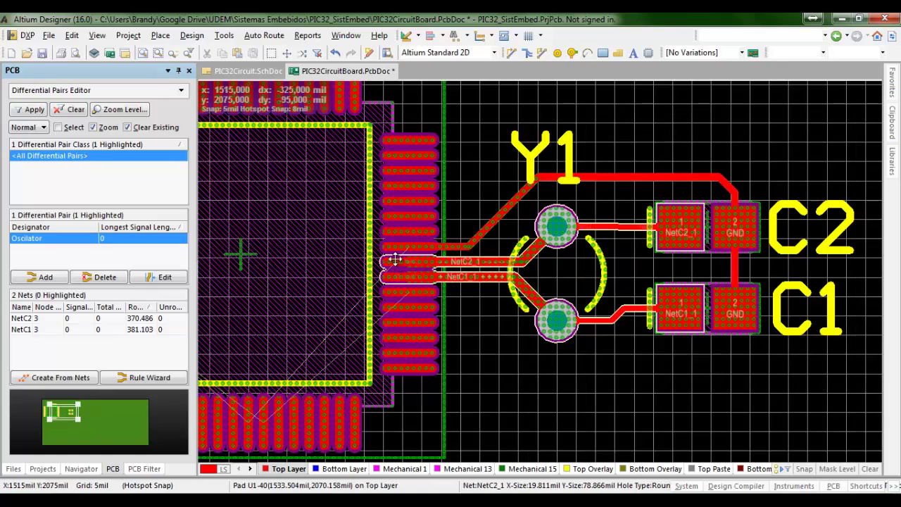
Step: Try rerouting NetC2_1 from U1 pad 40 to Y1, and undo the tracks between U1 and the crystal
{"action": "right_click", "coordinate": [395, 263]}
{"action": "left_click", "coordinate": [450, 217]}
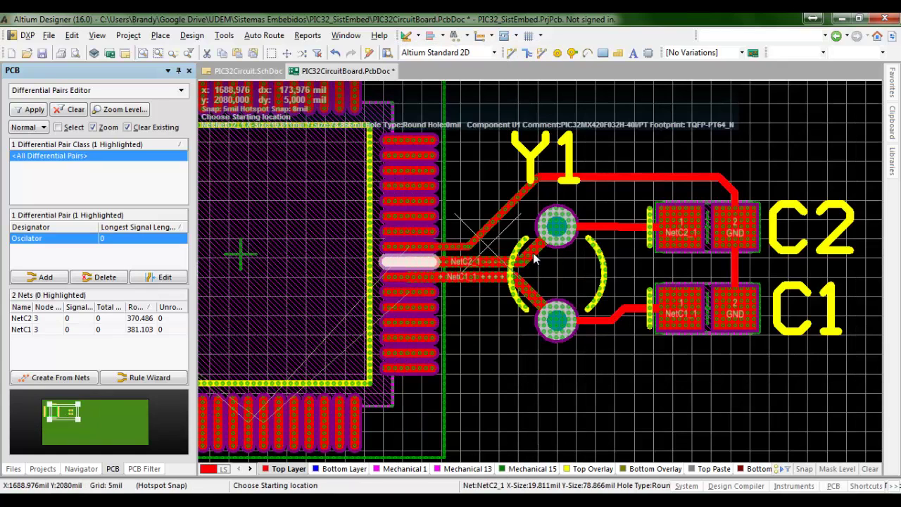
{"action": "left_click", "coordinate": [524, 259]}
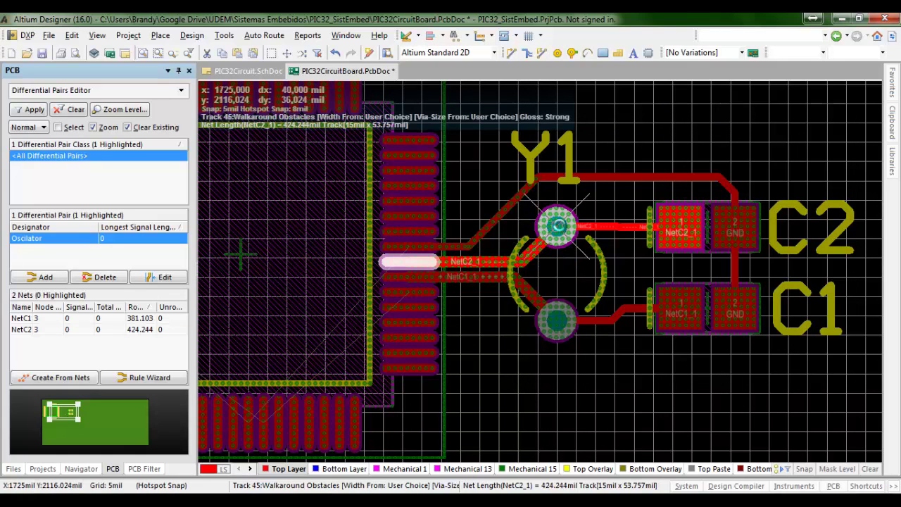
{"action": "right_click", "coordinate": [529, 272]}
{"action": "left_click", "coordinate": [525, 267]}
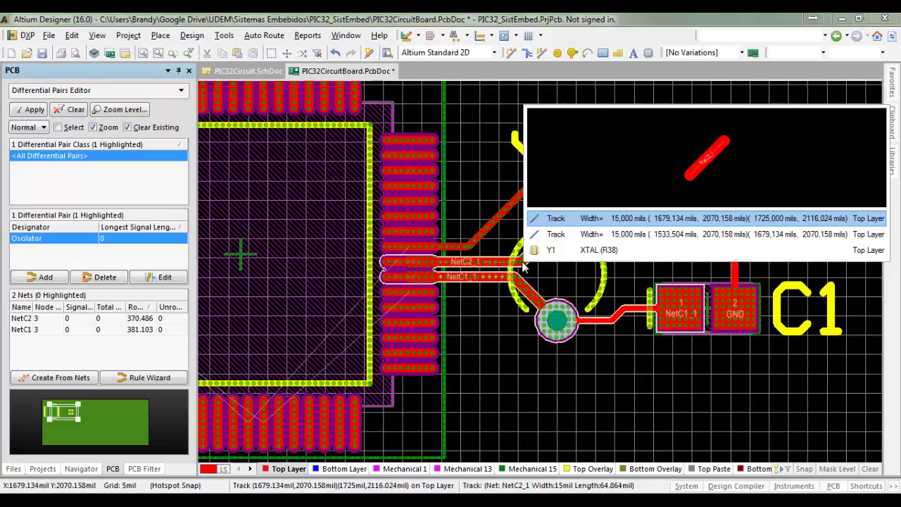
{"action": "left_click", "coordinate": [436, 263]}
{"action": "key", "text": "ctrl+z"}
Step: Retry interactive differential pair routing from U1's crystal pads, and recheck the Oscilator pair's definition
{"action": "key", "text": "p"}
{"action": "key", "text": "i"}
{"action": "left_click", "coordinate": [421, 274]}
{"action": "right_click", "coordinate": [422, 285]}
{"action": "scroll", "coordinate": [418, 269], "scroll_direction": "down", "scroll_amount": 3, "text": "ctrl"}
{"action": "left_click", "coordinate": [159, 277]}
{"action": "left_click", "coordinate": [466, 344]}
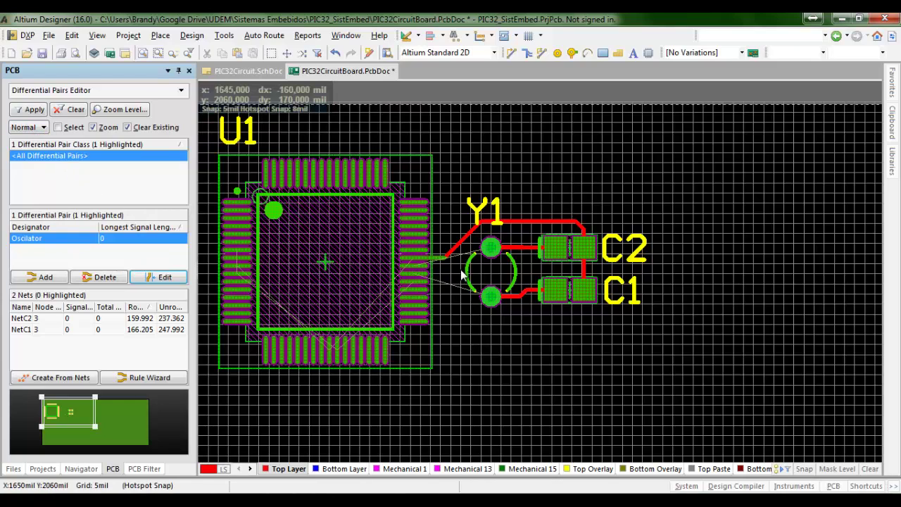
Step: Route NetC2_1 from U1 to Y1's pad 1 and NetC1_1 from U1 to Y1's pad 2 as separate 15 mil top-layer tracks
{"action": "scroll", "coordinate": [455, 253], "scroll_direction": "up", "scroll_amount": 2, "text": "ctrl"}
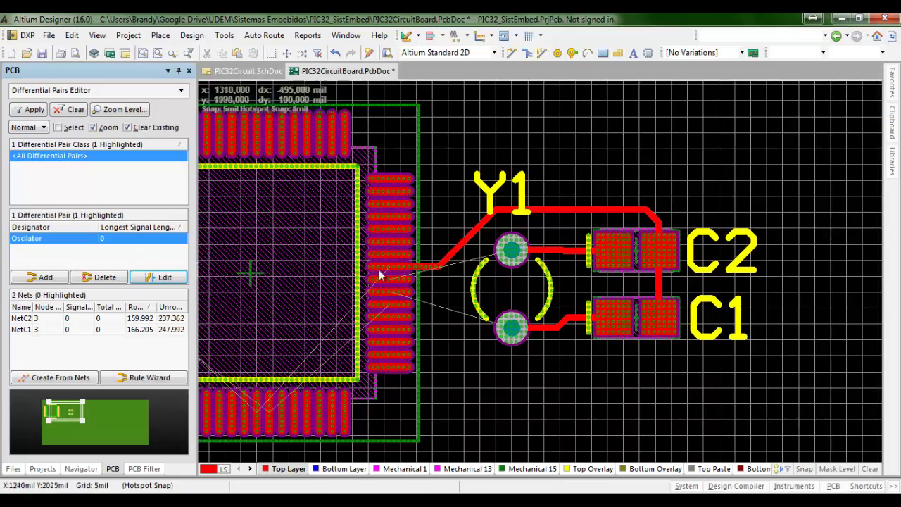
{"action": "right_click_drag", "start_coordinate": [399, 267], "coordinate": [413, 299]}
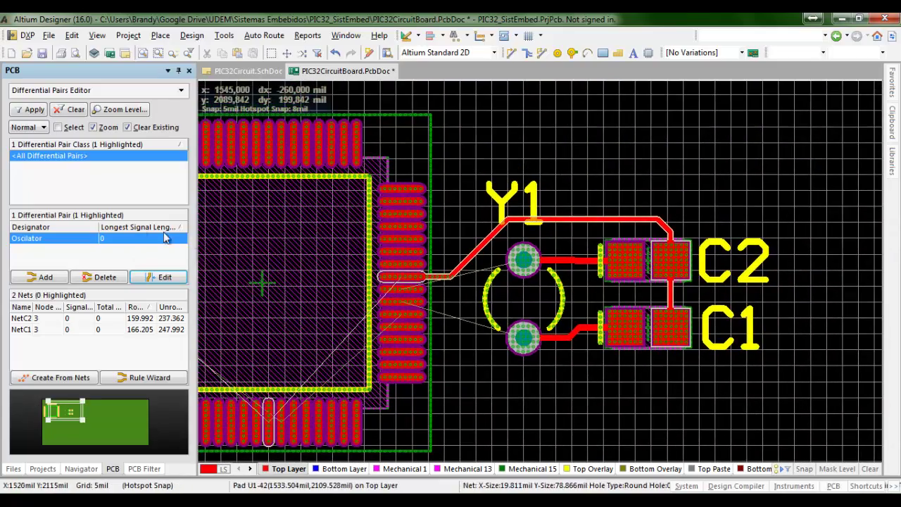
{"action": "left_click", "coordinate": [511, 53]}
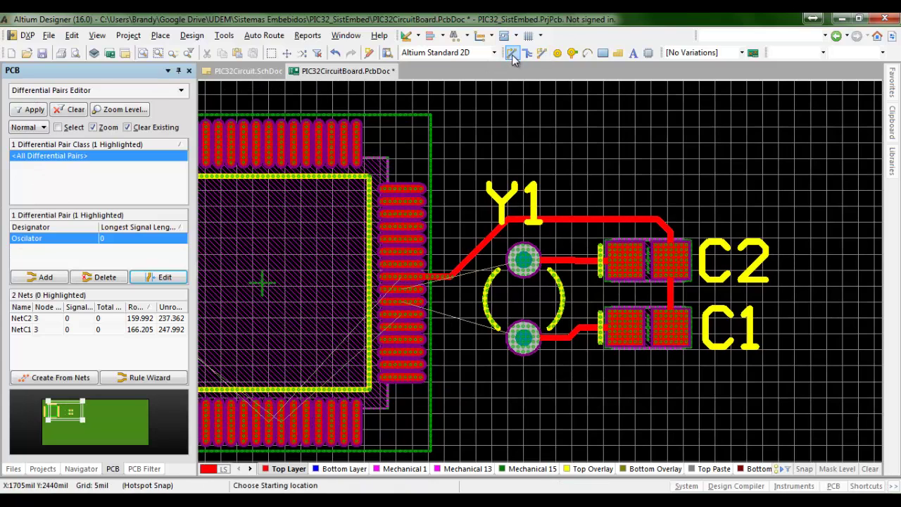
{"action": "left_click", "coordinate": [403, 290]}
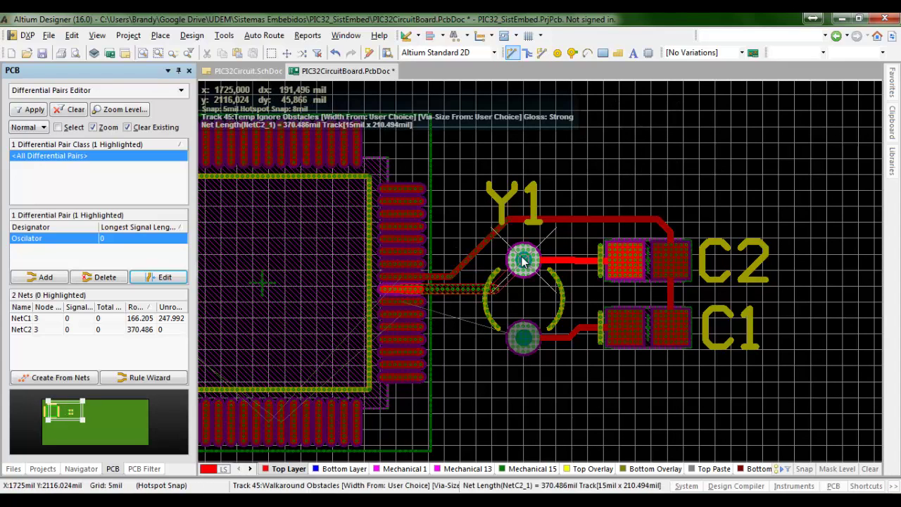
{"action": "left_click", "coordinate": [522, 261]}
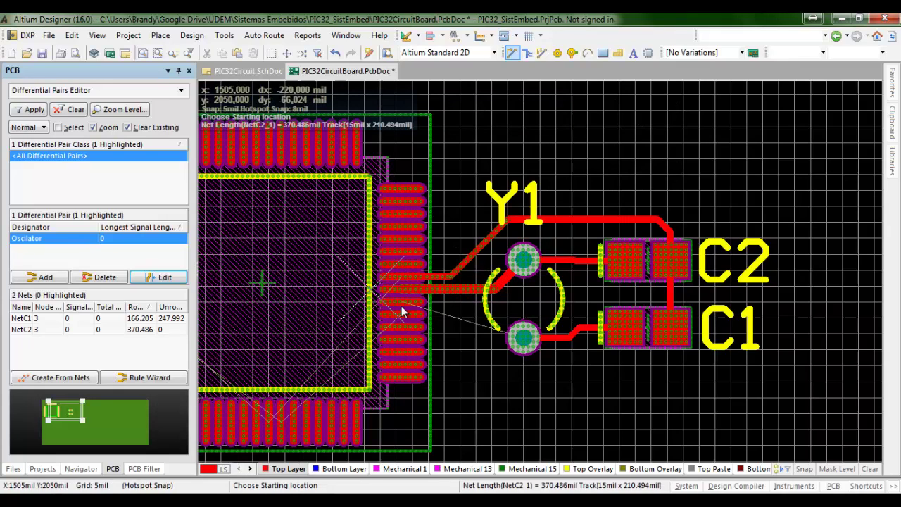
{"action": "left_click", "coordinate": [404, 301]}
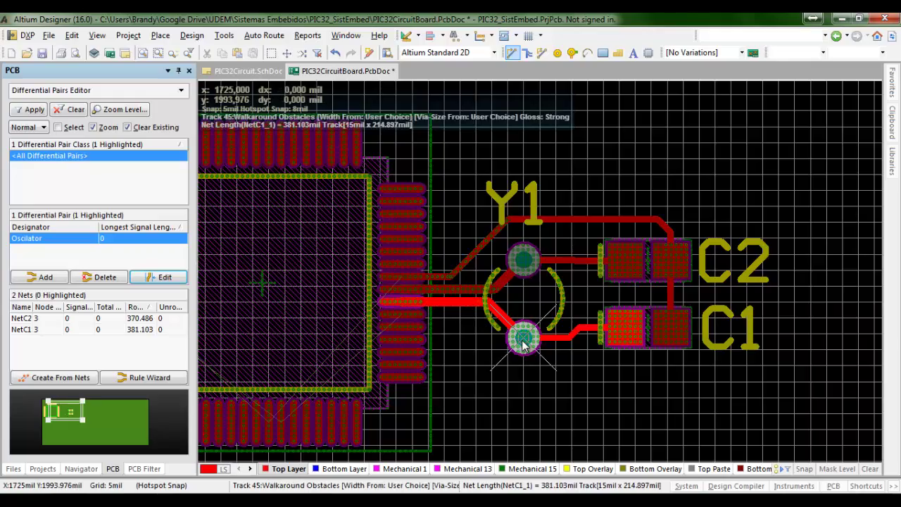
{"action": "left_click", "coordinate": [522, 340]}
{"action": "right_click", "coordinate": [514, 369]}
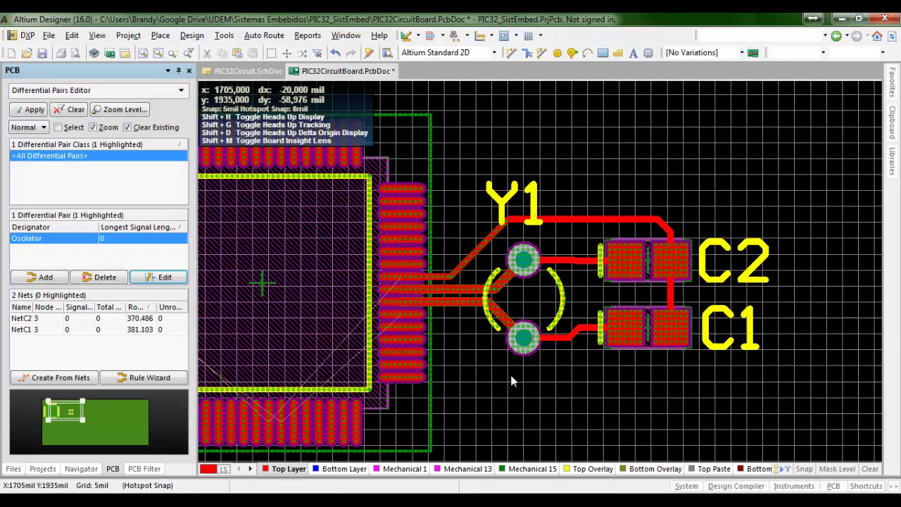
Step: Delete the PIC32Circuit room below the board outline
{"action": "scroll", "coordinate": [511, 402], "scroll_direction": "down", "scroll_amount": 4, "text": "ctrl"}
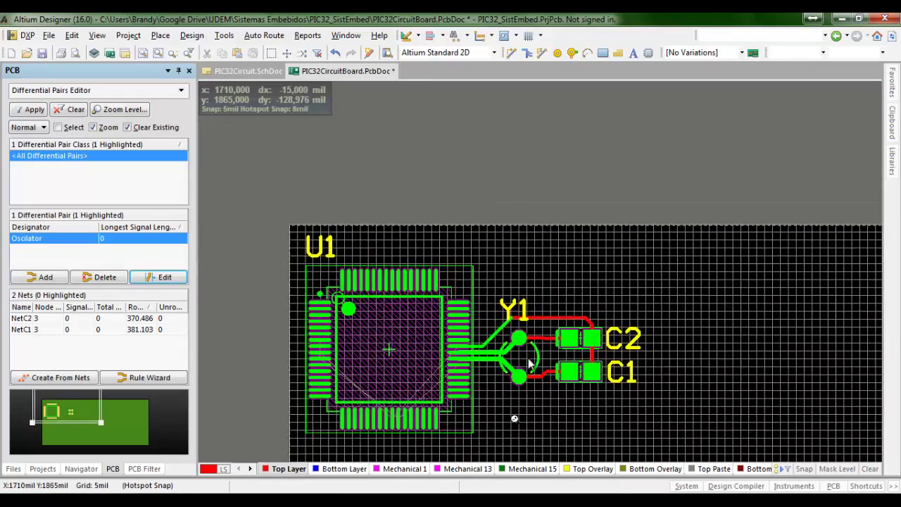
{"action": "right_click_drag", "start_coordinate": [513, 419], "coordinate": [599, 92]}
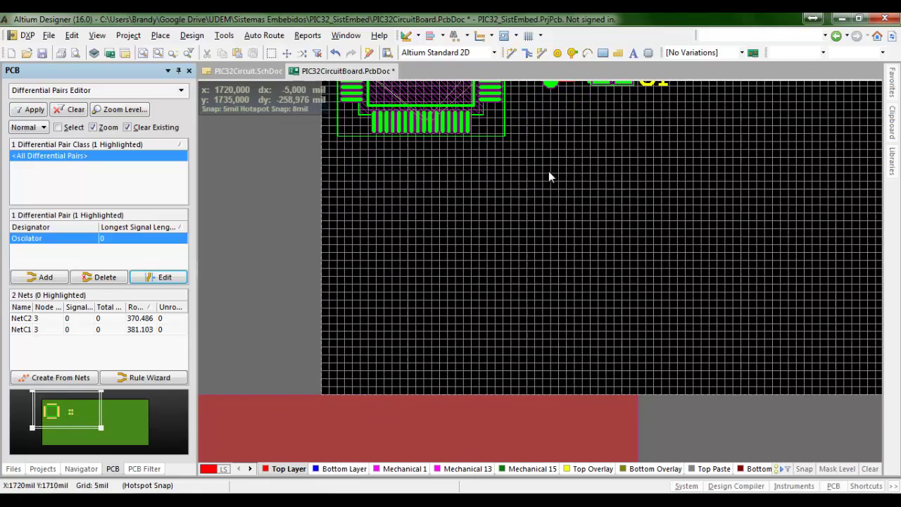
{"action": "scroll", "coordinate": [547, 199], "scroll_direction": "down", "scroll_amount": 3, "text": "ctrl"}
{"action": "left_click", "coordinate": [396, 382]}
{"action": "key", "text": "Delete"}
{"action": "double_click", "coordinate": [397, 382]}
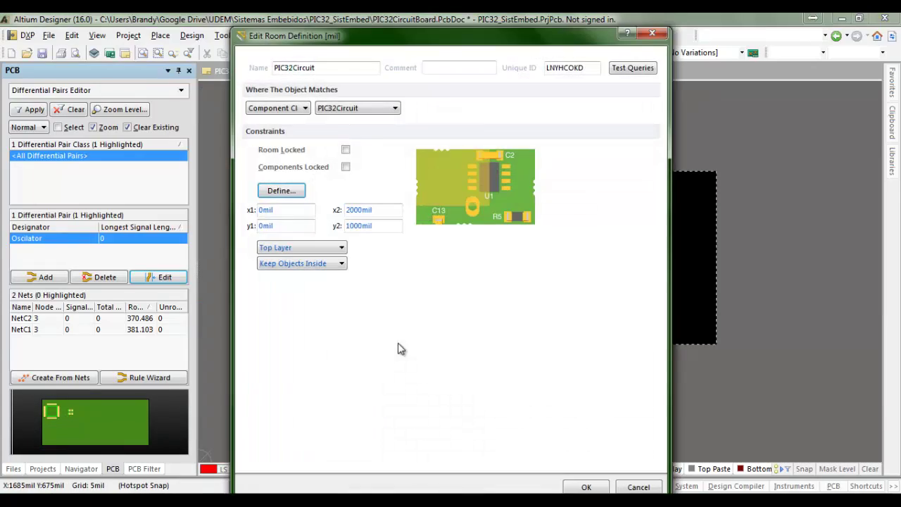
{"action": "key", "text": "Return"}
{"action": "left_click", "coordinate": [385, 363]}
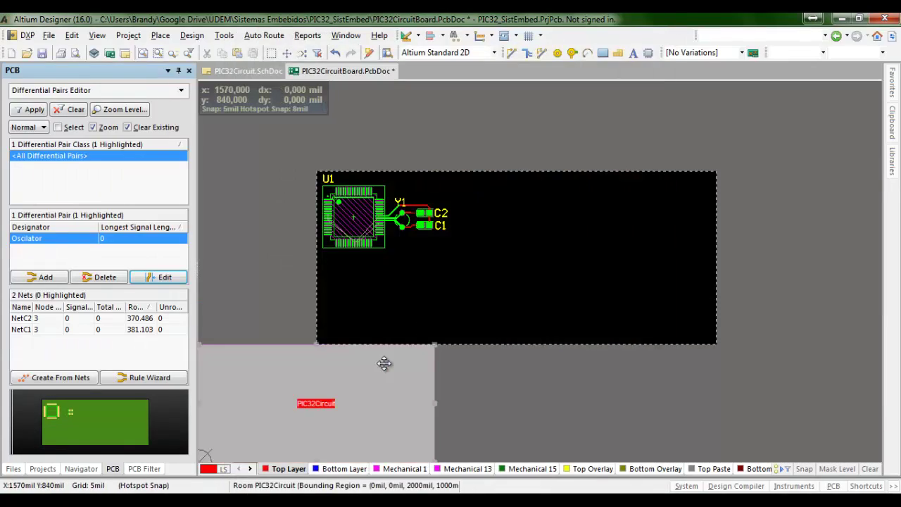
{"action": "key", "text": "Delete"}
{"action": "left_click", "coordinate": [452, 301]}
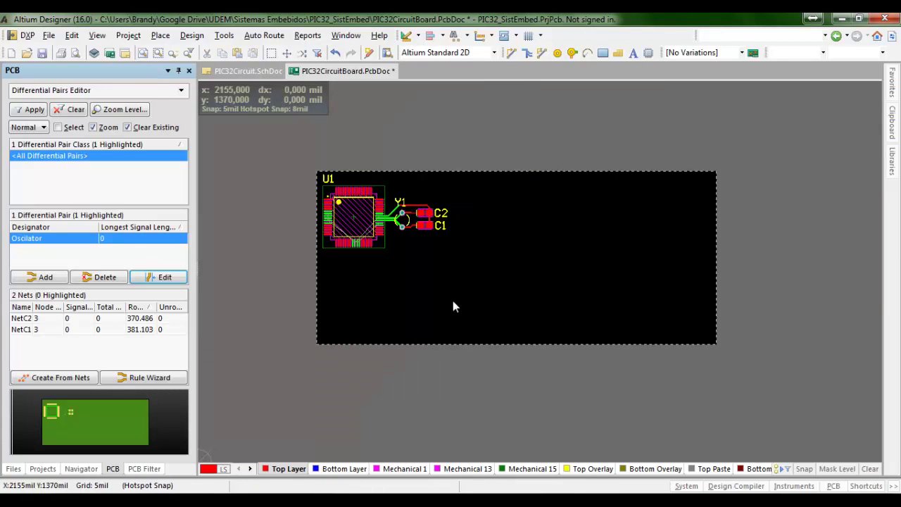
Step: Examine the routed tracks between U1, crystal Y1 and capacitors C1 and C2, and the pads around U1
{"action": "scroll", "coordinate": [470, 298], "scroll_direction": "down", "scroll_amount": 2, "text": "ctrl"}
{"action": "scroll", "coordinate": [346, 301], "scroll_direction": "up", "scroll_amount": 3, "text": "ctrl"}
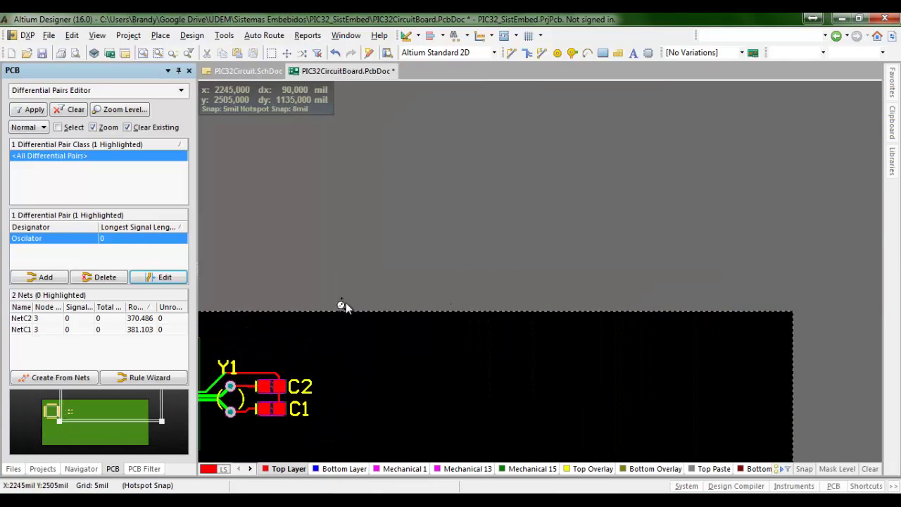
{"action": "right_click_drag", "start_coordinate": [363, 368], "coordinate": [567, 307]}
{"action": "right_click_drag", "start_coordinate": [571, 358], "coordinate": [631, 326]}
{"action": "left_click", "coordinate": [608, 315]}
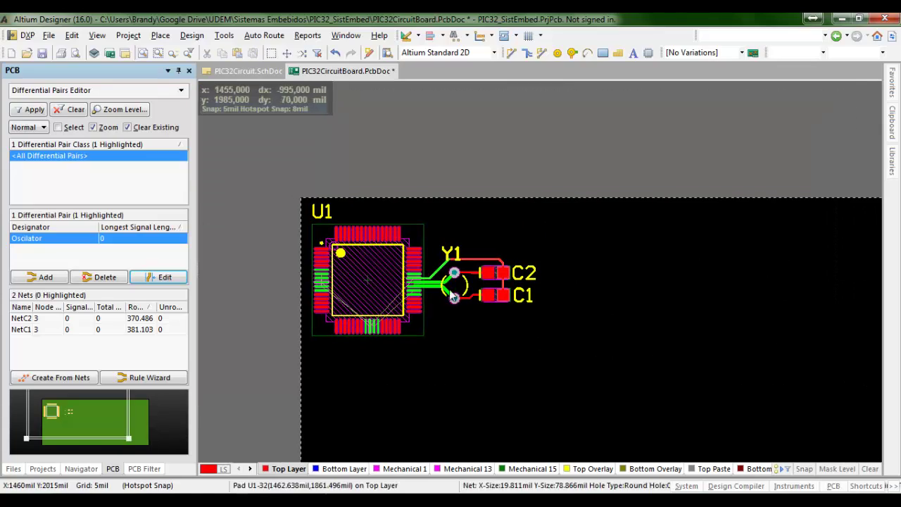
{"action": "right_click", "coordinate": [456, 289]}
{"action": "left_click", "coordinate": [430, 299]}
{"action": "scroll", "coordinate": [431, 298], "scroll_direction": "up", "scroll_amount": 2, "text": "ctrl"}
{"action": "scroll", "coordinate": [430, 299], "scroll_direction": "up", "scroll_amount": 4, "text": "ctrl"}
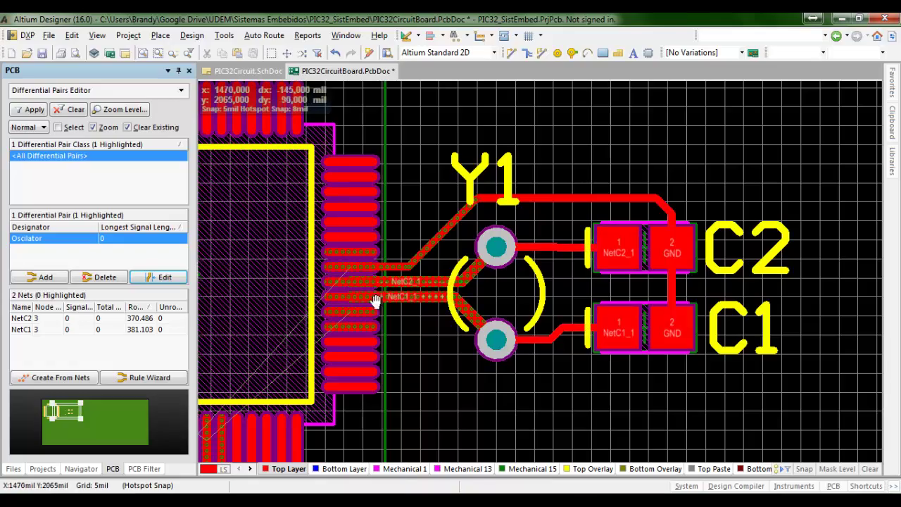
{"action": "right_click_drag", "start_coordinate": [375, 301], "coordinate": [589, 301]}
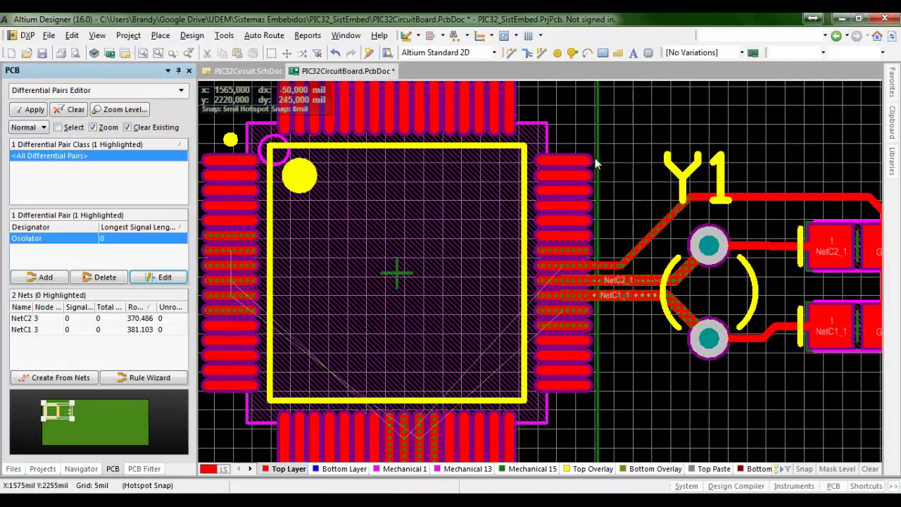
{"action": "scroll", "coordinate": [594, 164], "scroll_direction": "down", "scroll_amount": 4, "text": "ctrl"}
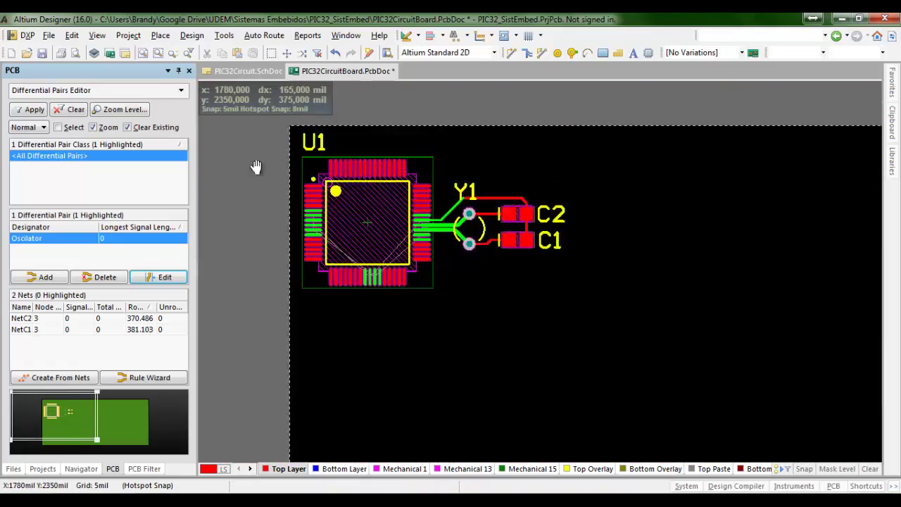